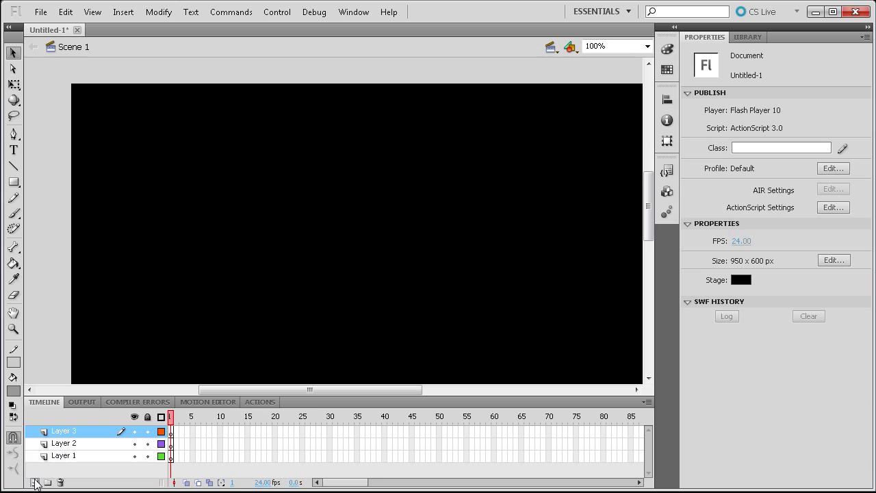
- Rename the three timeline layers from top to bottom as "as", "content" and "bg"
{"action": "left_click", "coordinate": [58, 457]}
{"action": "double_click", "coordinate": [62, 431]}
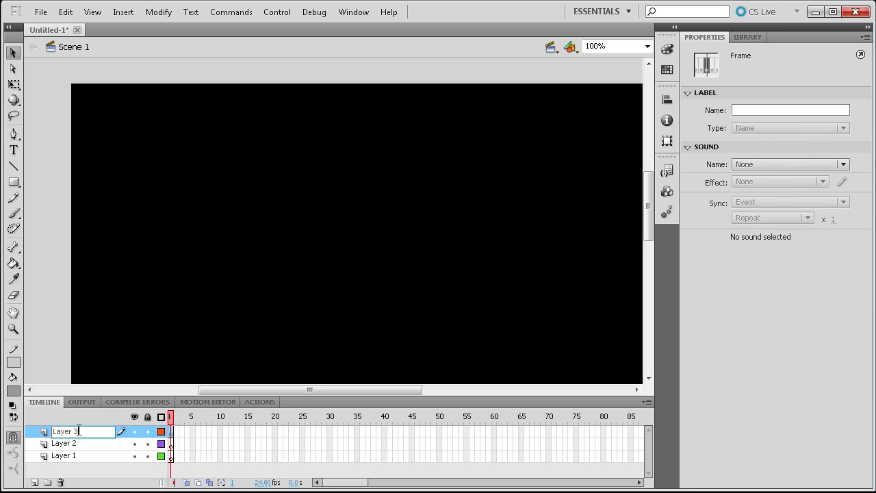
{"action": "type", "text": "sd"}
{"action": "double_click", "coordinate": [73, 444]}
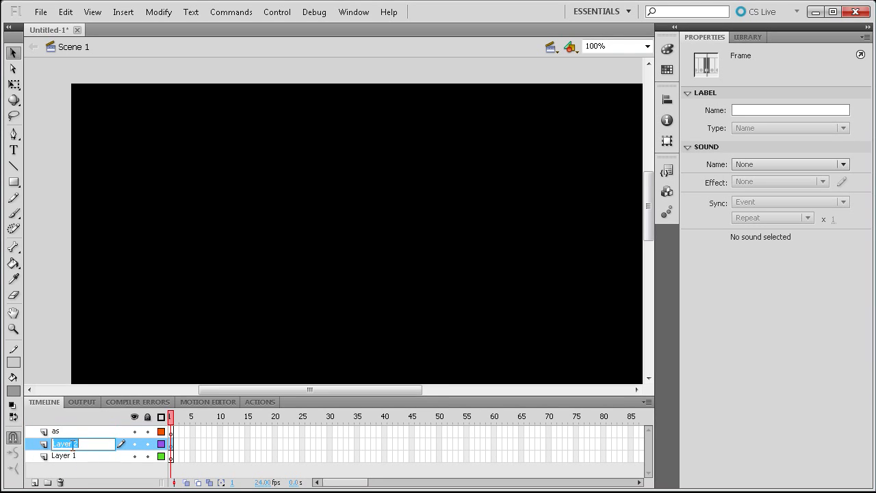
{"action": "type", "text": "content"}
{"action": "double_click", "coordinate": [69, 456]}
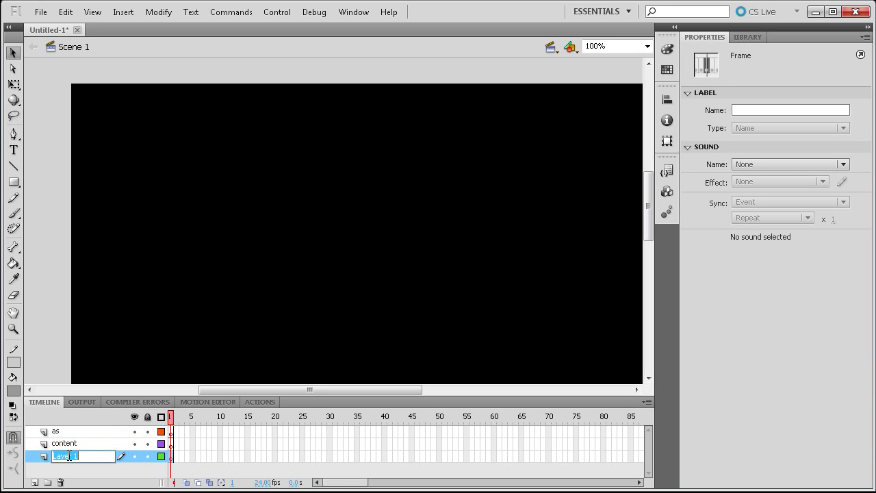
{"action": "type", "text": "bg"}
{"action": "left_click", "coordinate": [77, 471]}
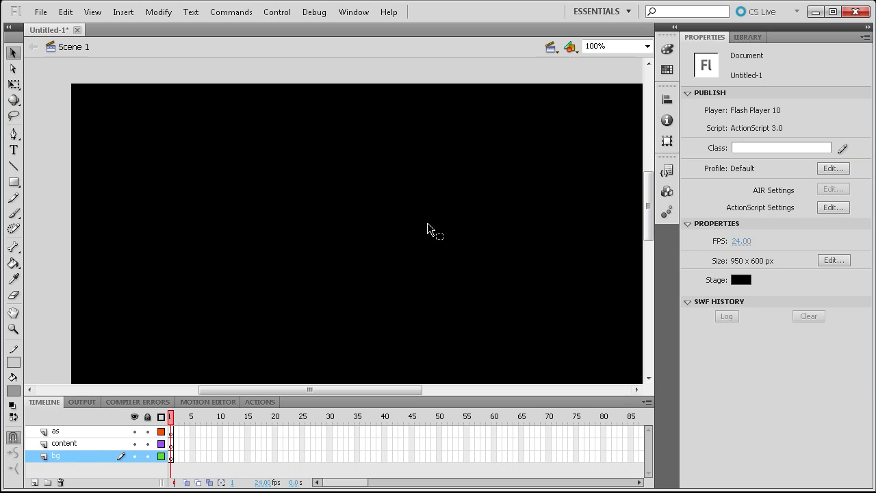
- Draw a rectangle about 948 by 598 px on the bg layer, covering the whole stage
{"action": "left_click", "coordinate": [646, 47]}
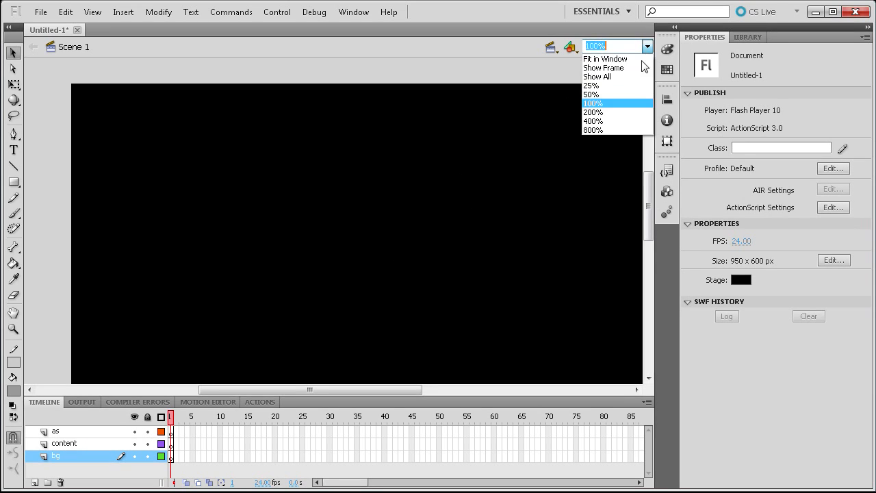
{"action": "left_click", "coordinate": [619, 95]}
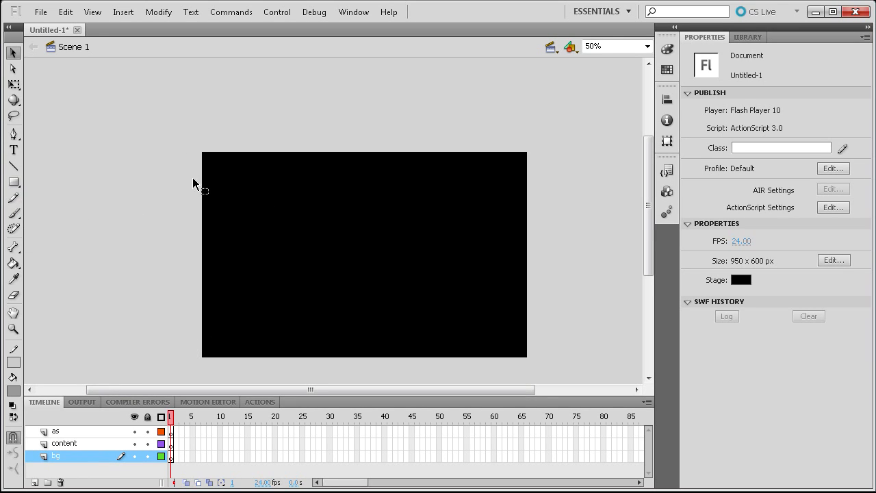
{"action": "left_click", "coordinate": [14, 182]}
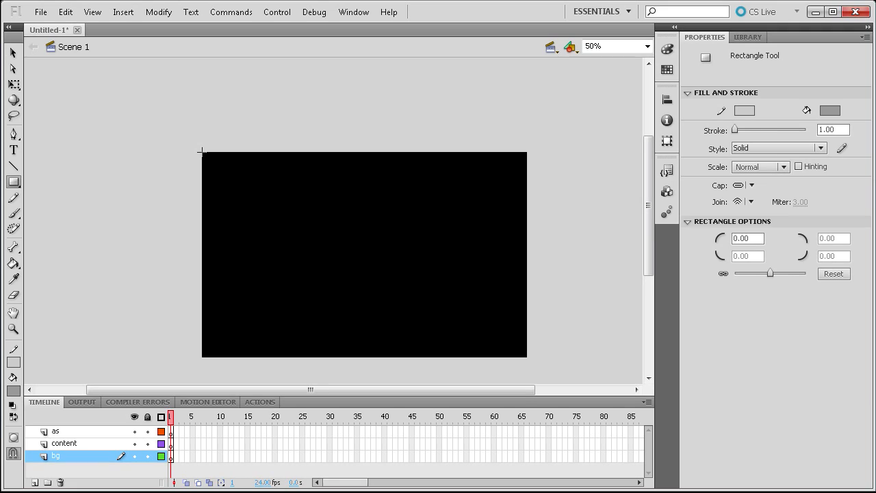
{"action": "left_click_drag", "start_coordinate": [201, 152], "coordinate": [526, 356]}
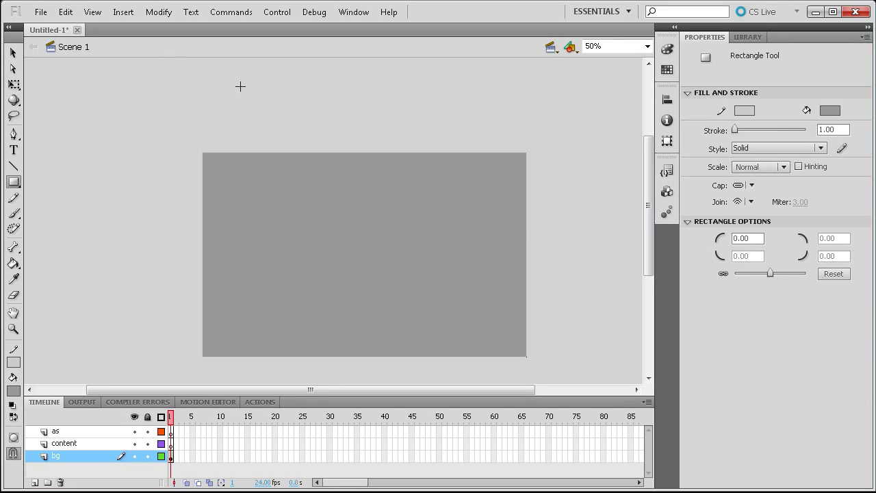
- Fill the stage-sized background rectangle with the white-to-black radial gradient
{"action": "left_click", "coordinate": [13, 52]}
{"action": "left_click", "coordinate": [343, 244]}
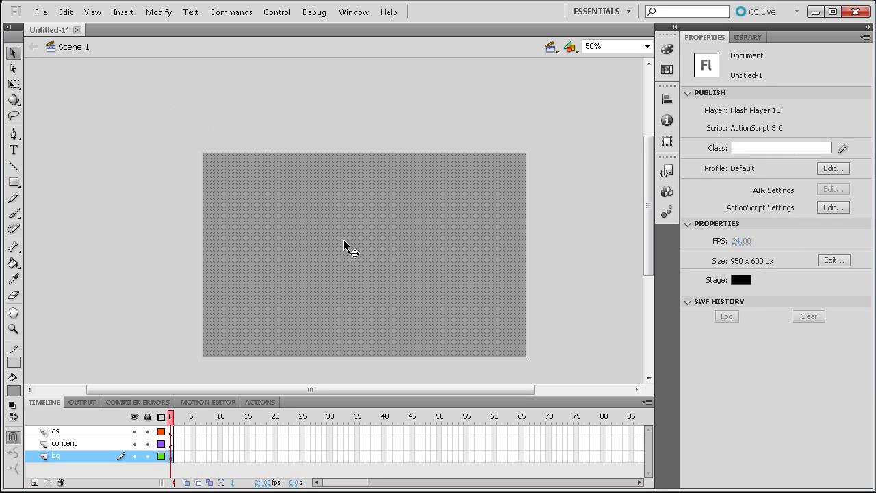
{"action": "left_click", "coordinate": [13, 390]}
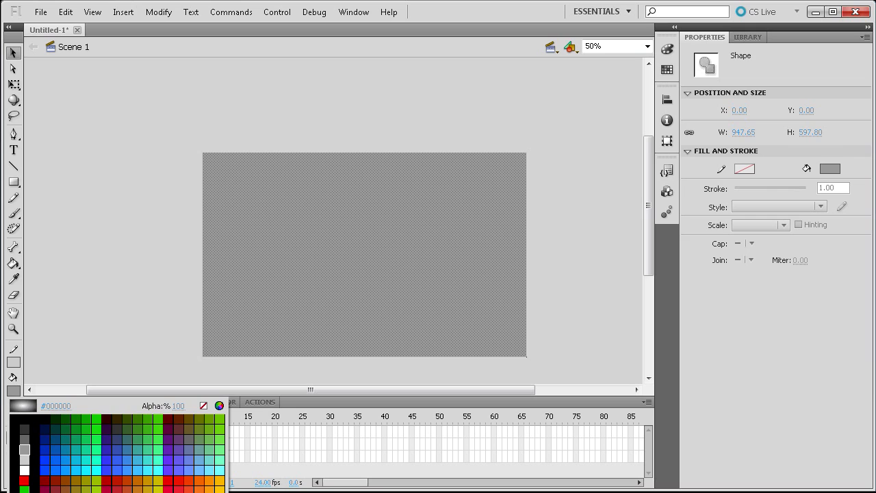
{"action": "left_click", "coordinate": [34, 491]}
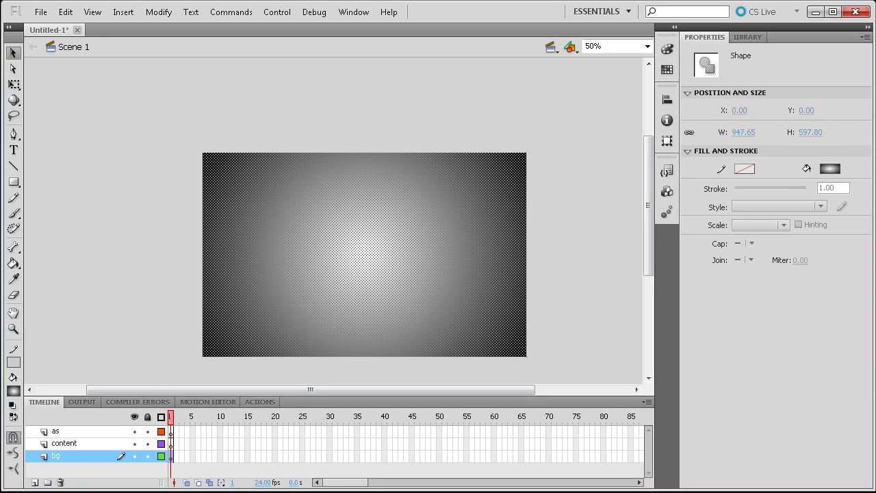
- Use the Gradient Transform tool to move the radial gradient's centre to the middle of the rectangle's upper edge
{"action": "left_click", "coordinate": [15, 84]}
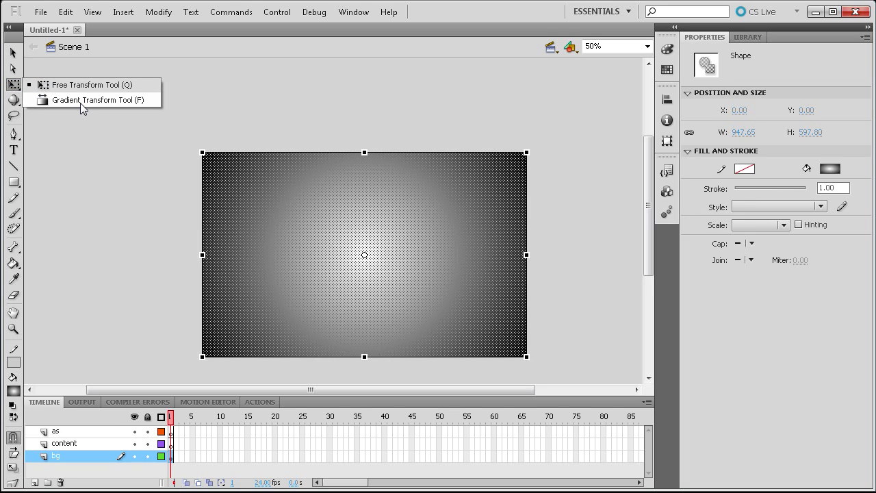
{"action": "left_click", "coordinate": [80, 103]}
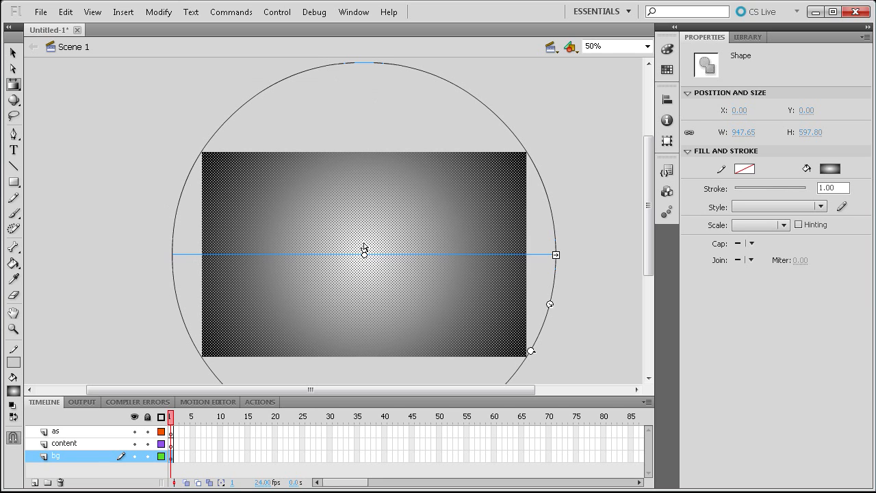
{"action": "left_click_drag", "start_coordinate": [365, 253], "coordinate": [363, 153]}
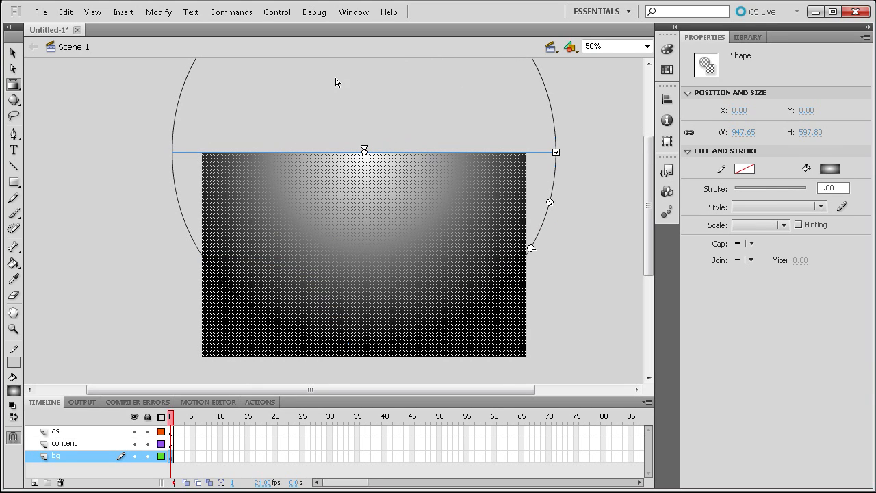
{"action": "left_click", "coordinate": [583, 217]}
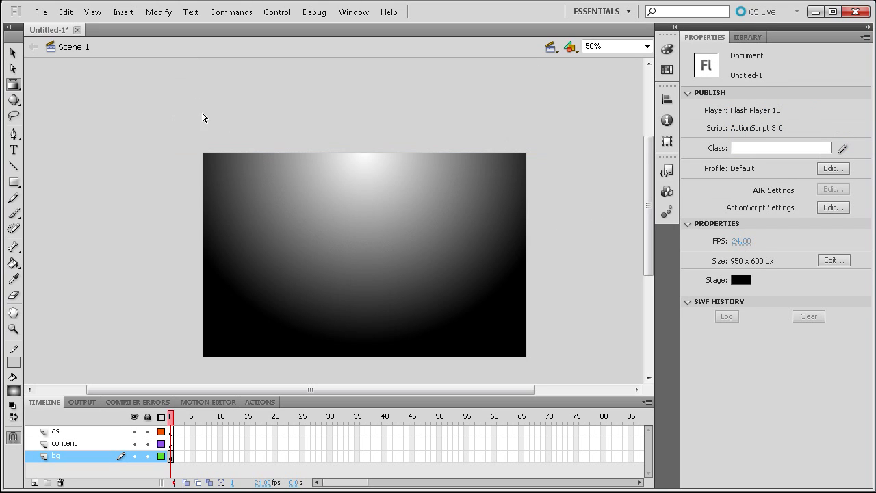
- Darken the background gradient's white colour stop to grey with RGB 190, 190, 190 (BEBEBE)
{"action": "left_click", "coordinate": [342, 181]}
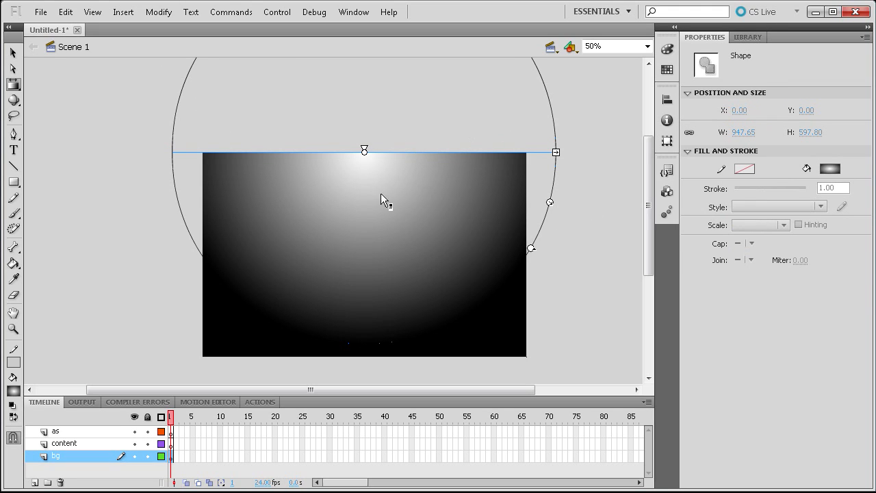
{"action": "left_click", "coordinate": [586, 241]}
{"action": "left_click", "coordinate": [335, 192]}
{"action": "left_click", "coordinate": [354, 12]}
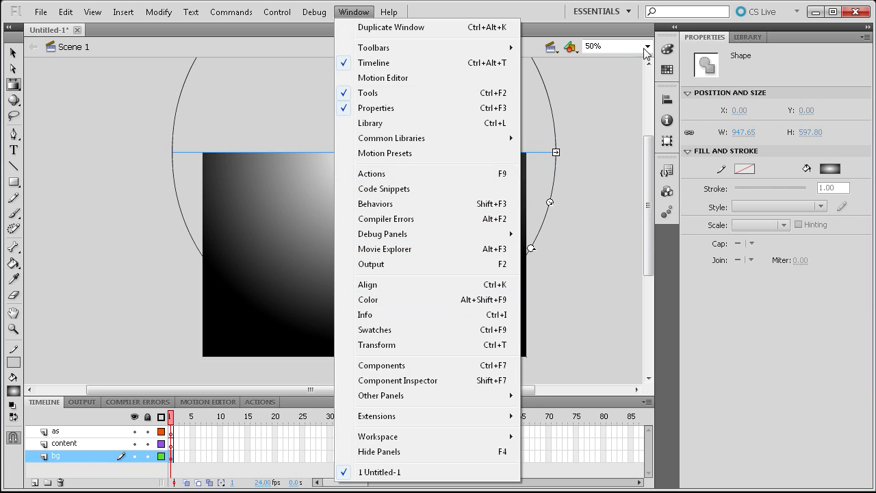
{"action": "left_click", "coordinate": [664, 52]}
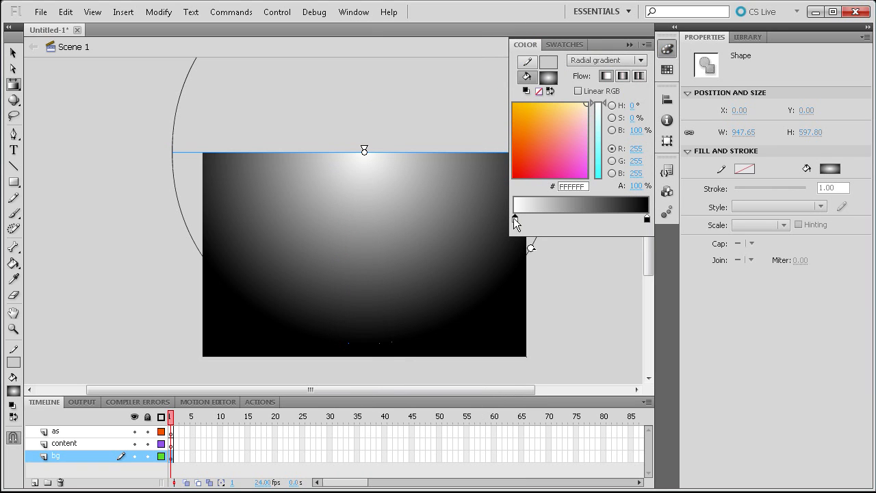
{"action": "left_click", "coordinate": [515, 218]}
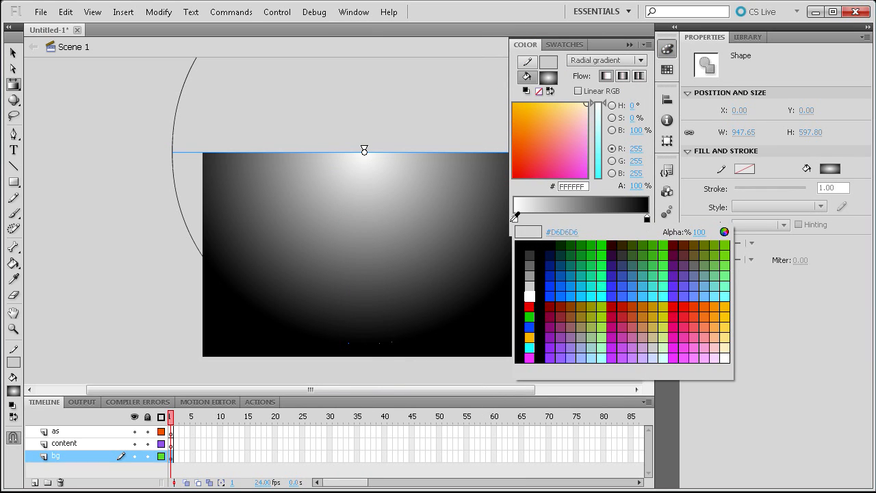
{"action": "left_click", "coordinate": [724, 232]}
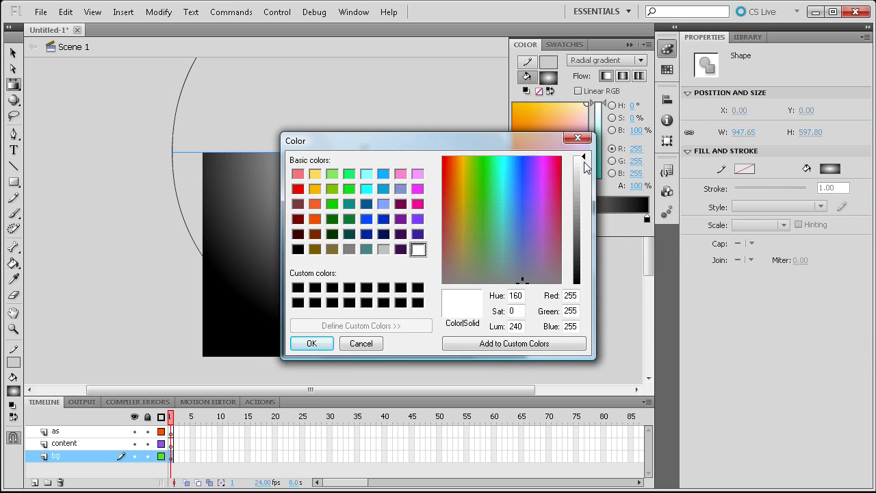
{"action": "left_click_drag", "start_coordinate": [585, 166], "coordinate": [582, 194]}
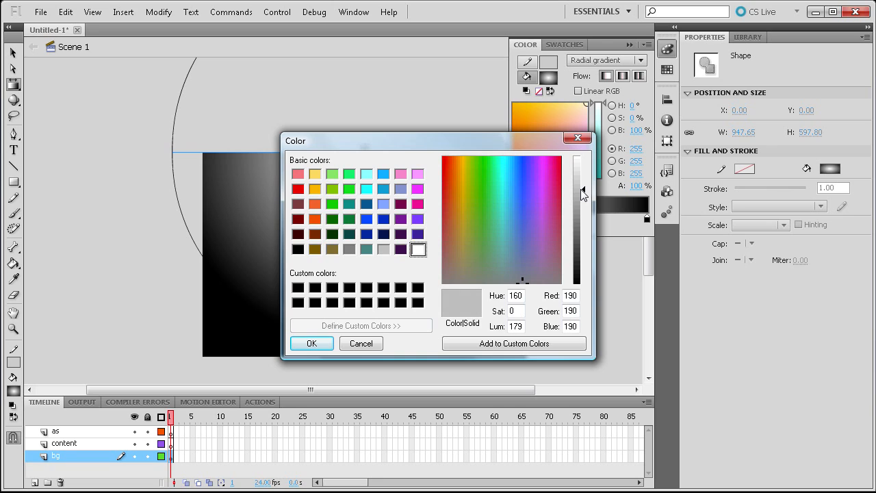
{"action": "left_click", "coordinate": [311, 343]}
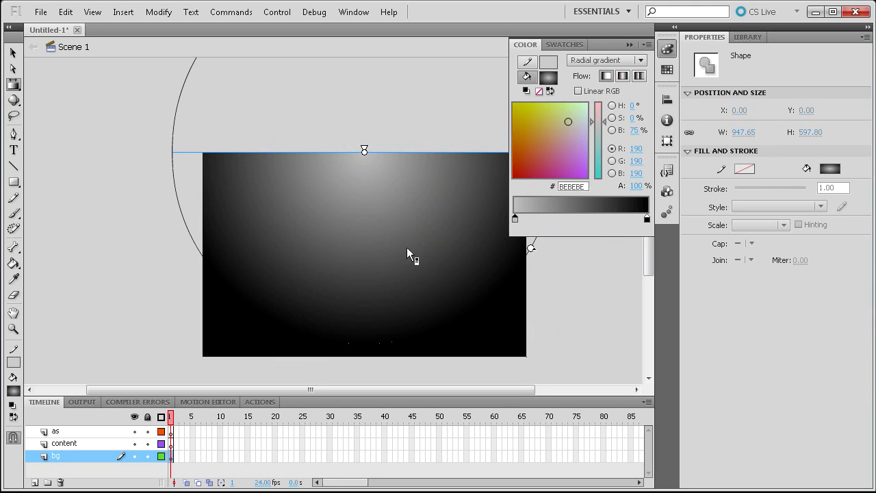
{"action": "left_click", "coordinate": [628, 45]}
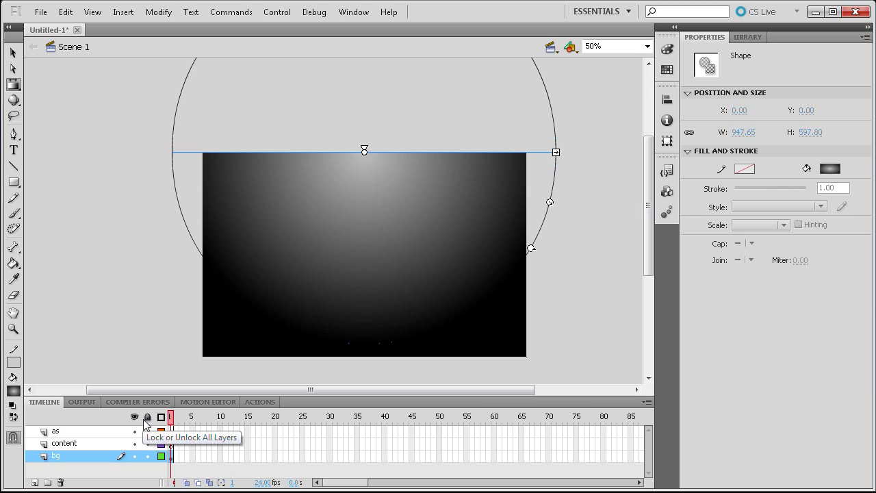
- Lock the bg layer and make the content layer active
{"action": "left_click", "coordinate": [147, 456]}
{"action": "left_click", "coordinate": [263, 227]}
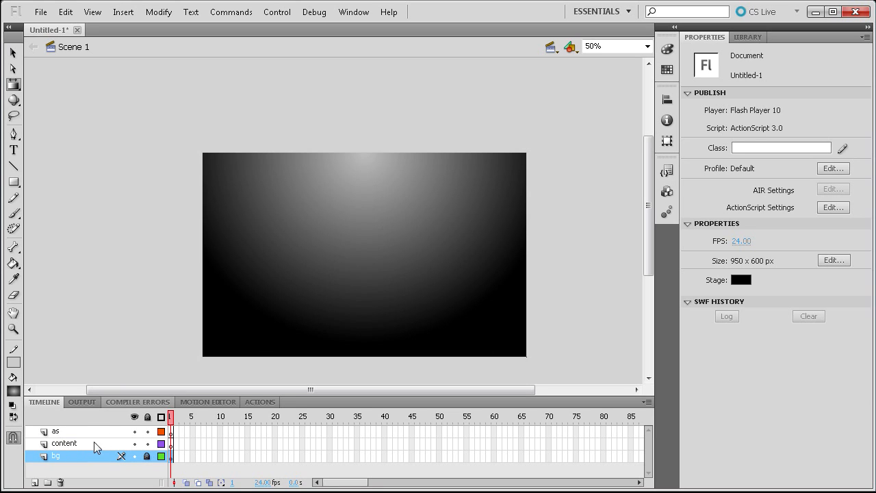
{"action": "left_click", "coordinate": [62, 444]}
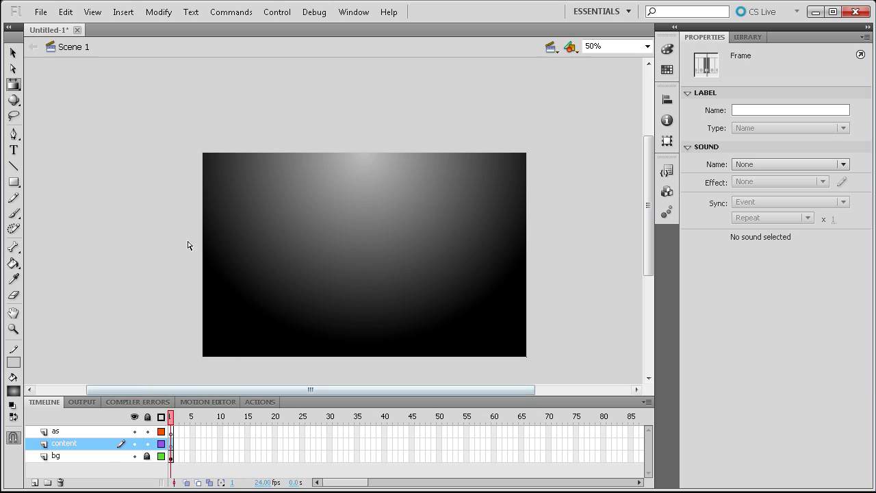
- Add the static text "MyWebsite" in the upper left corner of the stage on the content layer
{"action": "left_click", "coordinate": [13, 152]}
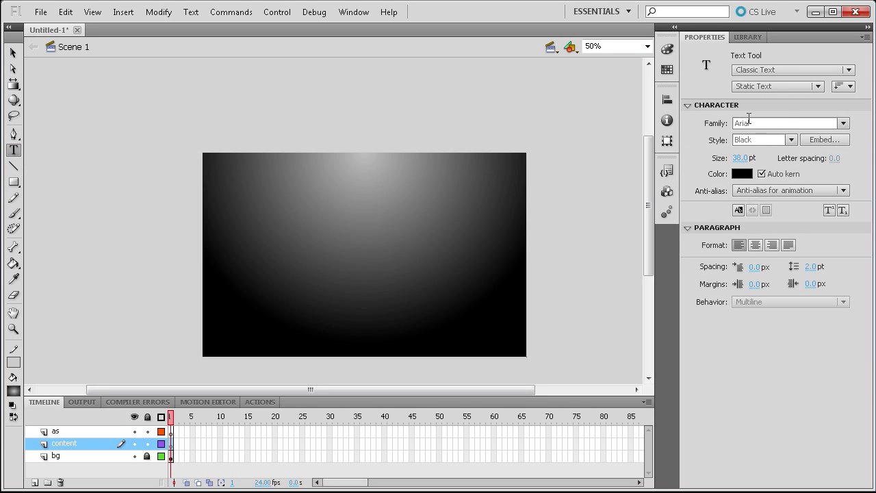
{"action": "left_click", "coordinate": [217, 166]}
{"action": "type", "text": "My"}
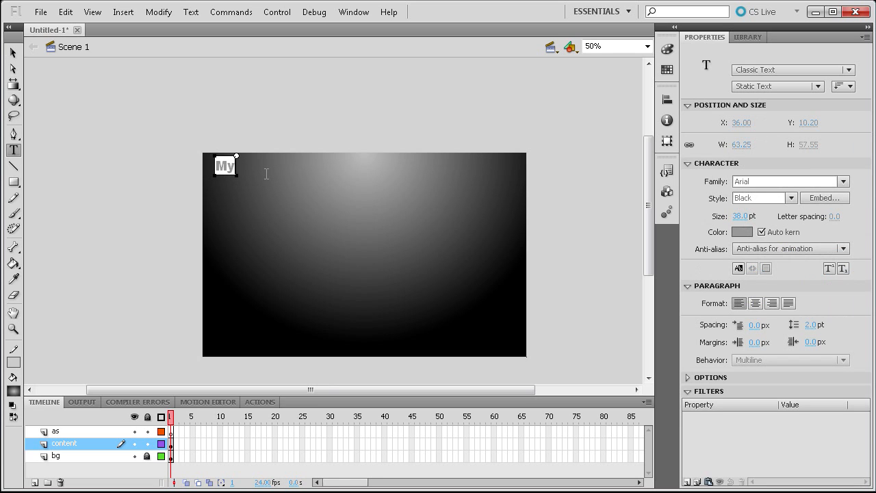
{"action": "type", "text": "Website"}
{"action": "left_click", "coordinate": [13, 52]}
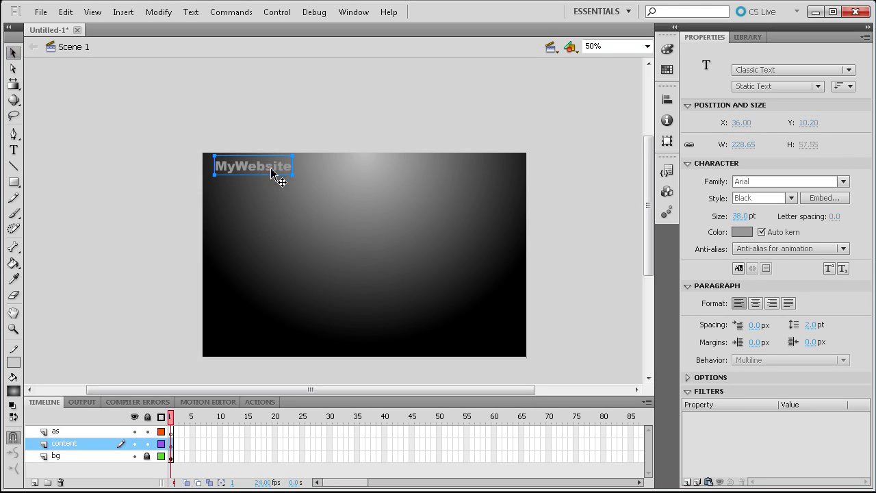
- Color the "MyWebsite" title white and shift it left to about X 18
{"action": "left_click", "coordinate": [14, 150]}
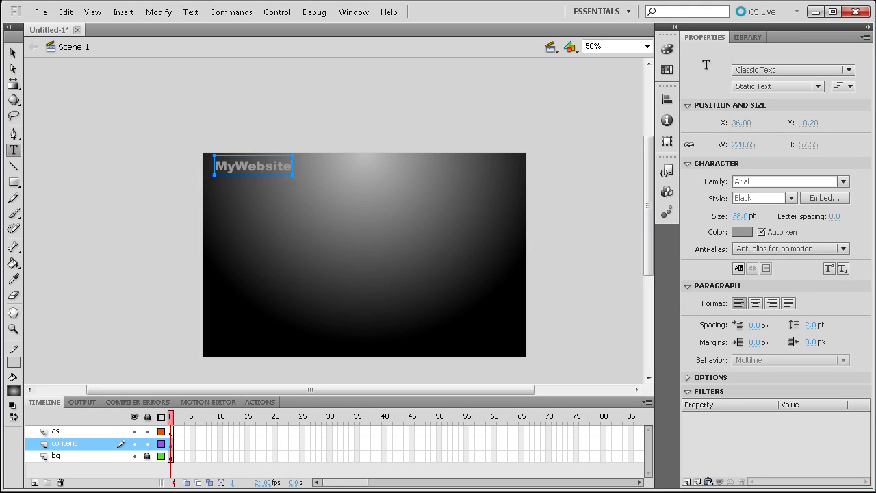
{"action": "double_click", "coordinate": [206, 161]}
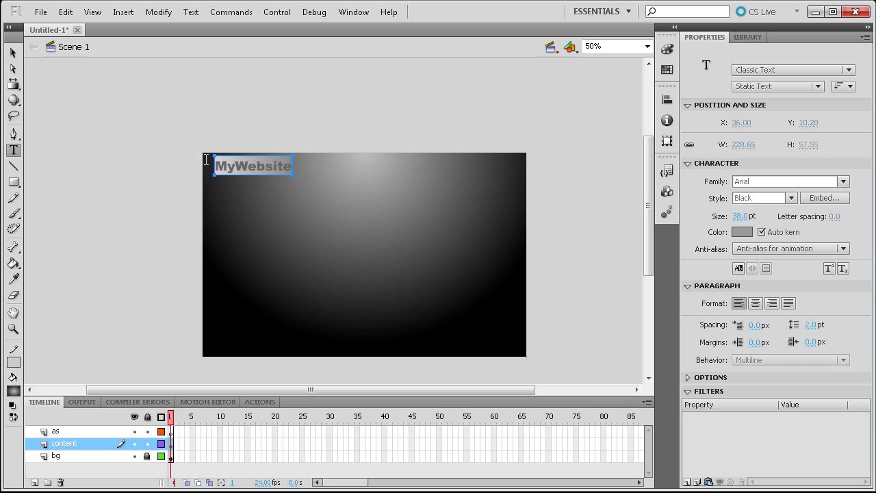
{"action": "left_click", "coordinate": [742, 232]}
{"action": "left_click", "coordinate": [672, 310]}
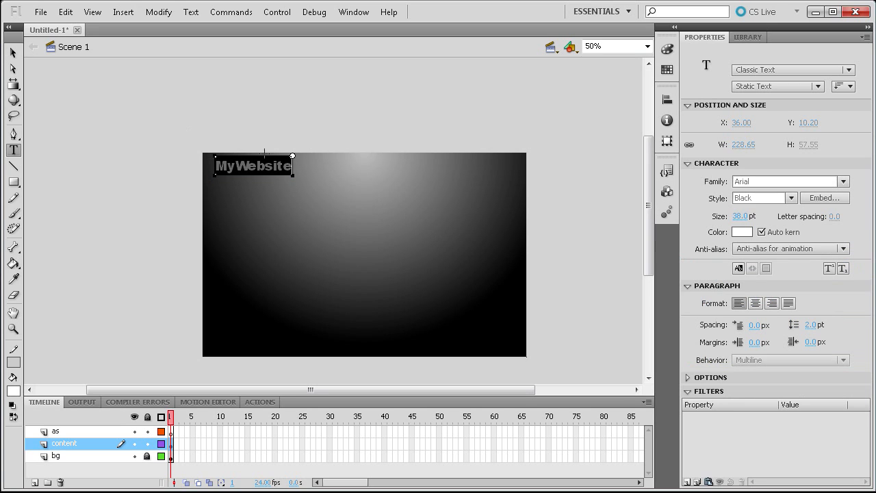
{"action": "left_click", "coordinate": [13, 53]}
{"action": "left_click_drag", "start_coordinate": [254, 167], "coordinate": [248, 166]}
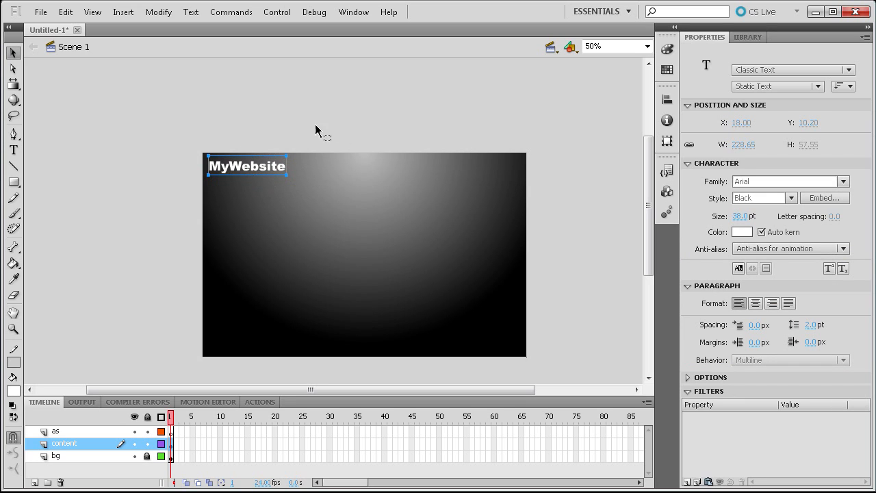
- Draw a white horizontal line with a 1.50 stroke just below the title, extending past both sides of the stage
{"action": "left_click", "coordinate": [13, 169]}
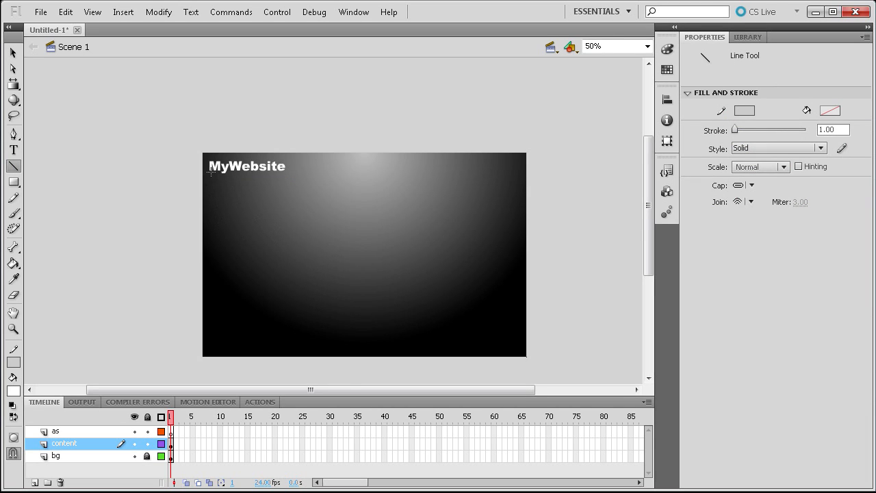
{"action": "left_click", "coordinate": [741, 111]}
{"action": "left_click", "coordinate": [674, 190]}
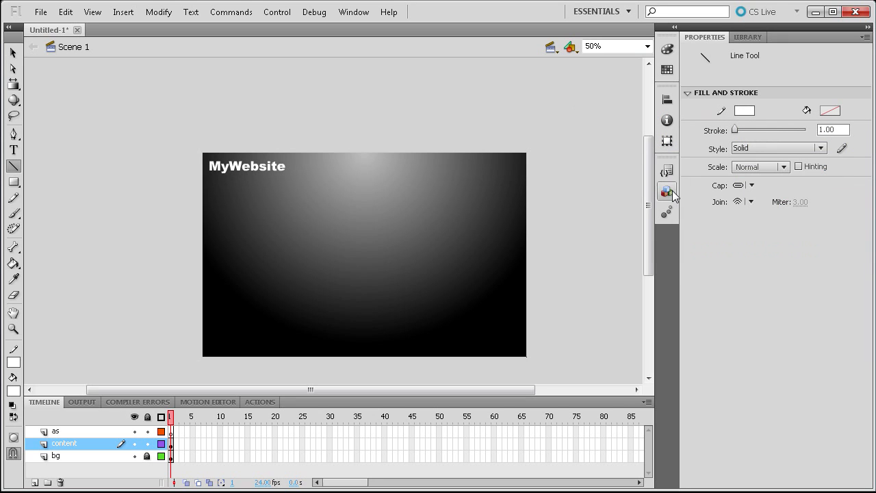
{"action": "double_click", "coordinate": [823, 130]}
{"action": "type", "text": "50"}
{"action": "left_click_drag", "start_coordinate": [198, 178], "coordinate": [546, 182]}
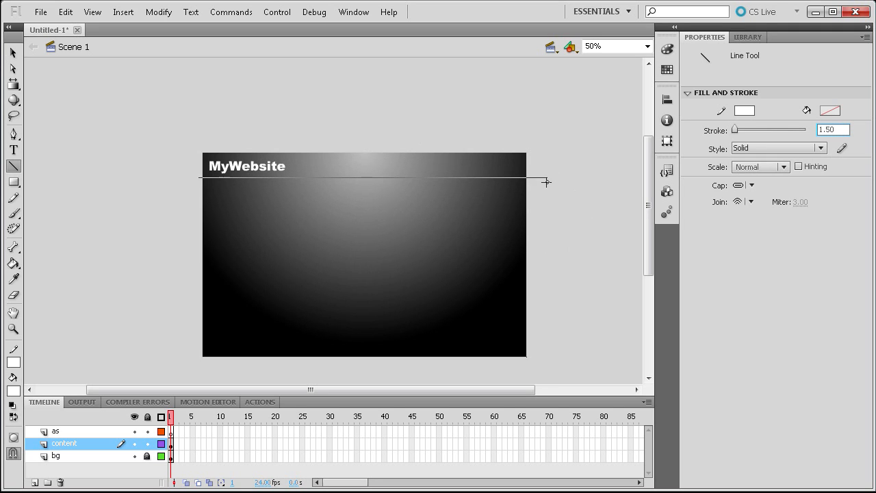
- Draw a second white horizontal line a short distance below the header line, also extending past both sides of the stage
{"action": "left_click_drag", "start_coordinate": [533, 178], "coordinate": [533, 178]}
{"action": "left_click_drag", "start_coordinate": [198, 197], "coordinate": [533, 206]}
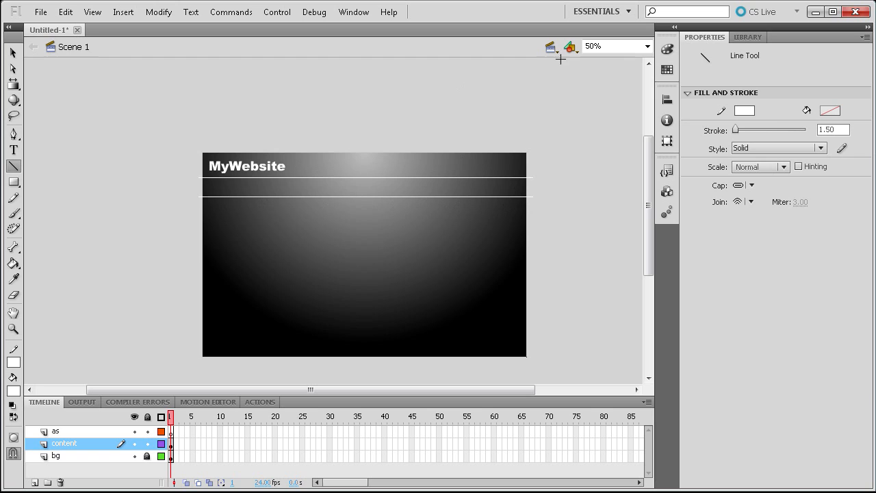
- Move the lower line straight up to about 30 px below the header line, forming a narrow menu band
{"action": "left_click", "coordinate": [647, 46]}
{"action": "left_click", "coordinate": [617, 103]}
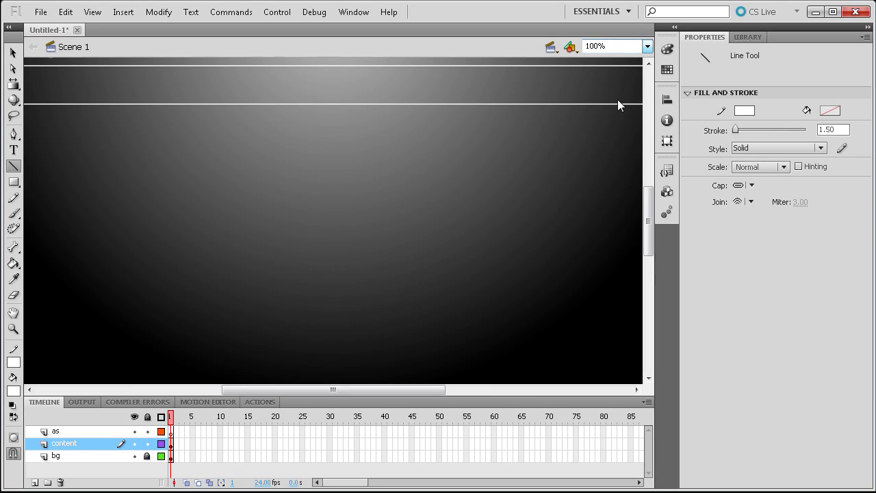
{"action": "left_click_drag", "start_coordinate": [273, 391], "coordinate": [245, 392]}
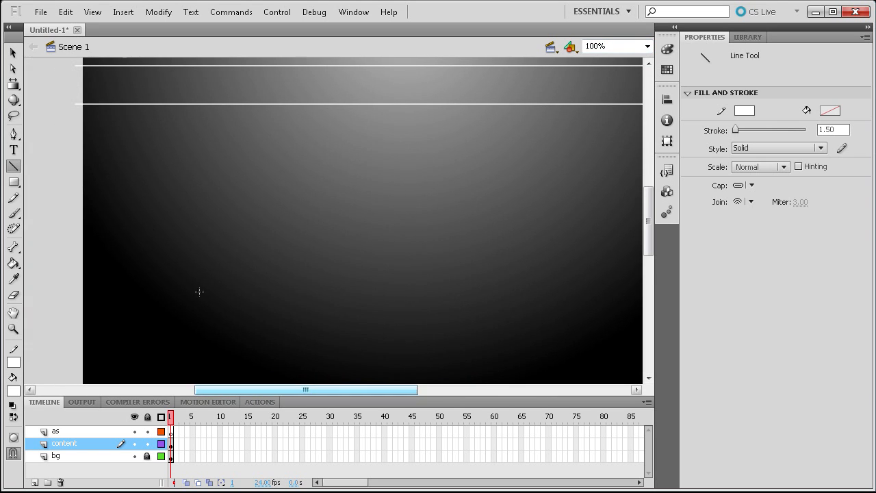
{"action": "scroll", "coordinate": [197, 291], "scroll_direction": "up", "scroll_amount": 3}
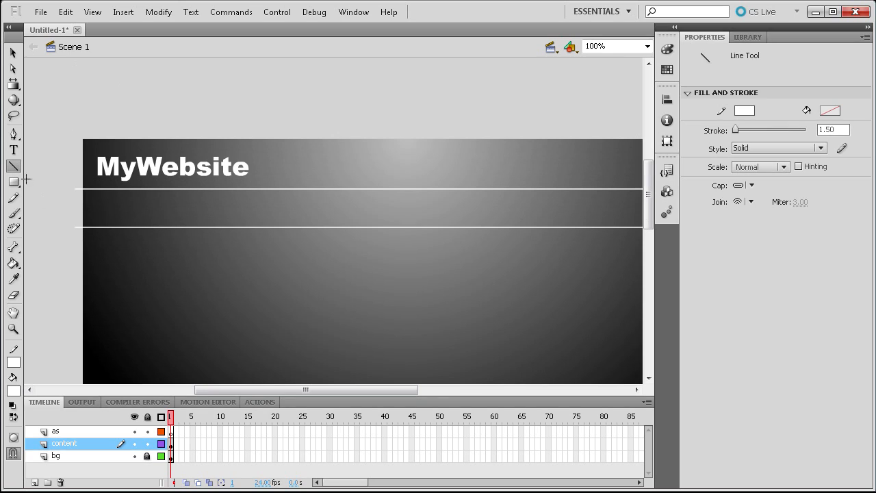
{"action": "left_click", "coordinate": [13, 68]}
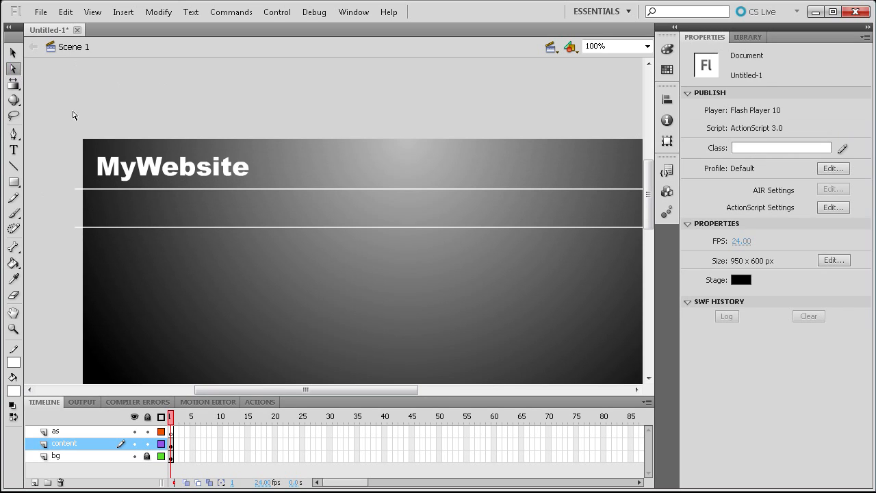
{"action": "left_click", "coordinate": [157, 228]}
{"action": "key", "text": "Up"}
{"action": "key", "text": "Up"}
{"action": "key", "text": "Up"}
{"action": "key", "text": "Up"}
{"action": "key", "text": "Up"}
{"action": "key", "text": "Up"}
{"action": "key", "text": "Up"}
{"action": "key", "text": "Up"}
{"action": "key", "text": "Up"}
{"action": "key", "text": "Up"}
{"action": "key", "text": "Up"}
{"action": "key", "text": "Up"}
{"action": "key", "text": "Up"}
{"action": "key", "text": "Up"}
{"action": "key", "text": "Up"}
{"action": "key", "text": "Up"}
{"action": "key", "text": "Up"}
{"action": "key", "text": "Up"}
{"action": "key", "text": "Up"}
{"action": "key", "text": "Up"}
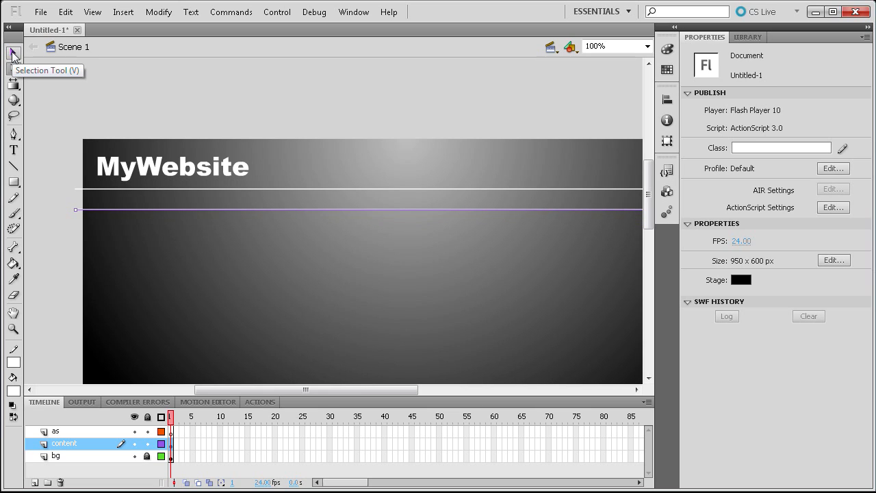
{"action": "left_click", "coordinate": [12, 53]}
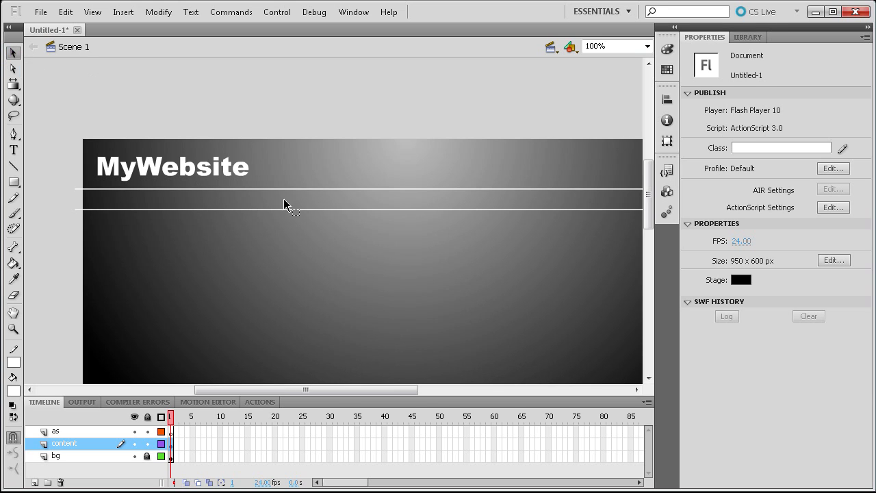
{"action": "left_click_drag", "start_coordinate": [285, 61], "coordinate": [402, 231]}
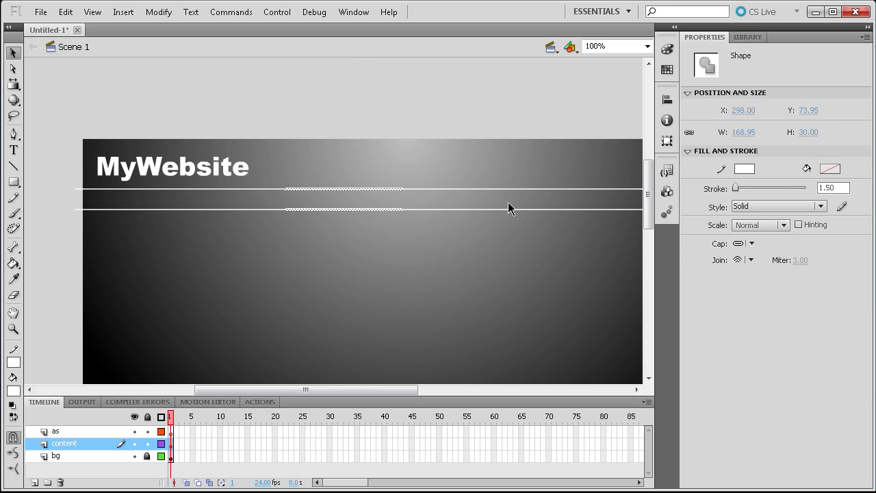
{"action": "left_click", "coordinate": [246, 115]}
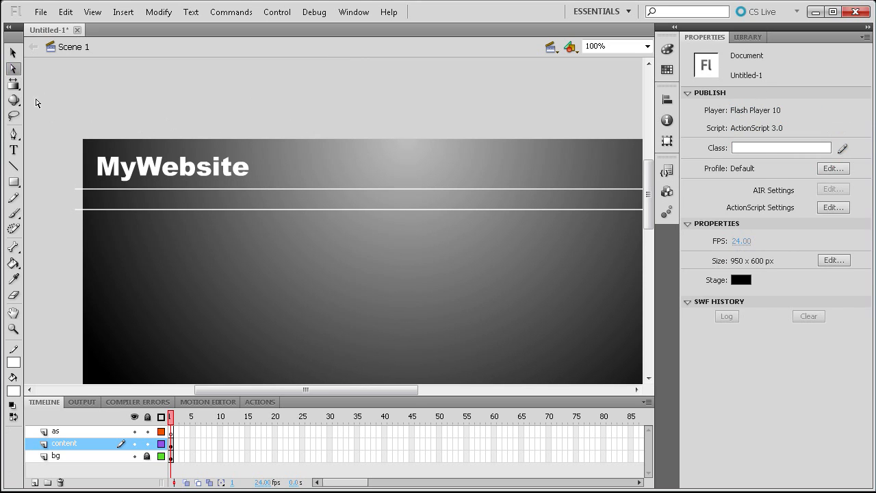
{"action": "left_click", "coordinate": [12, 72]}
{"action": "left_click", "coordinate": [193, 210]}
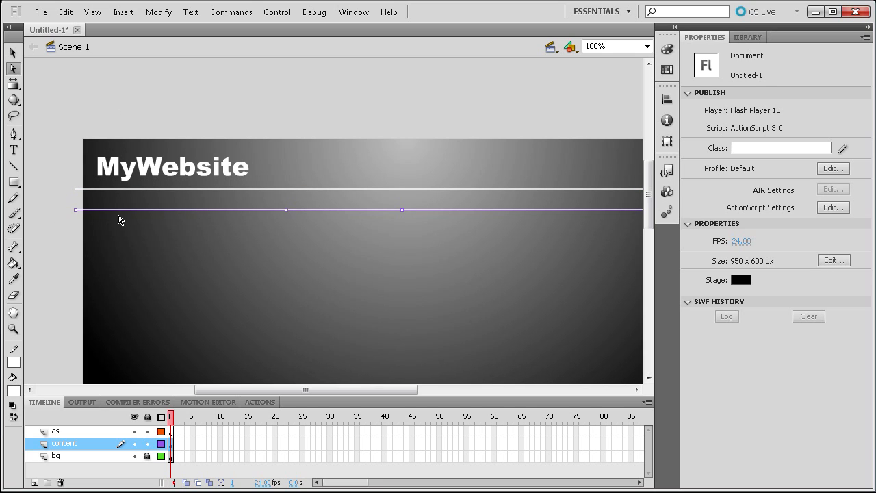
- Add the white static text "Home" at 24 pt near the lower line's left end, at about X 39, Y 93
{"action": "left_click", "coordinate": [13, 150]}
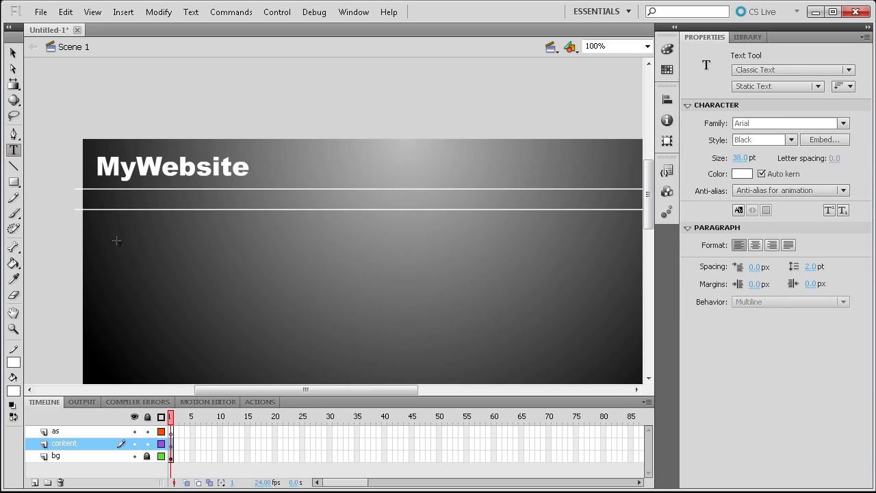
{"action": "left_click", "coordinate": [111, 204]}
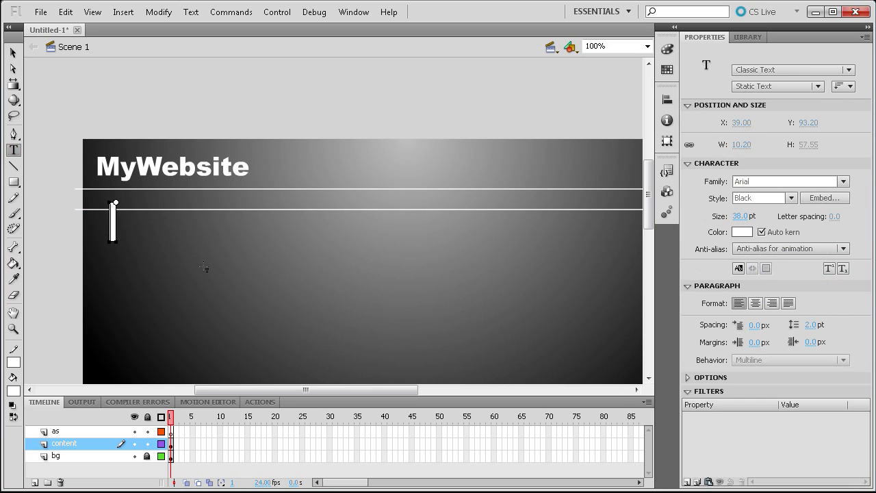
{"action": "left_click", "coordinate": [741, 216]}
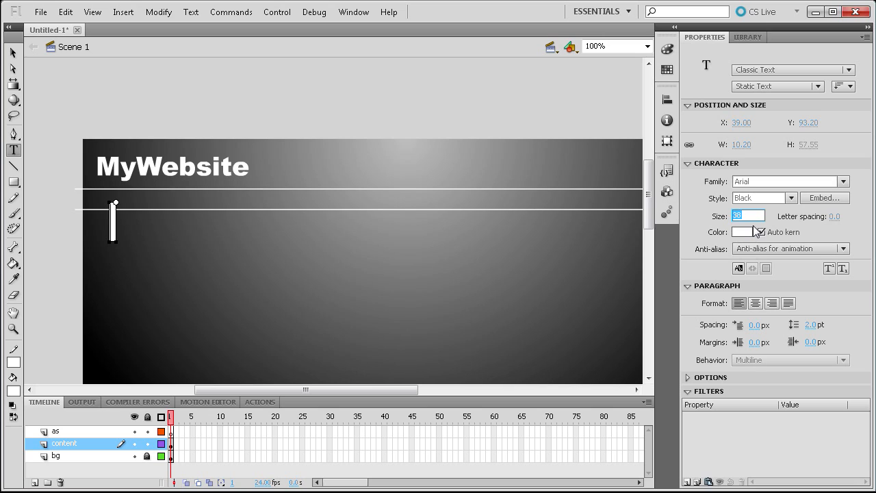
{"action": "type", "text": "24"}
{"action": "key", "text": "Return"}
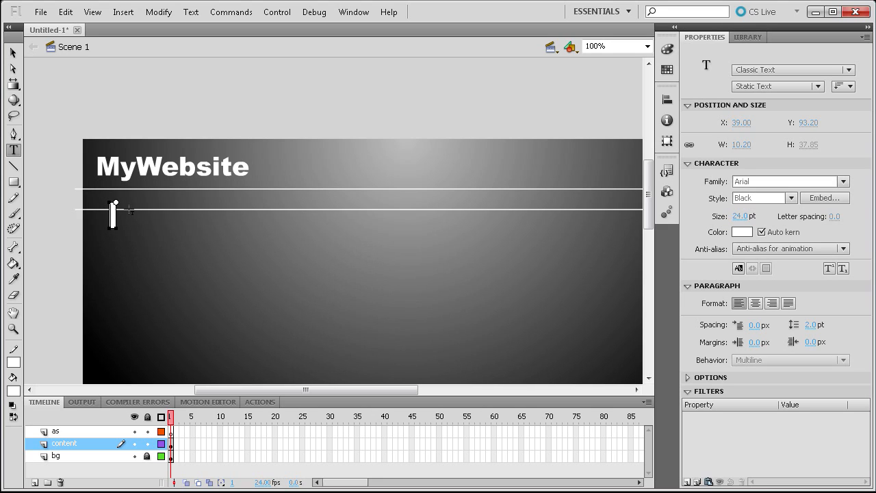
{"action": "left_click", "coordinate": [745, 215]}
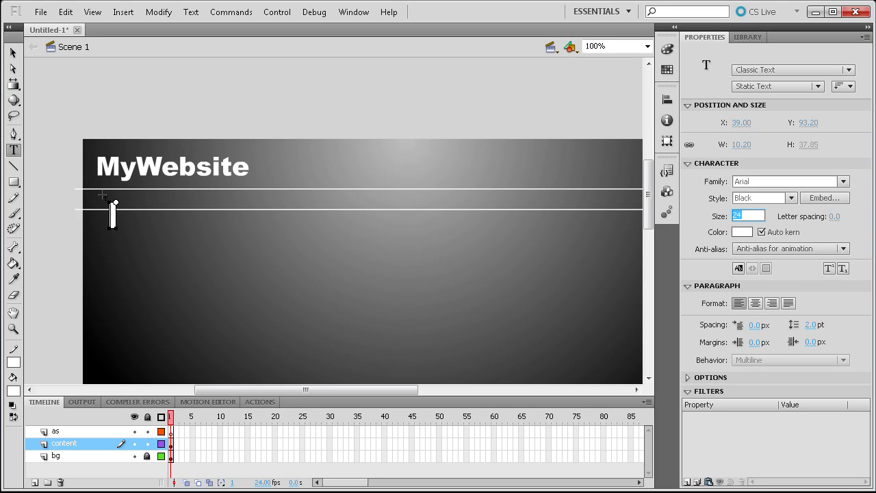
{"action": "key", "text": "Return"}
{"action": "type", "text": "Home"}
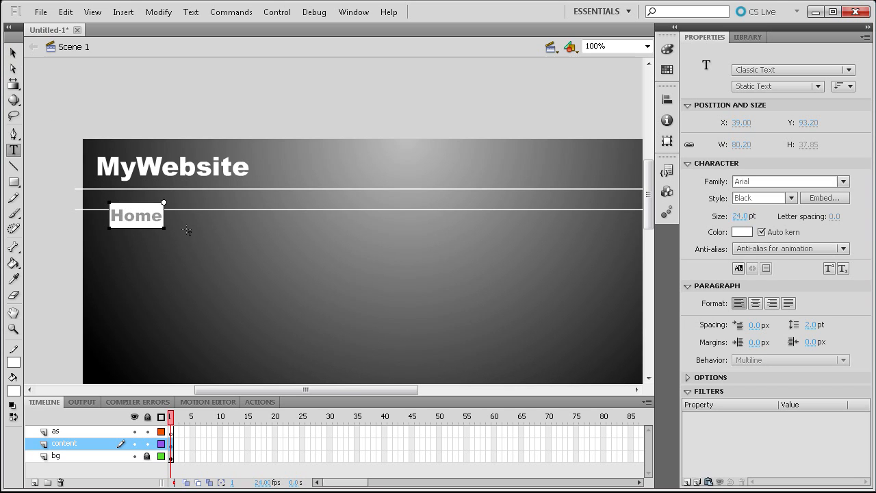
{"action": "left_click", "coordinate": [12, 53]}
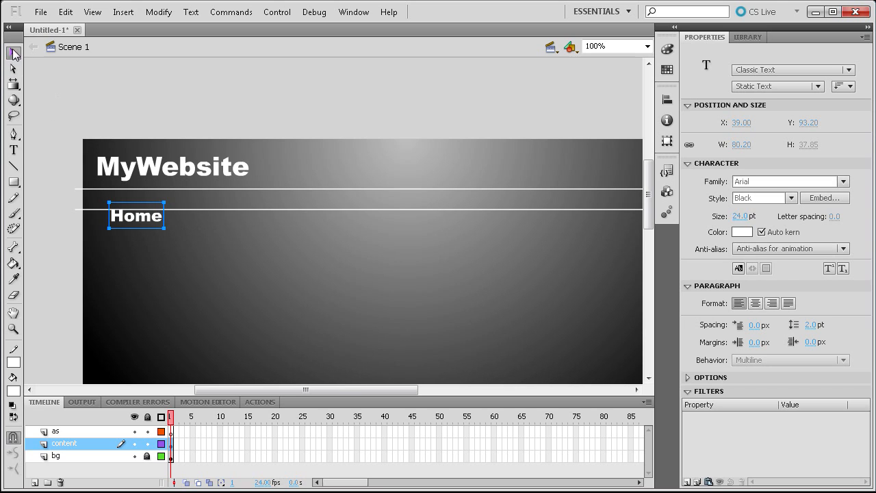
- Add three separate 24 pt text labels in a row after "Home": "About", "Services" and "Contact"
{"action": "left_click", "coordinate": [12, 150]}
{"action": "left_click", "coordinate": [198, 224]}
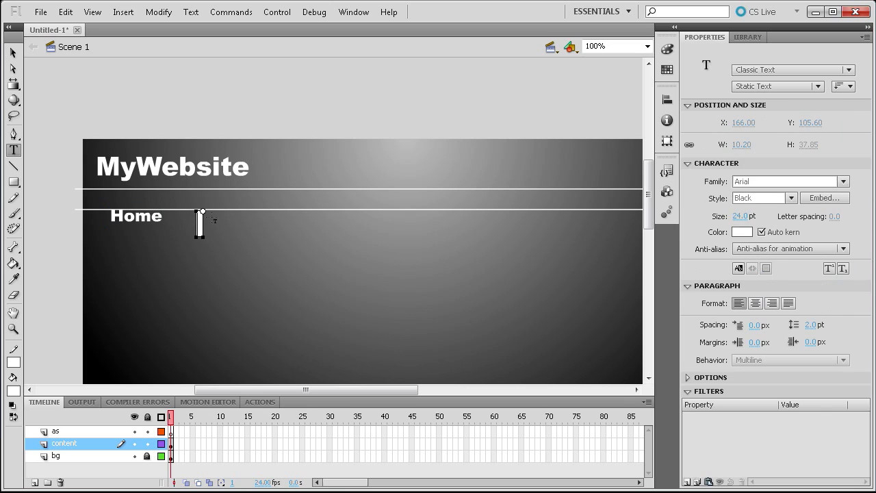
{"action": "type", "text": "About"}
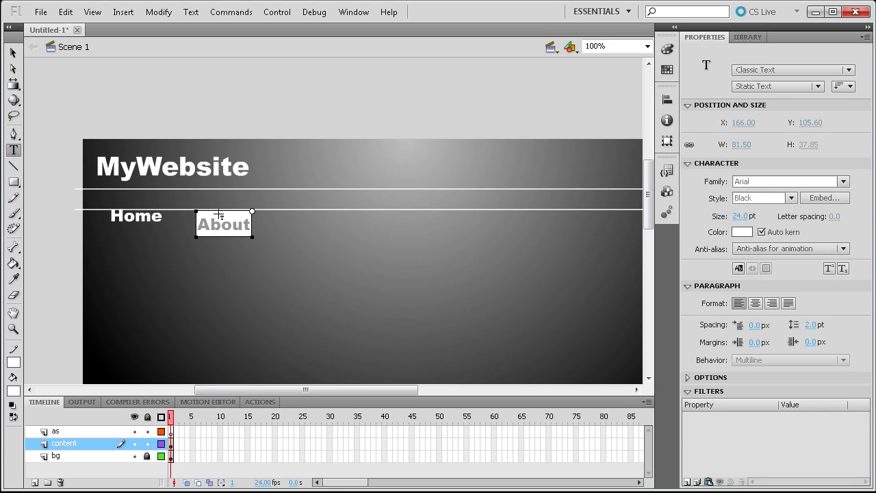
{"action": "key", "text": "Escape"}
{"action": "left_click", "coordinate": [292, 224]}
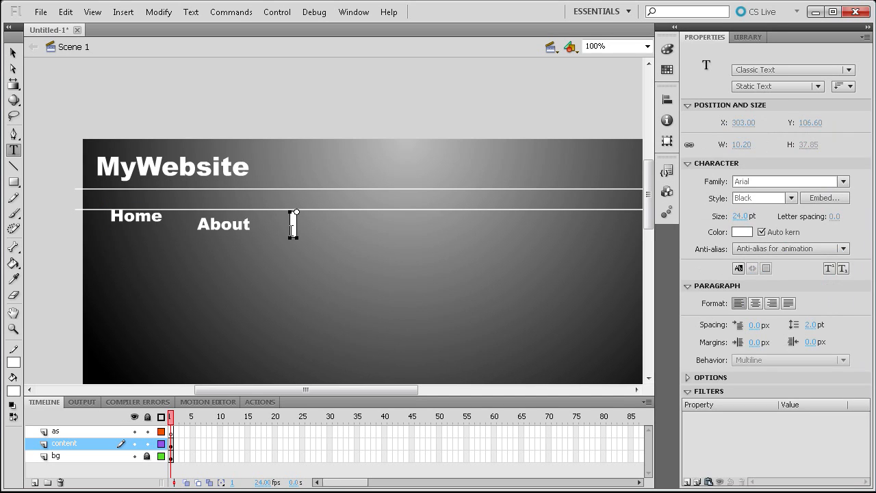
{"action": "type", "text": "Services"}
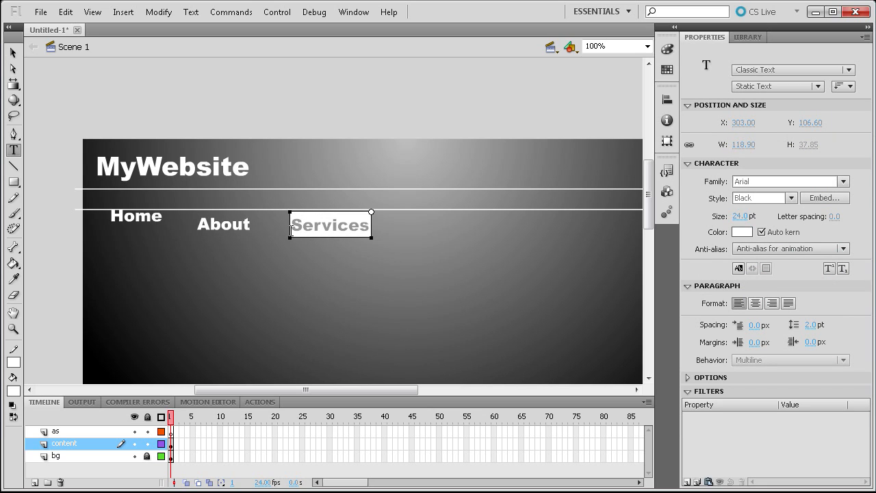
{"action": "key", "text": "Escape"}
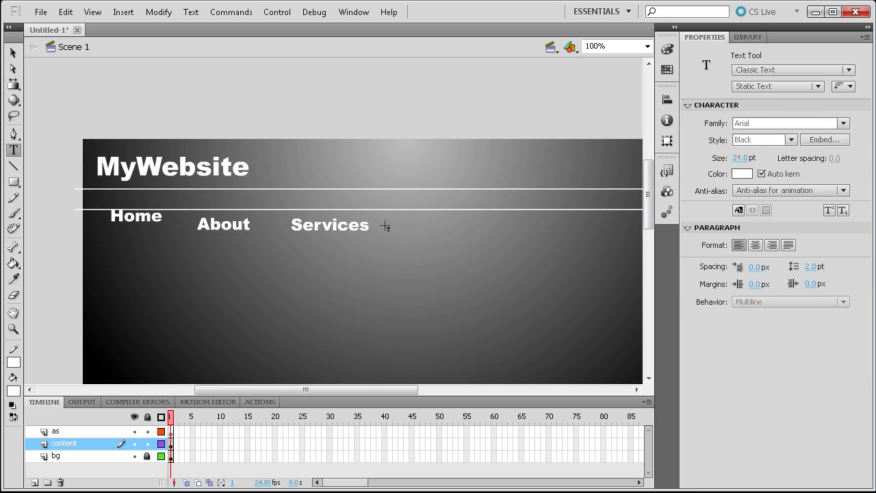
{"action": "left_click", "coordinate": [405, 224]}
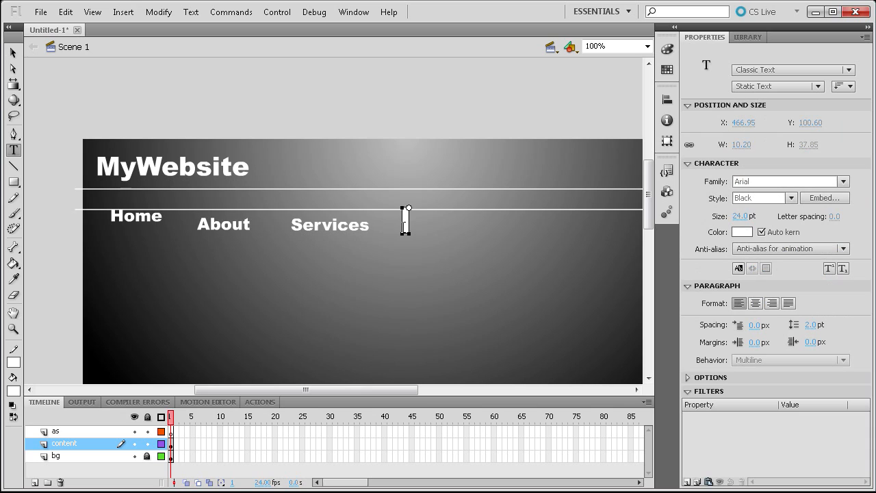
{"action": "type", "text": "Contact"}
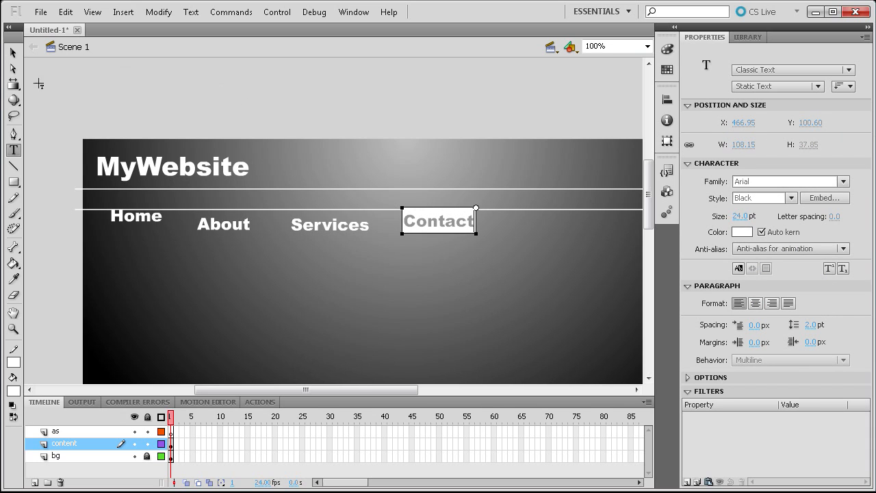
- Place "Home" between the two lines at the stage's left edge and shift "About" down and left to about X 141, Y 126
{"action": "left_click", "coordinate": [13, 53]}
{"action": "left_click", "coordinate": [151, 215]}
{"action": "left_click_drag", "start_coordinate": [156, 225], "coordinate": [117, 200]}
{"action": "left_click_drag", "start_coordinate": [233, 229], "coordinate": [200, 237]}
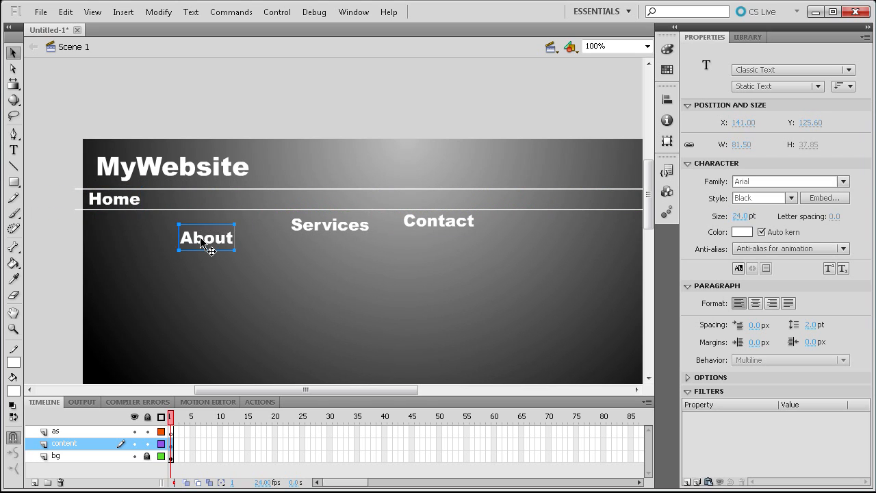
- Create a 24 pt "|" separator as its own text and place it directly after "Home" in the menu band
{"action": "left_click", "coordinate": [13, 150]}
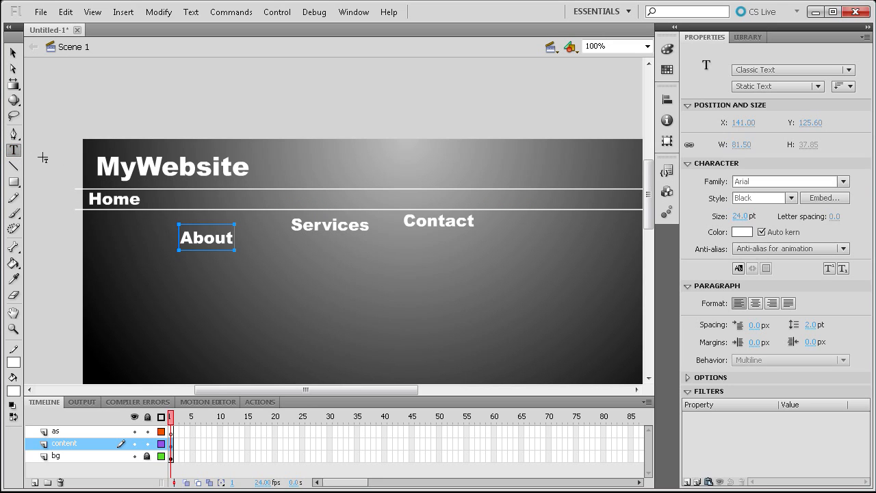
{"action": "left_click", "coordinate": [108, 268]}
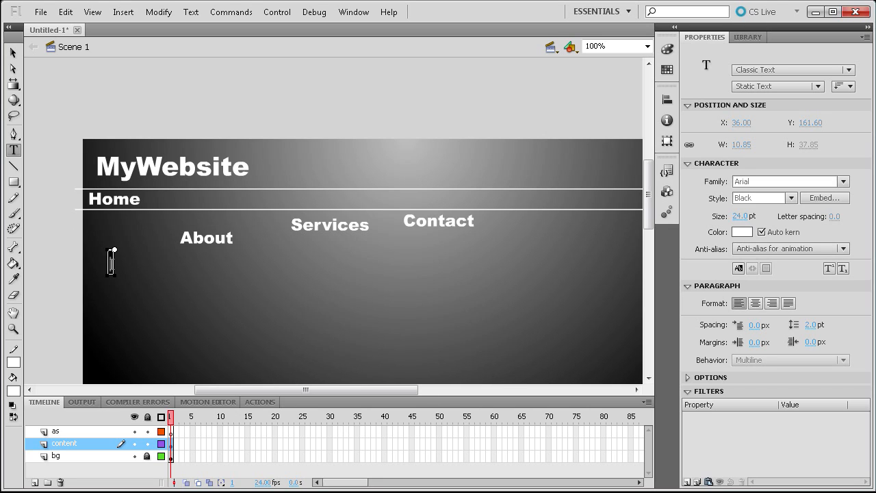
{"action": "left_click", "coordinate": [13, 53]}
{"action": "left_click_drag", "start_coordinate": [110, 258], "coordinate": [145, 199]}
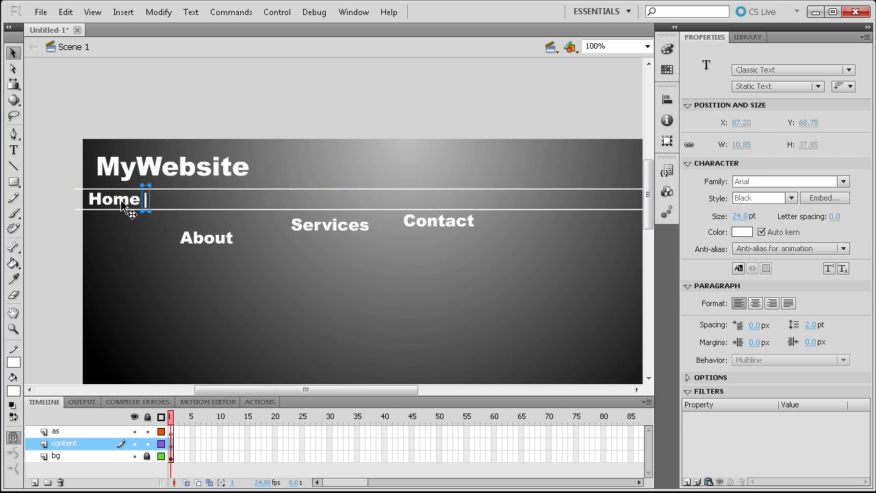
- Move "About" into the menu band directly after the separator, at about X 101, Y 70
{"action": "left_click", "coordinate": [227, 248]}
{"action": "left_click_drag", "start_coordinate": [227, 247], "coordinate": [173, 201]}
{"action": "left_click", "coordinate": [204, 234]}
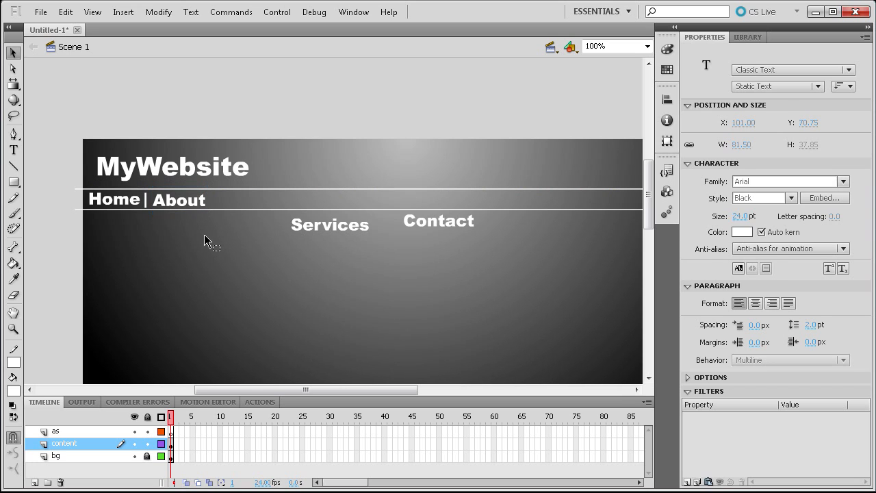
{"action": "left_click", "coordinate": [159, 202]}
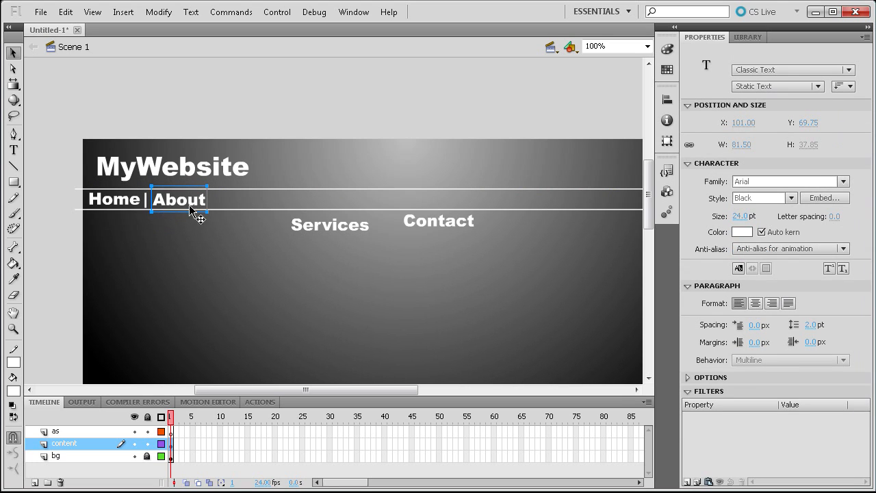
- Place a copy of the "|" separator after "About" and move "Services" next to it at about X 194, Y 70
{"action": "left_click", "coordinate": [336, 229]}
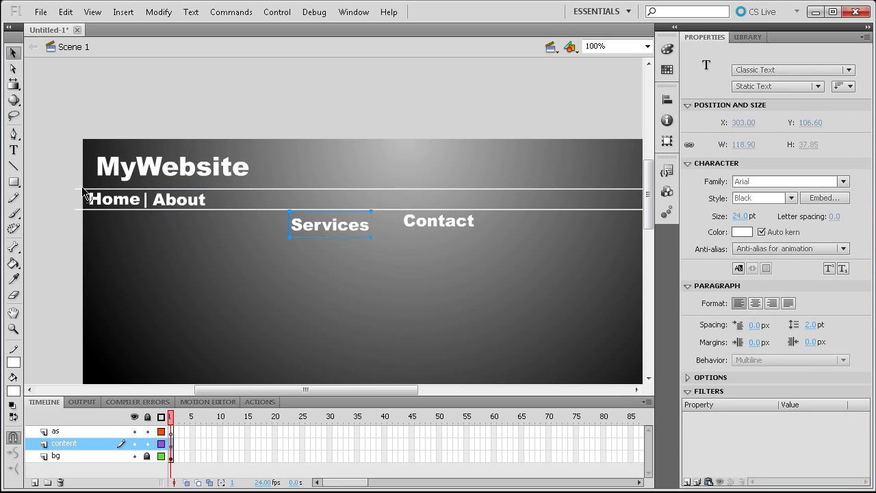
{"action": "left_click", "coordinate": [148, 199]}
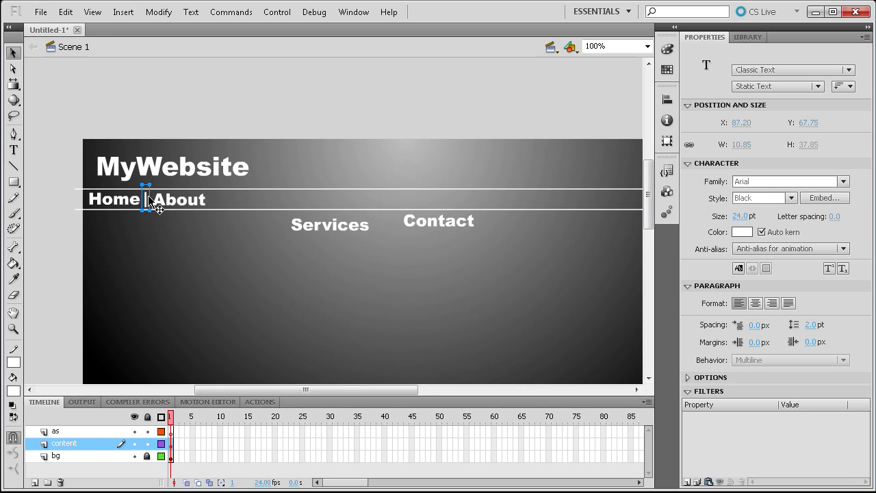
{"action": "left_click_drag", "start_coordinate": [147, 195], "coordinate": [210, 196]}
{"action": "left_click_drag", "start_coordinate": [349, 229], "coordinate": [255, 200]}
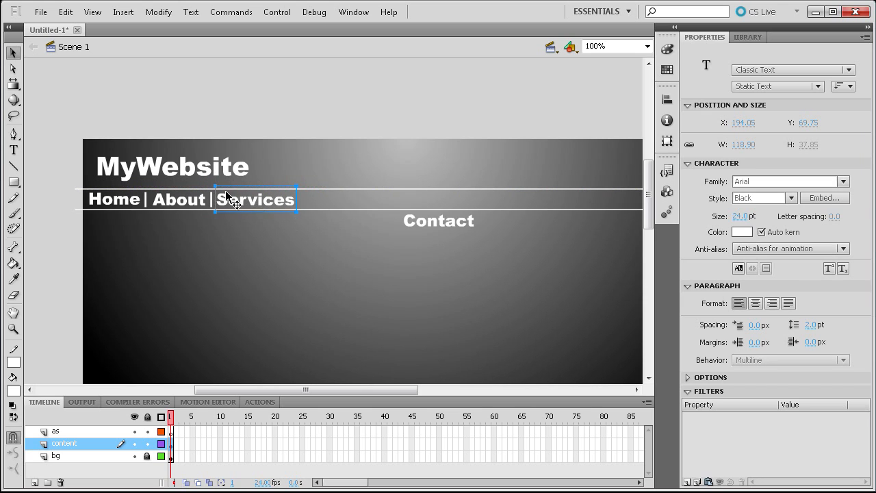
- Place another copy of the separator after "Services" and move "Contact" next to it at about X 321, Y 70
{"action": "left_click", "coordinate": [213, 198]}
{"action": "left_click_drag", "start_coordinate": [213, 198], "coordinate": [270, 195]}
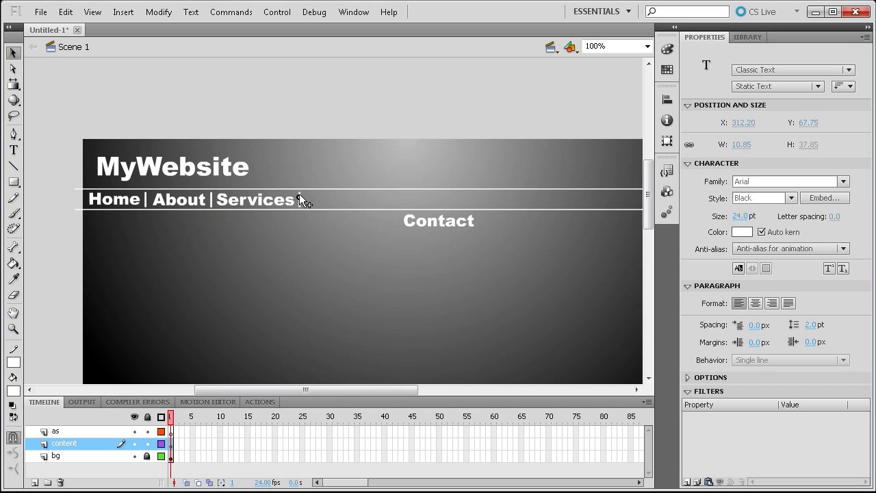
{"action": "left_click", "coordinate": [459, 230]}
{"action": "left_click_drag", "start_coordinate": [459, 230], "coordinate": [340, 198]}
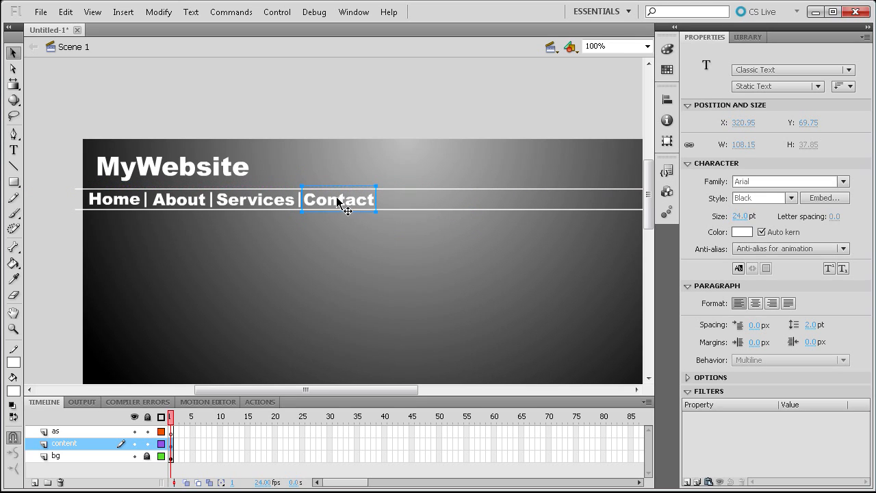
- Place another copy of the "|" separator directly after "Contact" at about X 429, Y 68
{"action": "left_click", "coordinate": [299, 199]}
{"action": "left_click_drag", "start_coordinate": [380, 206], "coordinate": [381, 206]}
{"action": "mouse_move", "coordinate": [342, 390]}
{"action": "left_mouse_down"}
{"action": "mouse_move", "coordinate": [411, 399]}
{"action": "mouse_move", "coordinate": [304, 390]}
{"action": "mouse_move", "coordinate": [416, 391]}
{"action": "mouse_move", "coordinate": [353, 388]}
{"action": "mouse_move", "coordinate": [351, 398]}
{"action": "mouse_move", "coordinate": [333, 399]}
{"action": "mouse_move", "coordinate": [344, 399]}
{"action": "left_mouse_up"}
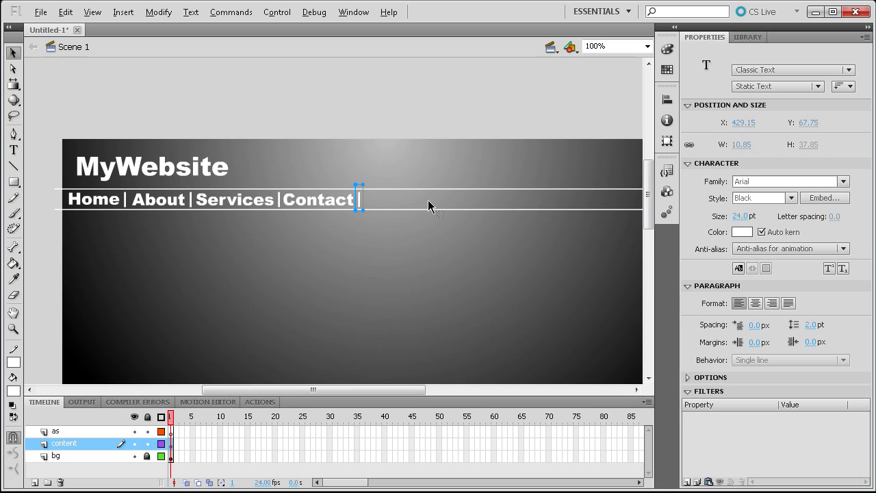
- Start an empty static text field just below the menu band near the page's left edge
{"action": "scroll", "coordinate": [429, 203], "scroll_direction": "down", "scroll_amount": 3}
{"action": "key", "text": "alt"}
{"action": "left_click", "coordinate": [647, 46]}
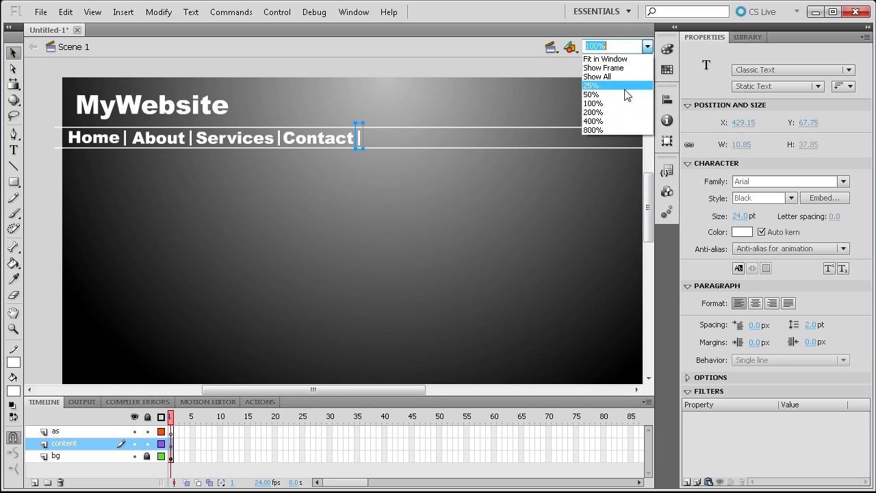
{"action": "left_click", "coordinate": [619, 91]}
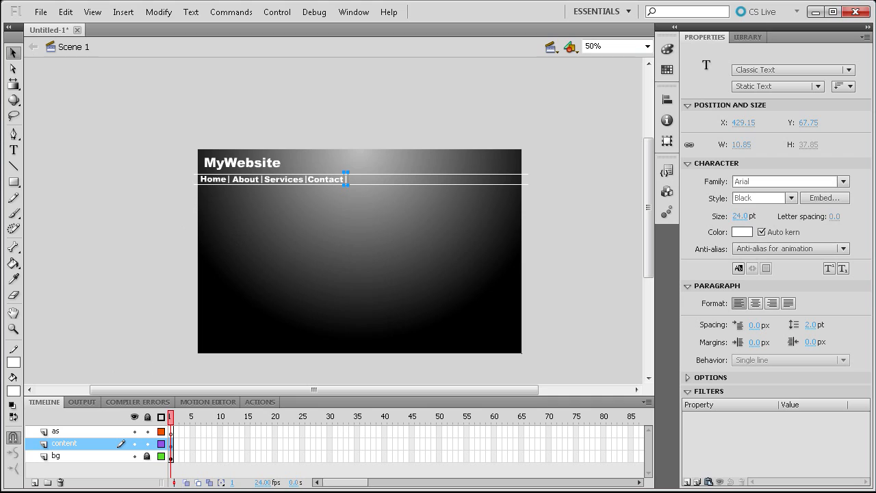
{"action": "left_click", "coordinate": [13, 150]}
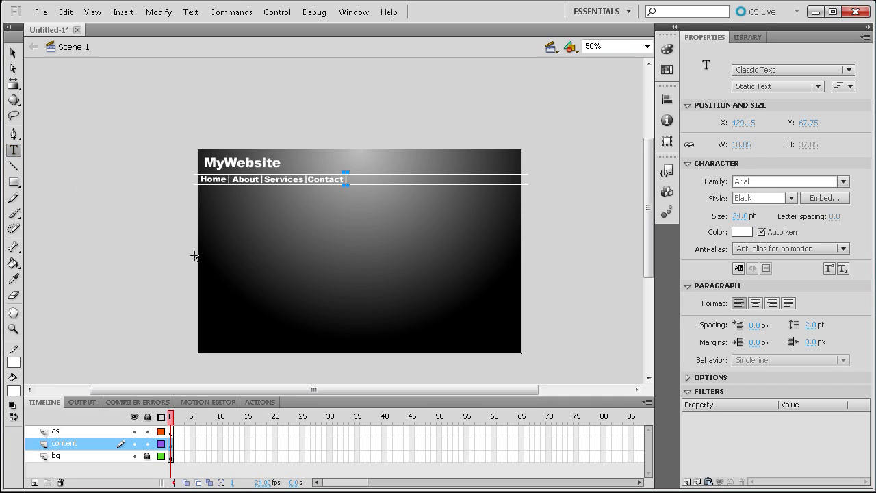
{"action": "key", "text": "Escape"}
{"action": "left_click", "coordinate": [211, 198]}
- Switch to the browser, look through the selected Lorem Ipsum paragraphs on lipsum.com, and return to Flash
{"action": "key", "text": "alt+Tab"}
{"action": "scroll", "coordinate": [322, 241], "scroll_direction": "up", "scroll_amount": 3}
{"action": "scroll", "coordinate": [288, 282], "scroll_direction": "down", "scroll_amount": 1}
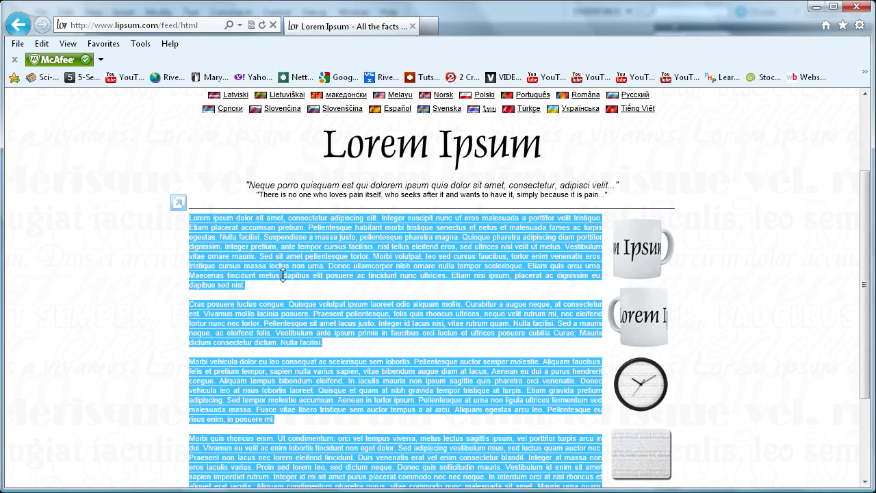
{"action": "scroll", "coordinate": [282, 271], "scroll_direction": "down", "scroll_amount": 3}
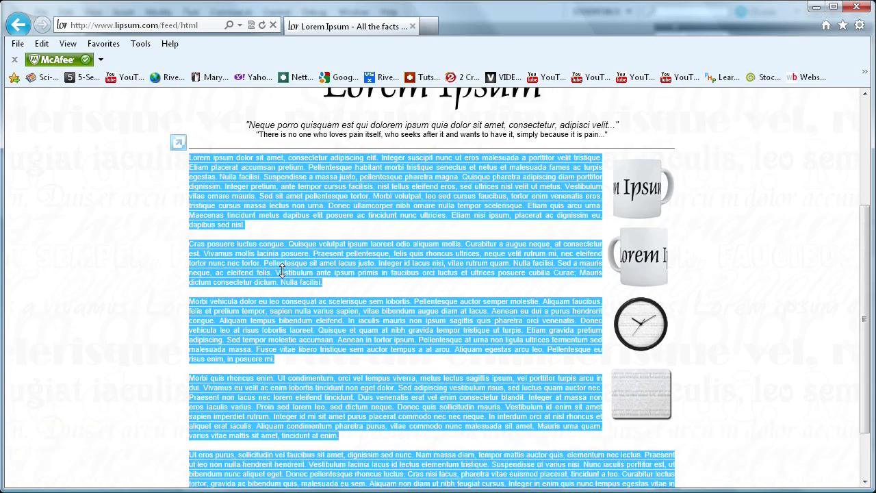
{"action": "scroll", "coordinate": [282, 271], "scroll_direction": "up", "scroll_amount": 3}
{"action": "scroll", "coordinate": [282, 270], "scroll_direction": "down", "scroll_amount": 1}
{"action": "scroll", "coordinate": [282, 270], "scroll_direction": "down", "scroll_amount": 2}
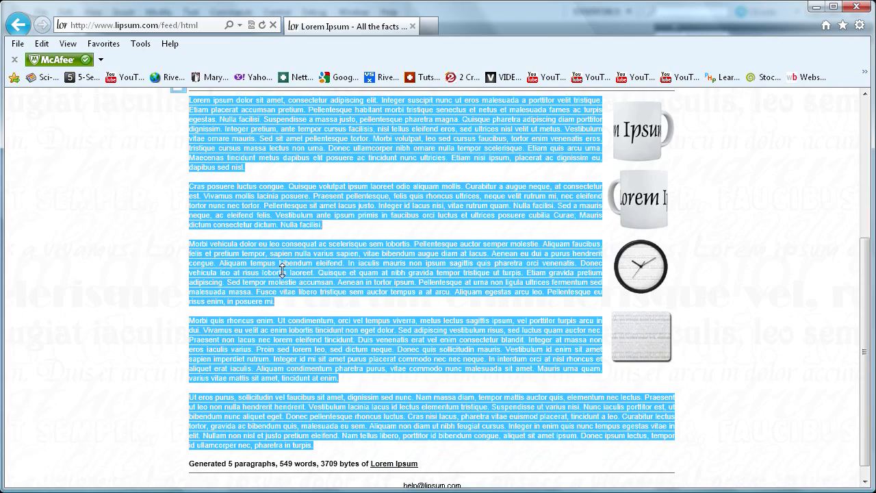
{"action": "scroll", "coordinate": [282, 270], "scroll_direction": "up", "scroll_amount": 1}
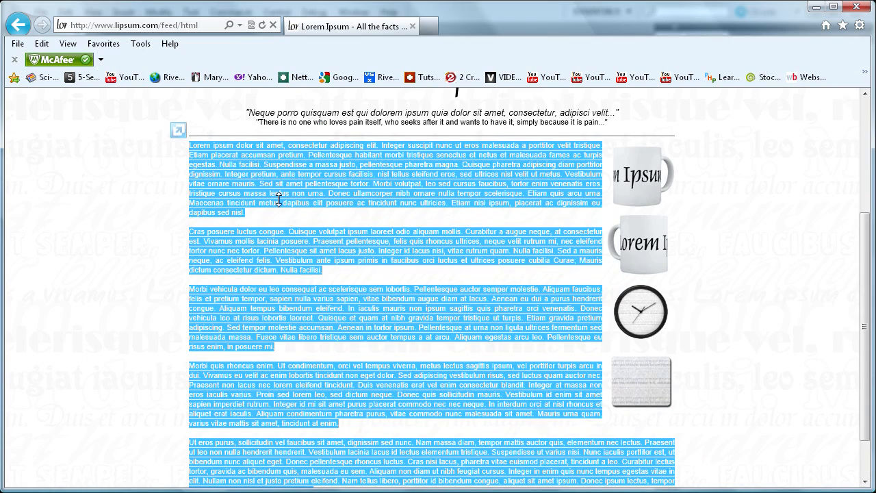
{"action": "key", "text": "alt+Tab"}
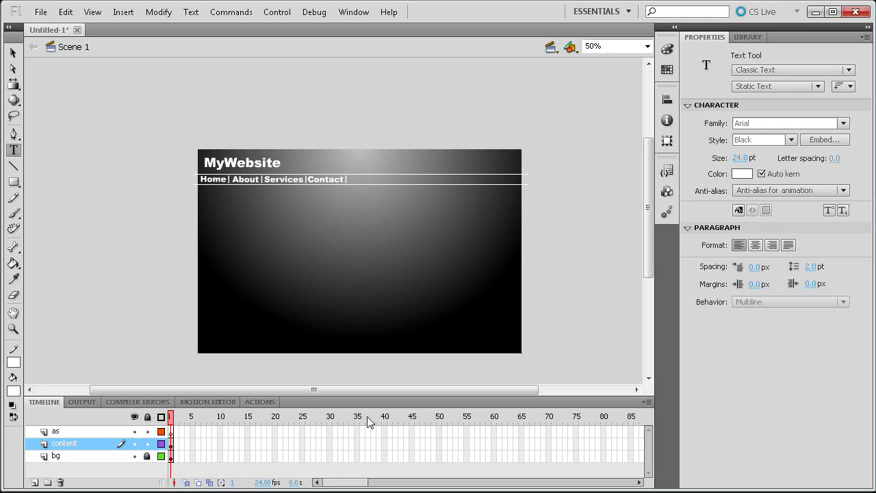
- Paste the Lorem Ipsum paragraphs into a new text field at about X 56, Y 142 and try a 14 pt size
{"action": "left_click", "coordinate": [218, 203]}
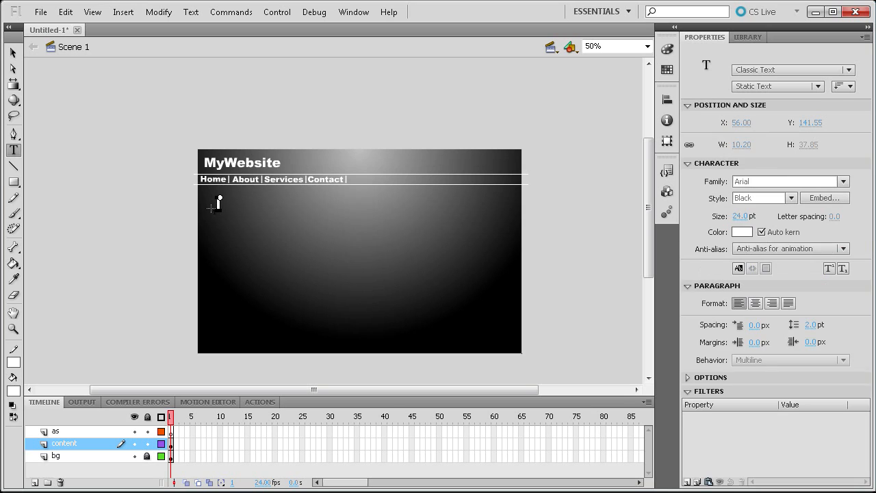
{"action": "key", "text": "ctrl+v"}
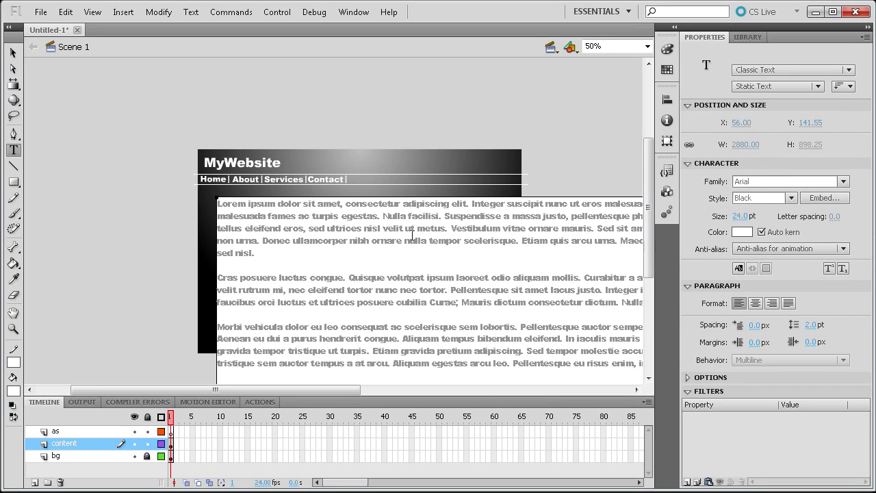
{"action": "left_click", "coordinate": [746, 215]}
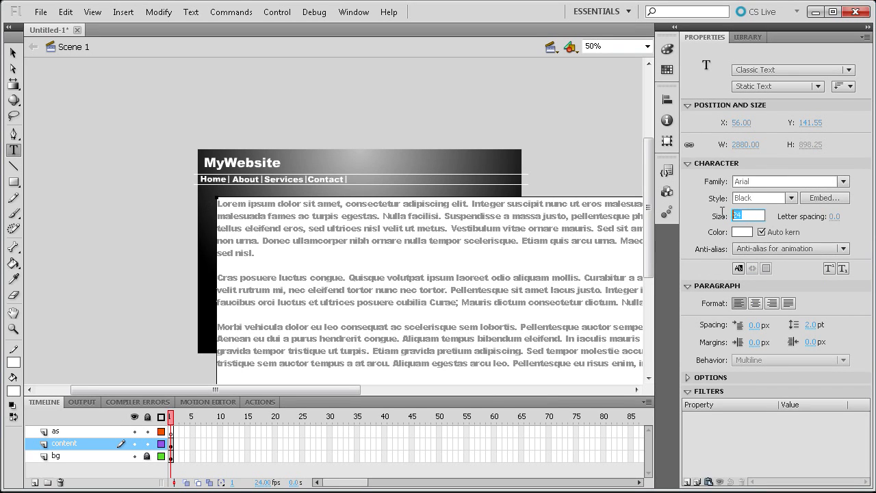
{"action": "type", "text": "14"}
{"action": "key", "text": "Return"}
{"action": "scroll", "coordinate": [404, 246], "scroll_direction": "down", "scroll_amount": 5}
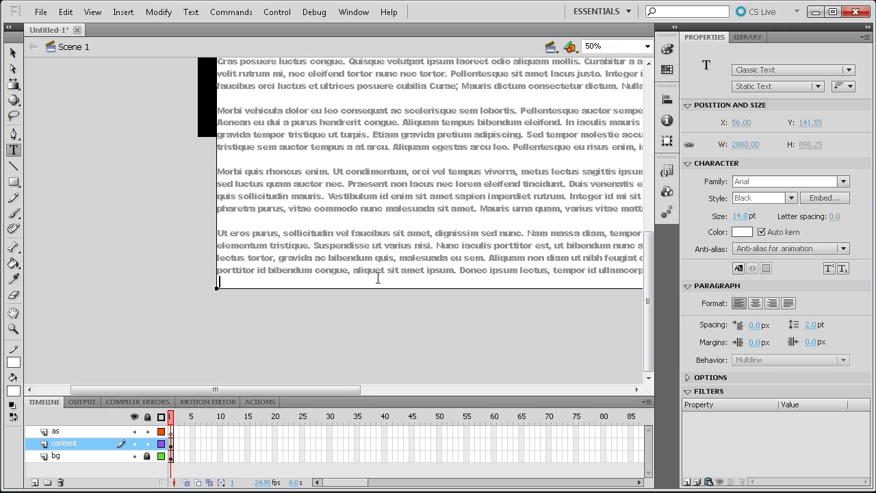
- Select all the pasted Lorem Ipsum paragraphs and set their font size to 14 pt
{"action": "left_click", "coordinate": [646, 46]}
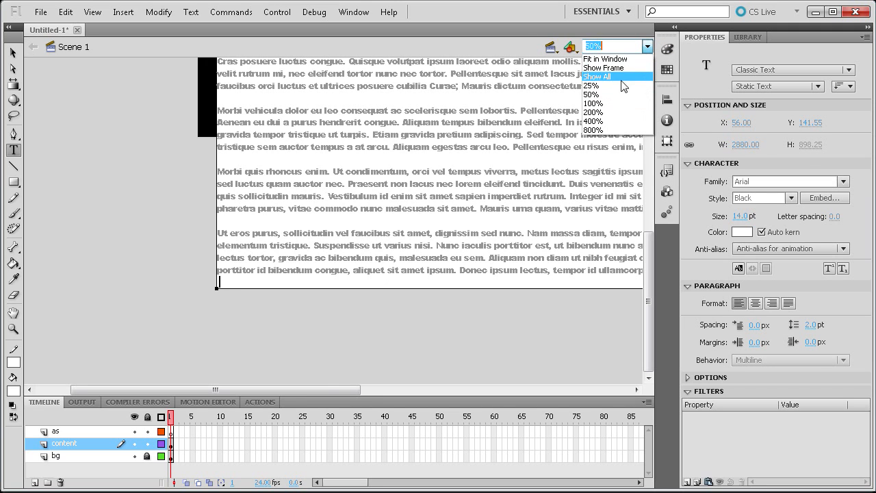
{"action": "left_click", "coordinate": [616, 87]}
{"action": "left_click_drag", "start_coordinate": [480, 331], "coordinate": [159, 161]}
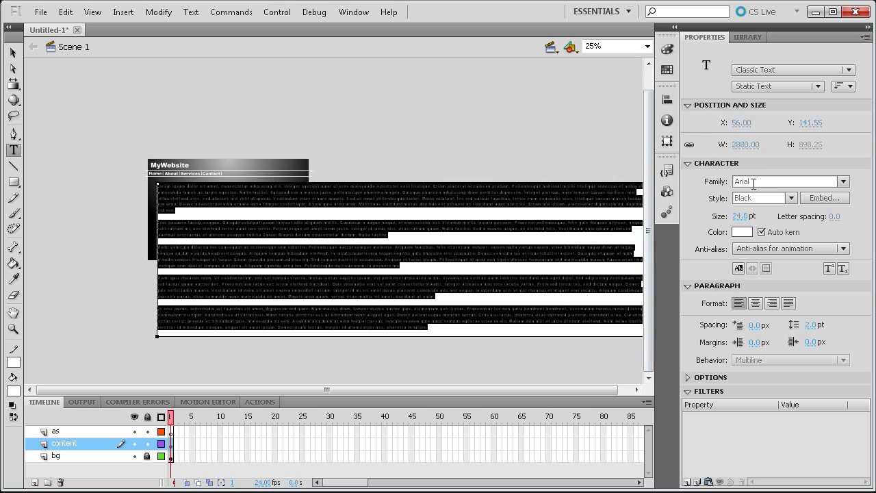
{"action": "left_click", "coordinate": [746, 216]}
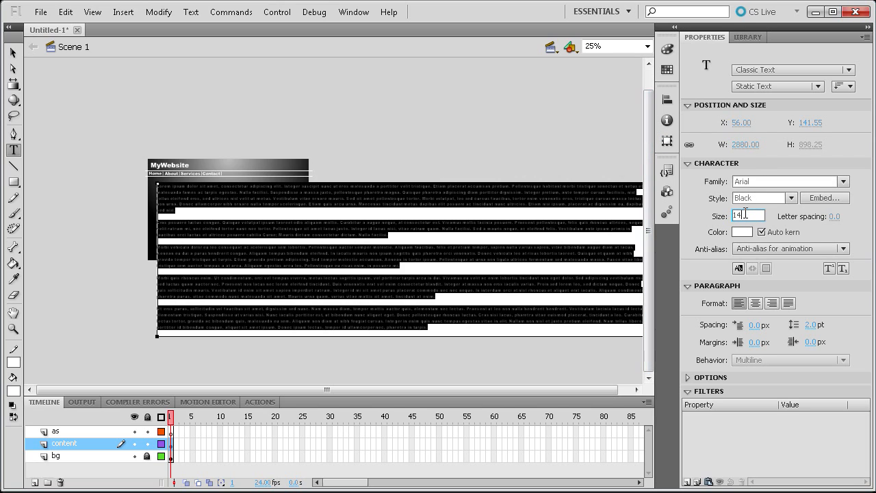
{"action": "type", "text": "14"}
{"action": "key", "text": "Return"}
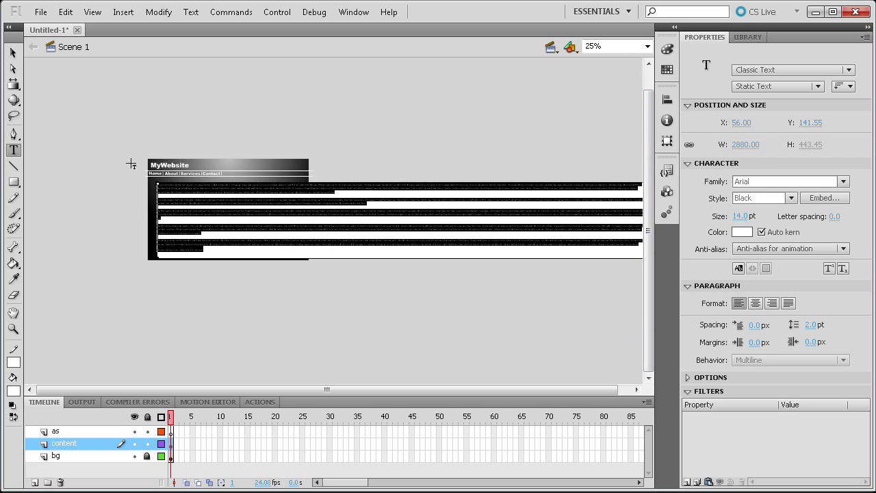
- Narrow the Lorem Ipsum text block to about 480 px and move it under the menu at about X 26, Y 118
{"action": "left_click", "coordinate": [500, 388]}
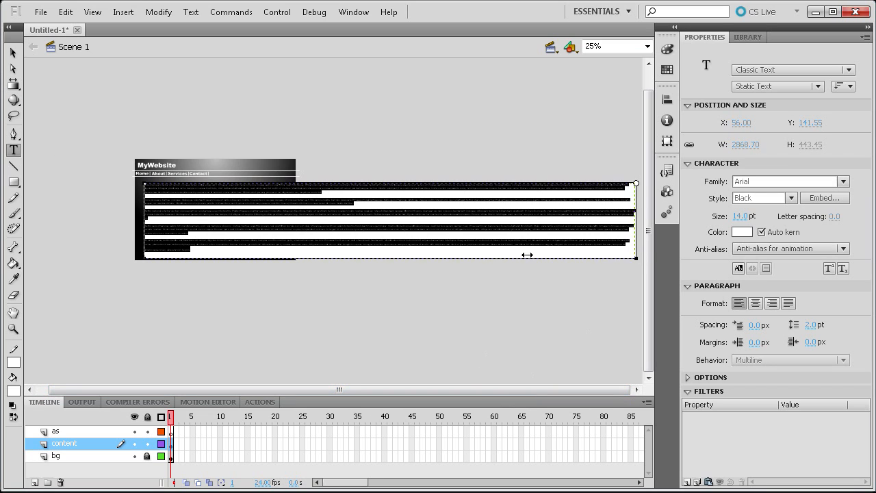
{"action": "left_click_drag", "start_coordinate": [272, 238], "coordinate": [226, 237]}
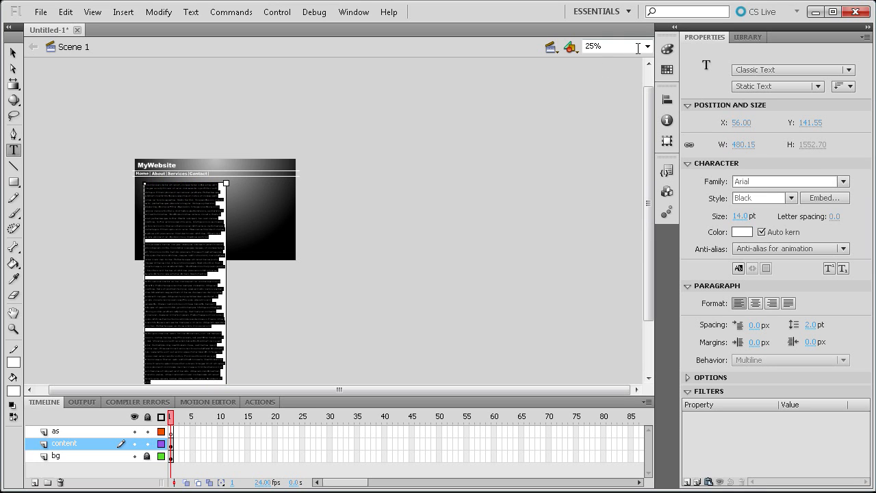
{"action": "left_click", "coordinate": [648, 47]}
{"action": "left_click", "coordinate": [600, 98]}
{"action": "scroll", "coordinate": [442, 135], "scroll_direction": "up", "scroll_amount": 5}
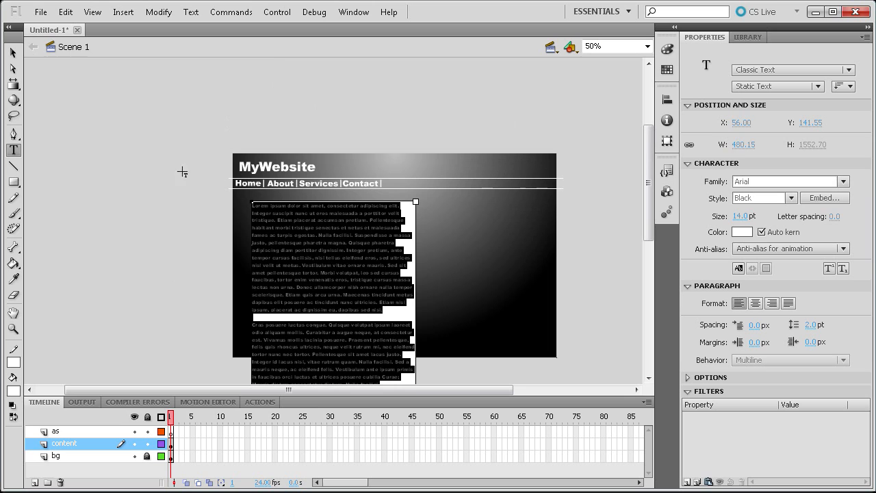
{"action": "left_click", "coordinate": [13, 53]}
{"action": "mouse_move", "coordinate": [319, 265]}
{"action": "left_mouse_down"}
{"action": "mouse_move", "coordinate": [310, 254]}
{"action": "mouse_move", "coordinate": [326, 259]}
{"action": "left_mouse_up"}
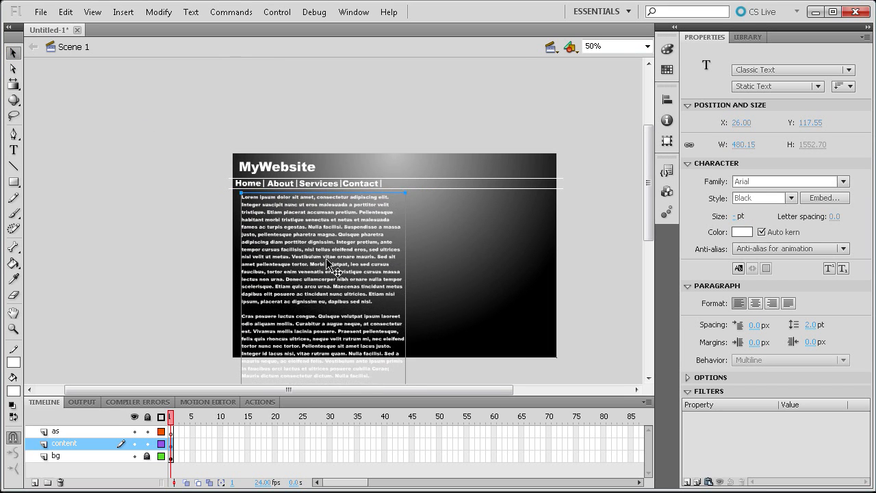
- Widen the Lorem Ipsum text block to about 598 px
{"action": "left_click", "coordinate": [13, 150]}
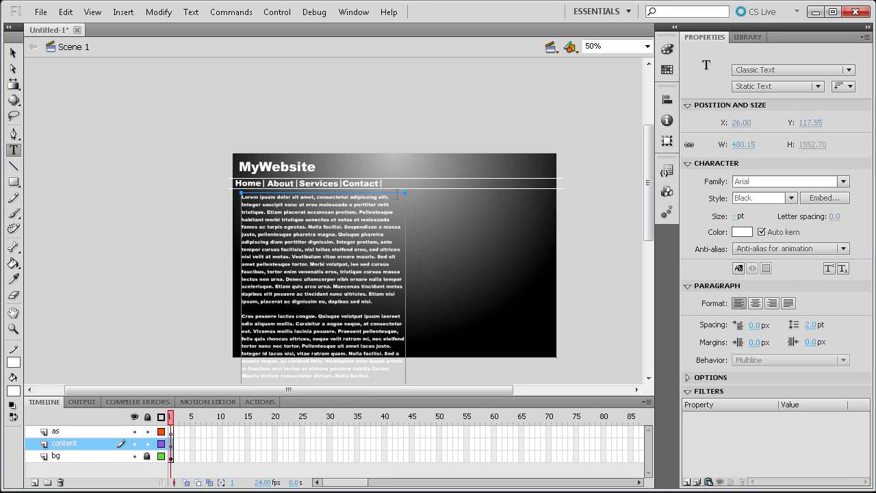
{"action": "scroll", "coordinate": [523, 277], "scroll_direction": "down", "scroll_amount": 2}
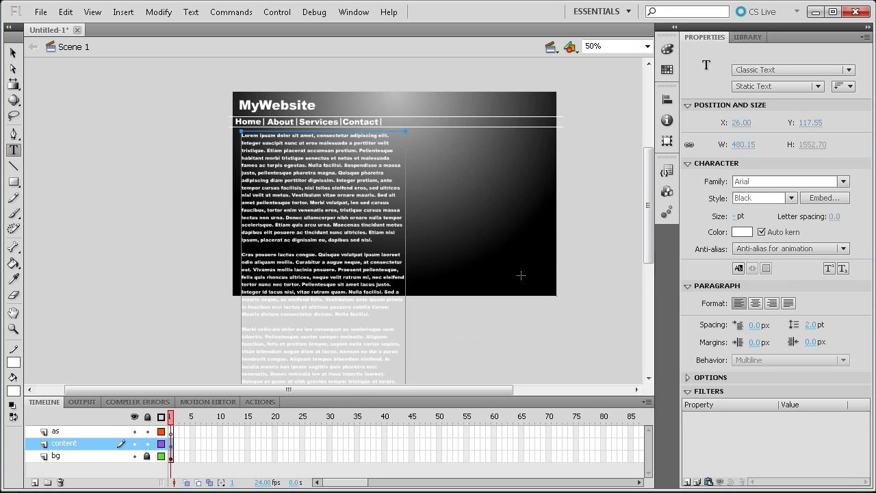
{"action": "scroll", "coordinate": [386, 275], "scroll_direction": "down", "scroll_amount": 4}
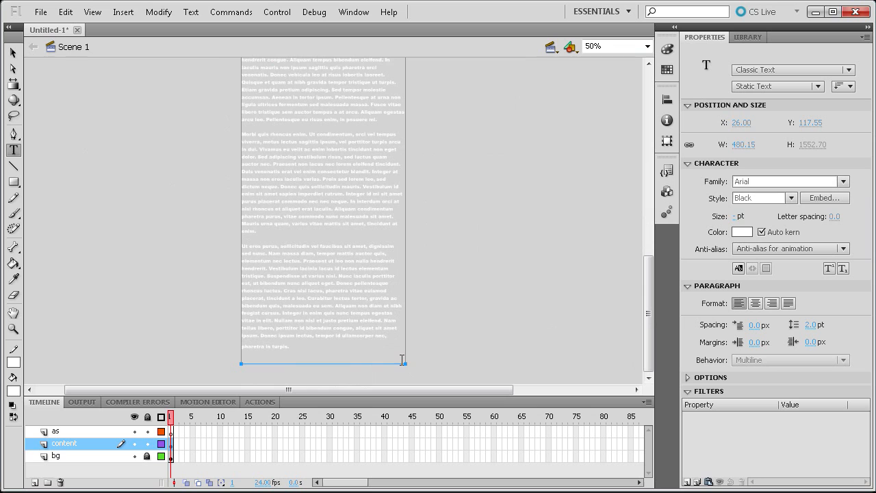
{"action": "left_click", "coordinate": [405, 363]}
{"action": "left_click_drag", "start_coordinate": [409, 364], "coordinate": [440, 363]}
{"action": "scroll", "coordinate": [444, 308], "scroll_direction": "up", "scroll_amount": 6}
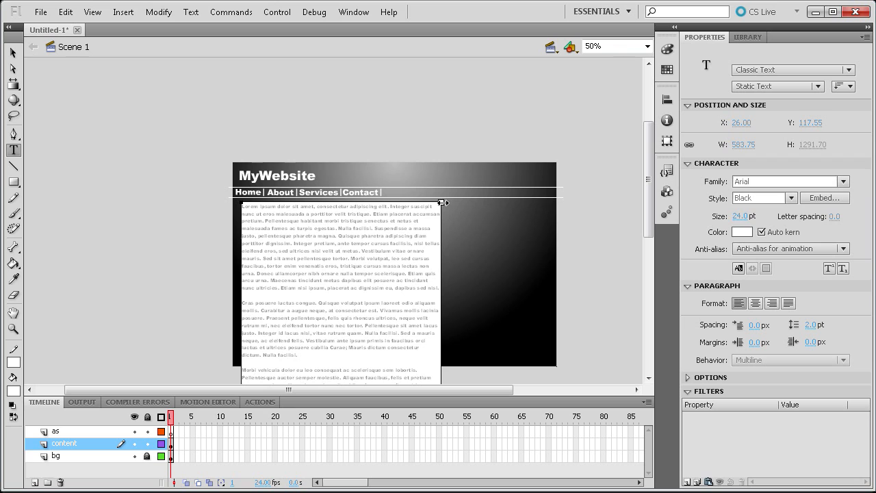
{"action": "left_click_drag", "start_coordinate": [445, 202], "coordinate": [445, 203]}
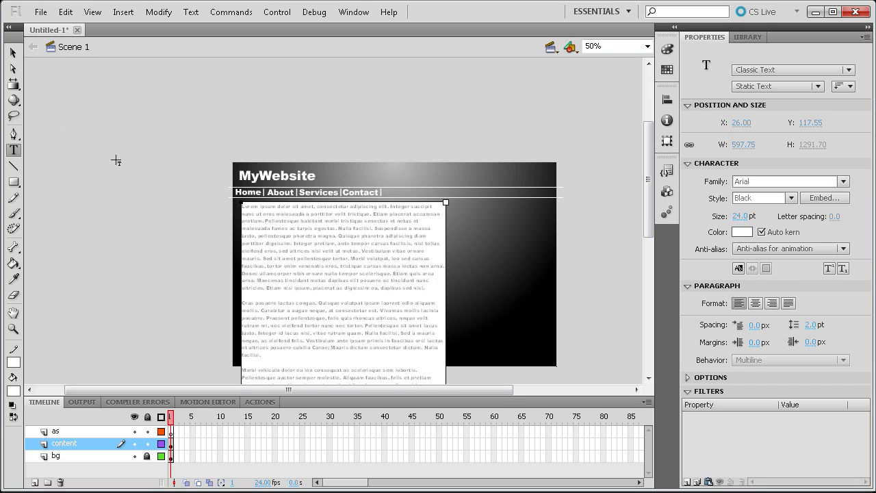
- Delete the last two paragraphs of the Lorem Ipsum text block
{"action": "scroll", "coordinate": [285, 338], "scroll_direction": "down", "scroll_amount": 10}
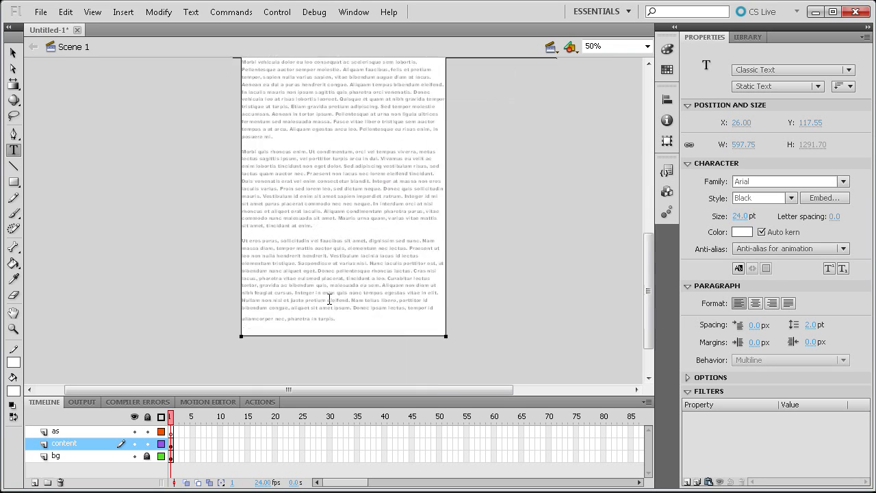
{"action": "left_click_drag", "start_coordinate": [274, 269], "coordinate": [212, 15]}
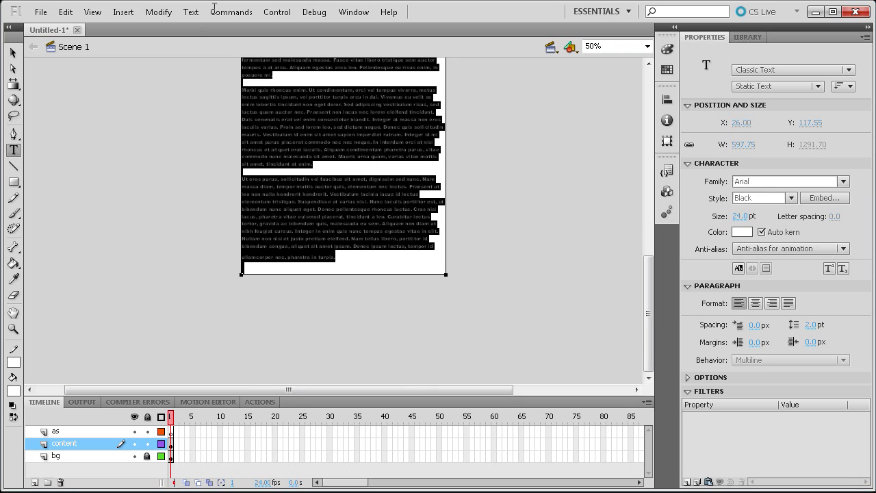
{"action": "left_click_drag", "start_coordinate": [242, 60], "coordinate": [243, 81]}
{"action": "key", "text": "BackSpace"}
- Delete the third Lorem Ipsum paragraph and the blank lines after the second so the text fits the page
{"action": "scroll", "coordinate": [290, 120], "scroll_direction": "up", "scroll_amount": 5}
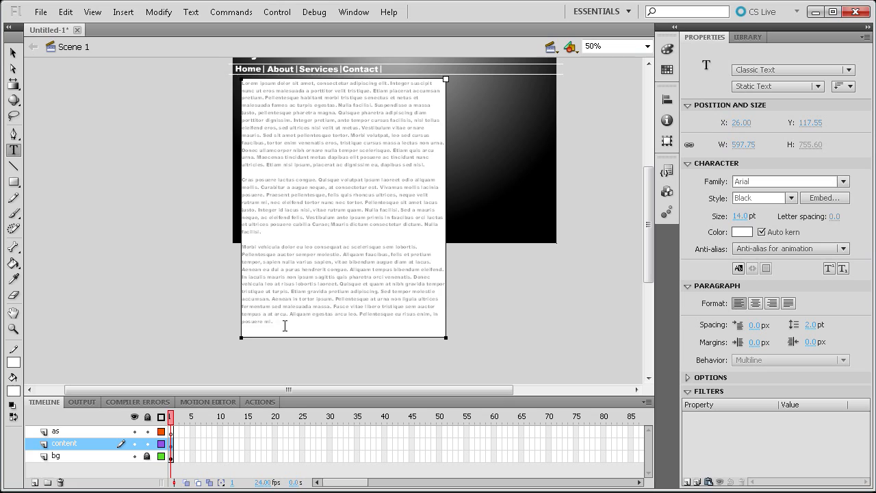
{"action": "left_click_drag", "start_coordinate": [285, 325], "coordinate": [223, 249]}
{"action": "key", "text": "BackSpace"}
{"action": "key", "text": "BackSpace"}
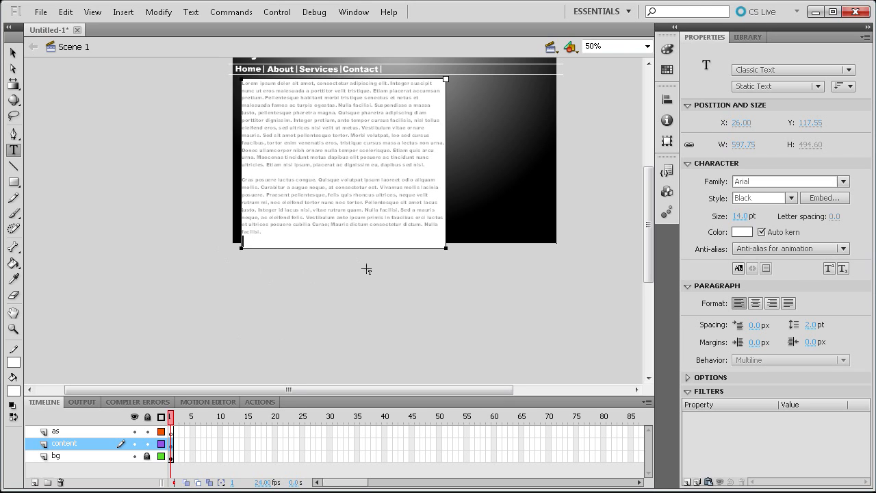
{"action": "key", "text": "BackSpace"}
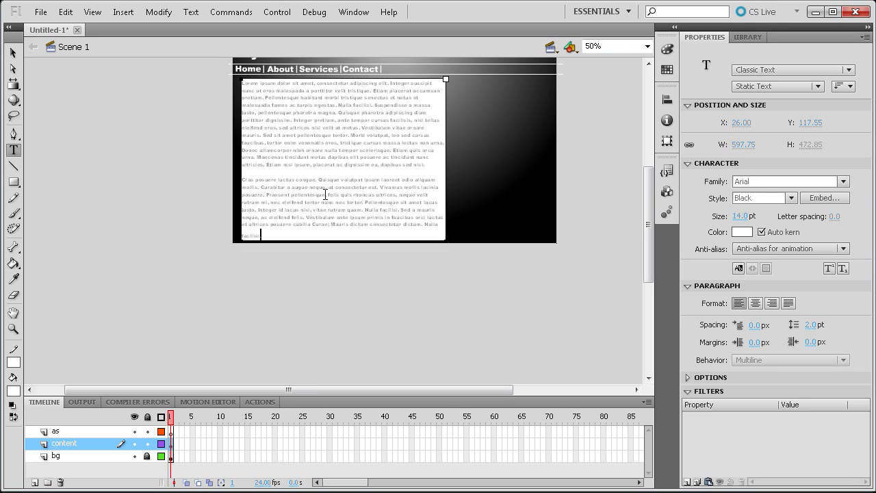
- Nudge the Lorem Ipsum text block 2 px to the left, to X 24
{"action": "scroll", "coordinate": [322, 183], "scroll_direction": "up", "scroll_amount": 3}
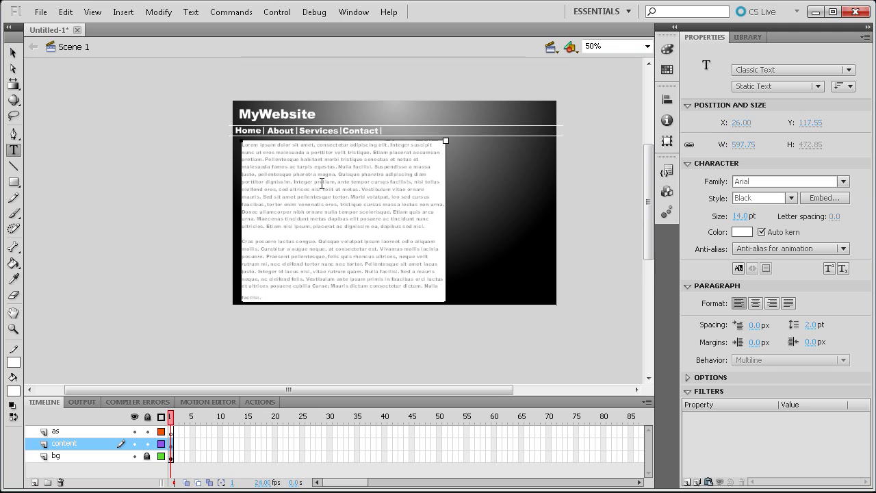
{"action": "left_click", "coordinate": [12, 53]}
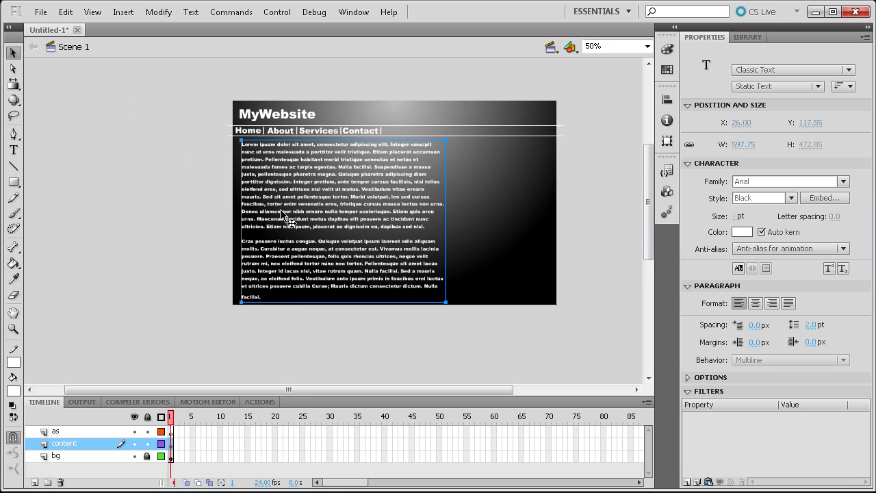
{"action": "key", "text": "Left"}
{"action": "key", "text": "Left"}
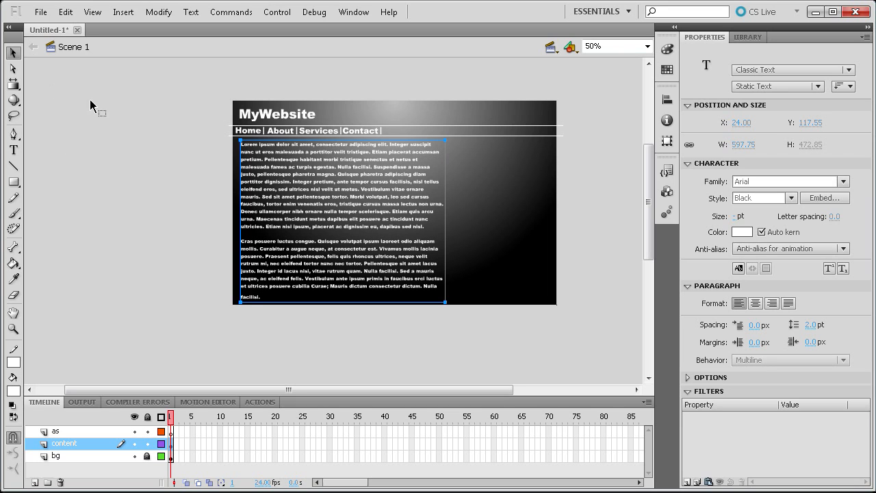
- Import the green and red bulb photos, dreamstimefree_349033 and dreamstimefree_349138, from the Stock Photos folder into the library
{"action": "left_click", "coordinate": [41, 12]}
{"action": "mouse_move", "coordinate": [113, 220]}
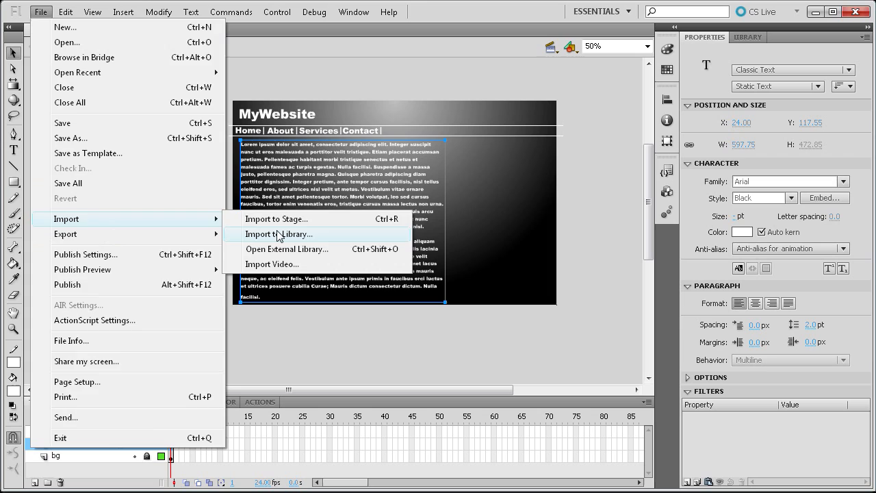
{"action": "left_click", "coordinate": [280, 234]}
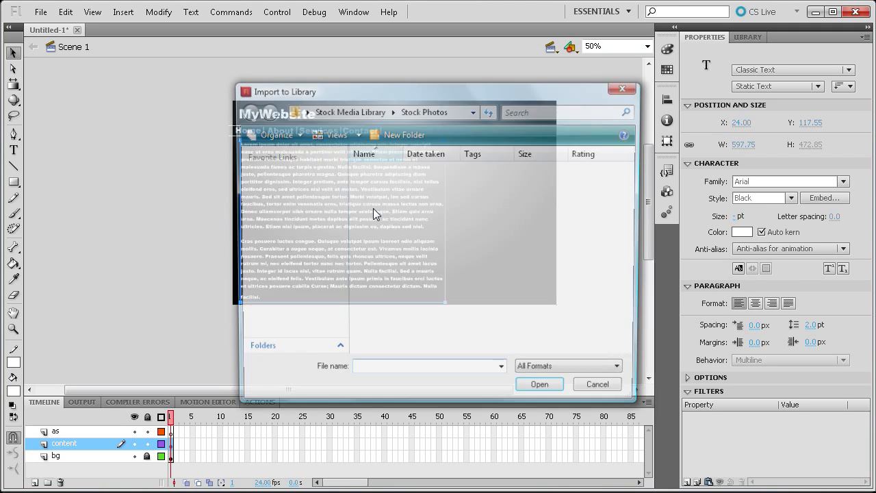
{"action": "left_click", "coordinate": [502, 258]}
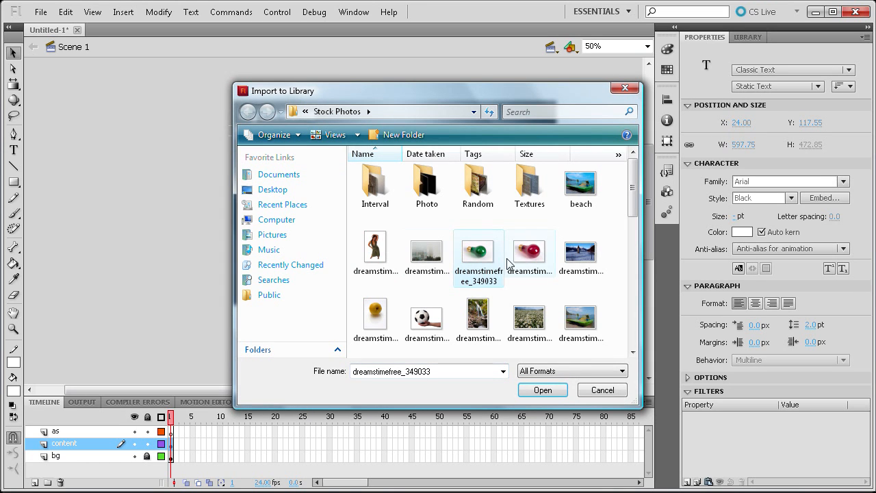
{"action": "left_click", "coordinate": [519, 260], "text": "ctrl"}
{"action": "left_click", "coordinate": [544, 389]}
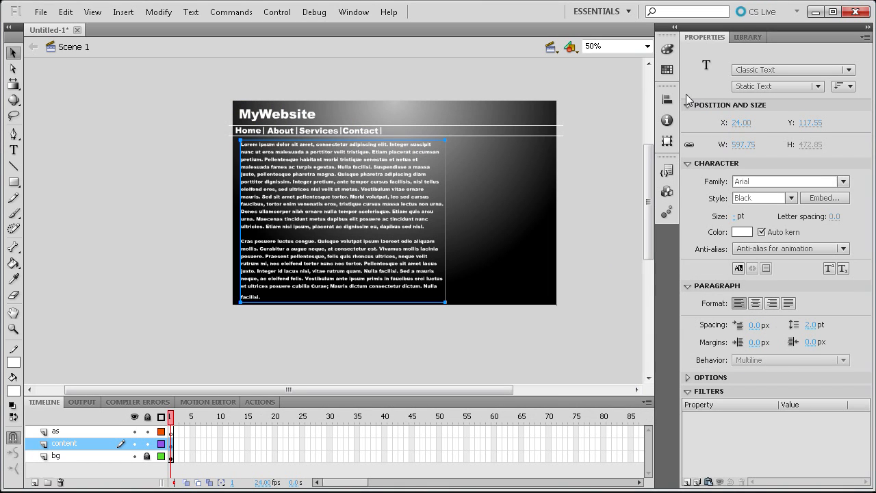
- Place the green bulb image dreamstimefree_349033.jpg from the library onto the stage in the content layer
{"action": "left_click", "coordinate": [753, 37]}
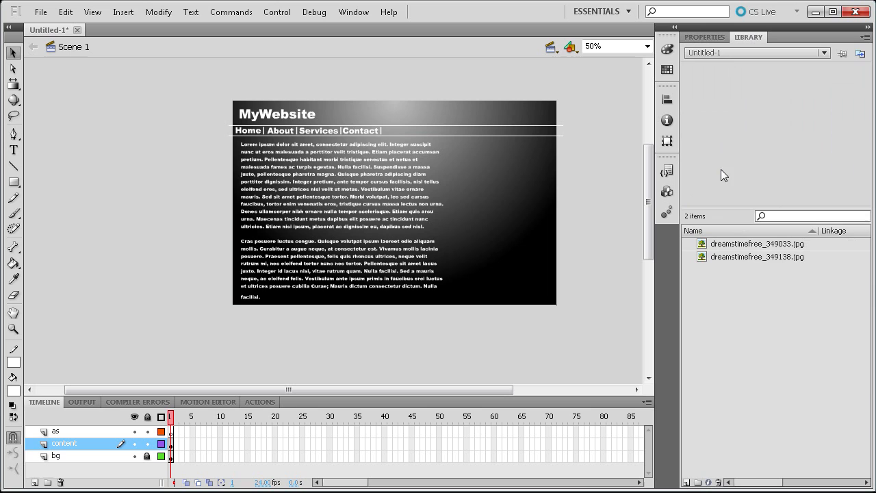
{"action": "left_click", "coordinate": [734, 248]}
{"action": "left_click_drag", "start_coordinate": [733, 249], "coordinate": [643, 237]}
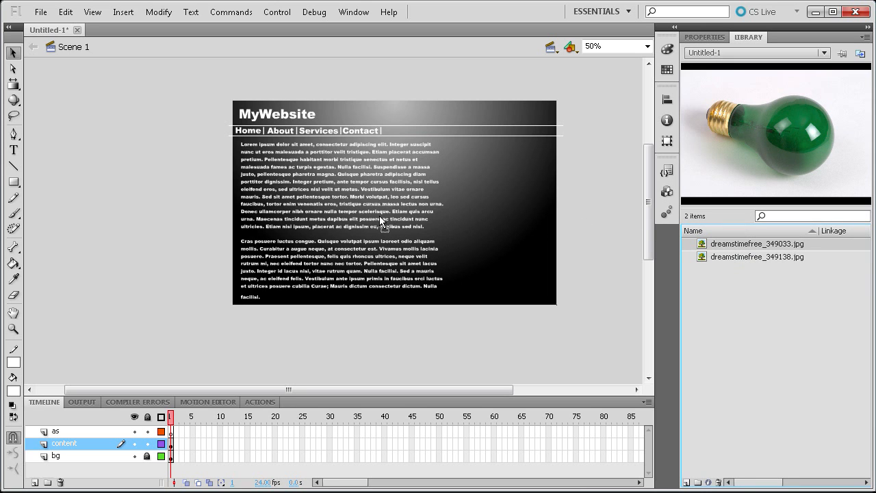
{"action": "left_click_drag", "start_coordinate": [378, 216], "coordinate": [375, 219]}
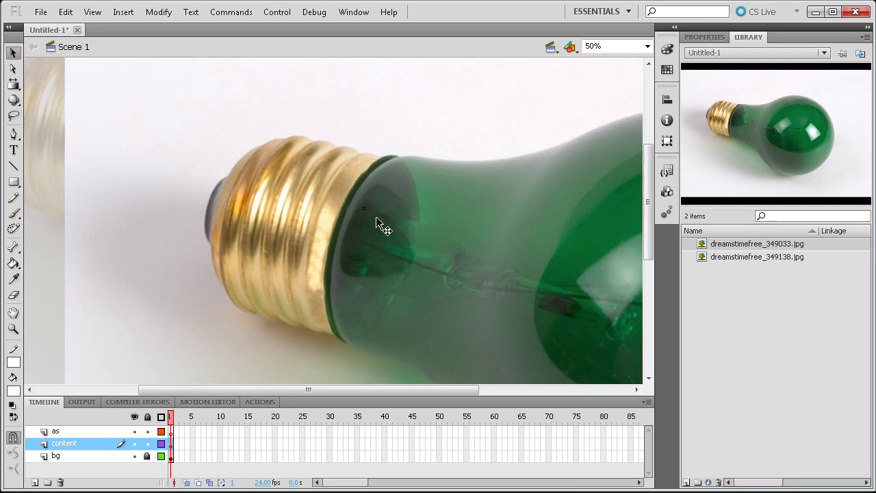
- Scale the green bulb image to about 279 × 186 px with Free Transform and place it beside the first Lorem Ipsum paragraph
{"action": "left_click", "coordinate": [17, 83]}
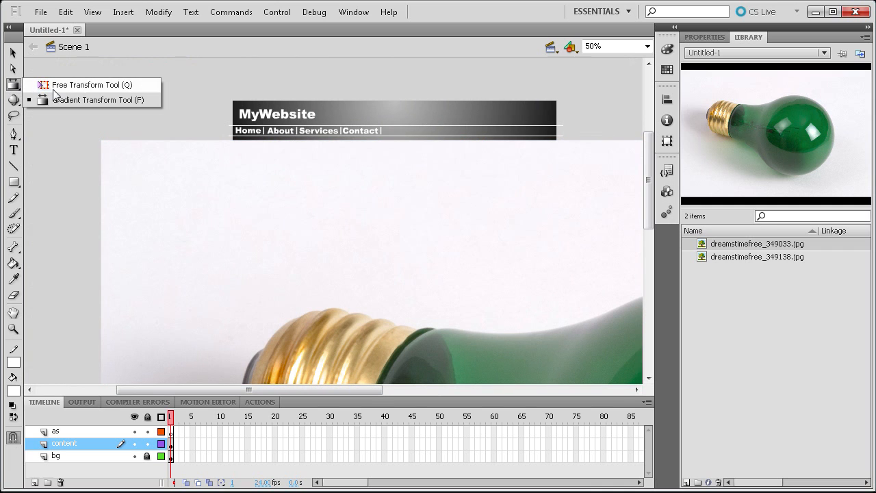
{"action": "left_click", "coordinate": [56, 86]}
{"action": "left_click_drag", "start_coordinate": [100, 139], "coordinate": [399, 317]}
{"action": "left_click_drag", "start_coordinate": [473, 363], "coordinate": [200, 92]}
{"action": "left_click_drag", "start_coordinate": [127, 67], "coordinate": [278, 182]}
{"action": "left_click_drag", "start_coordinate": [338, 230], "coordinate": [484, 189]}
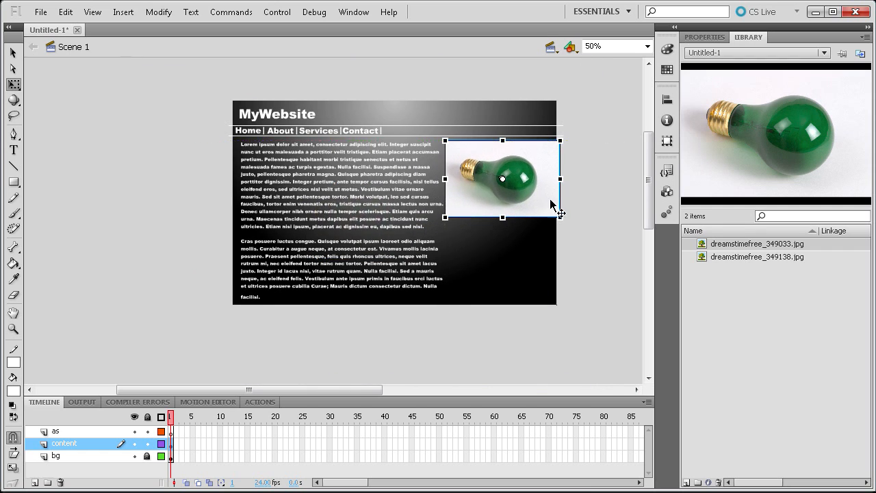
{"action": "left_click_drag", "start_coordinate": [560, 219], "coordinate": [517, 184]}
{"action": "left_click", "coordinate": [577, 204]}
{"action": "left_click", "coordinate": [483, 171]}
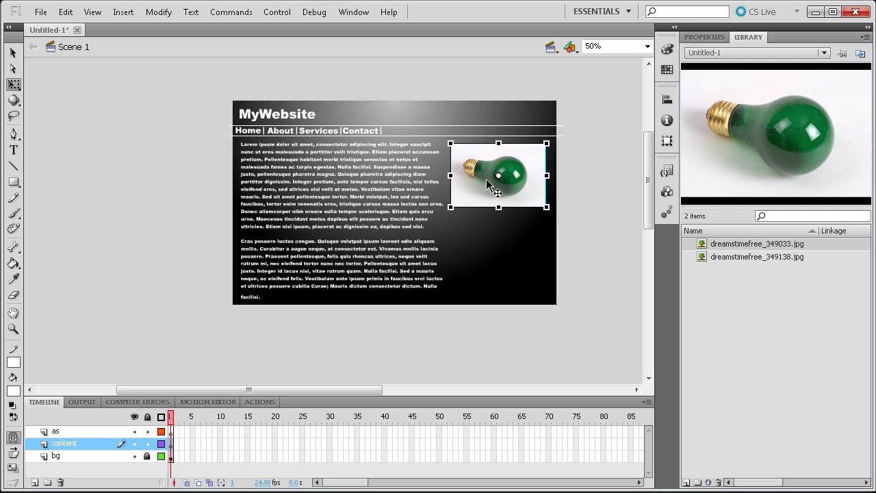
- Place dreamstimefree_349138.jpg from the library on the stage and match the green bulb image's width by setting it to 279.1 px, keeping proportions
{"action": "left_click", "coordinate": [709, 38]}
{"action": "left_click", "coordinate": [742, 156]}
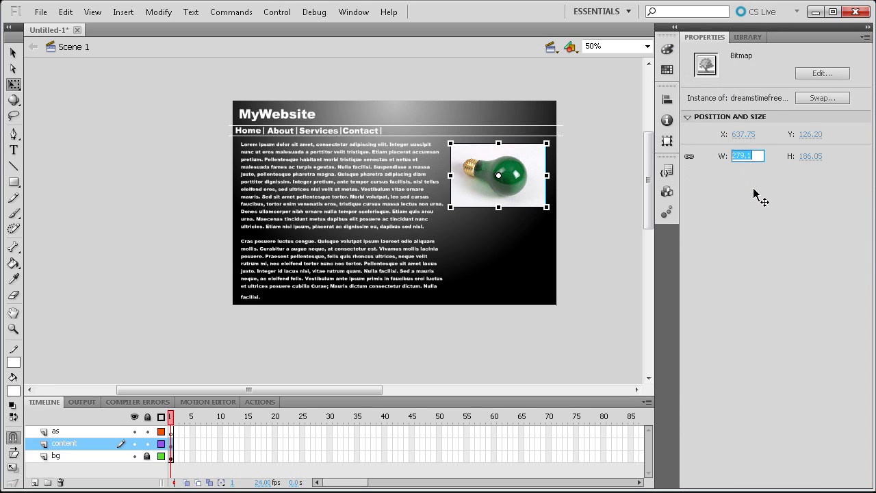
{"action": "left_click", "coordinate": [749, 37]}
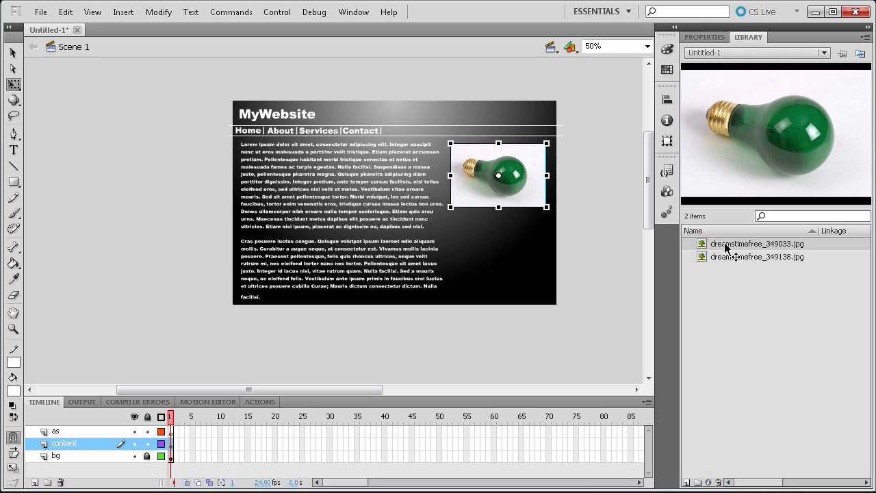
{"action": "left_click", "coordinate": [738, 257]}
{"action": "left_click", "coordinate": [741, 245]}
{"action": "left_click", "coordinate": [743, 260]}
{"action": "left_click_drag", "start_coordinate": [743, 260], "coordinate": [365, 224]}
{"action": "left_click", "coordinate": [705, 37]}
{"action": "left_click", "coordinate": [733, 156]}
{"action": "type", "text": "279.1"}
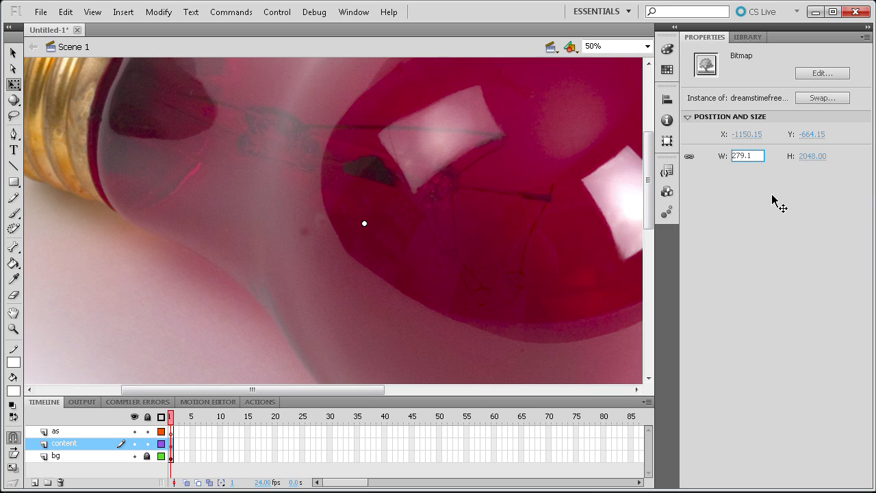
{"action": "key", "text": "Return"}
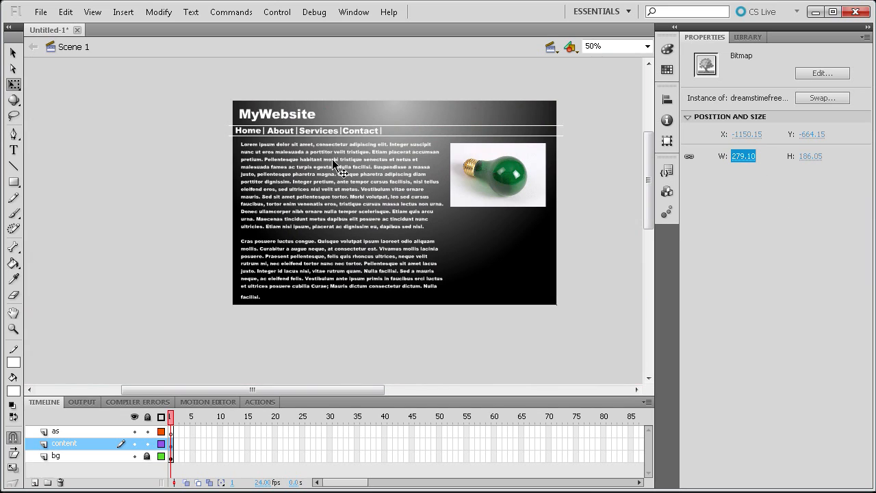
- Position the red bulb image directly below the green bulb image, aligned with it at X 637.75
{"action": "left_click", "coordinate": [646, 46]}
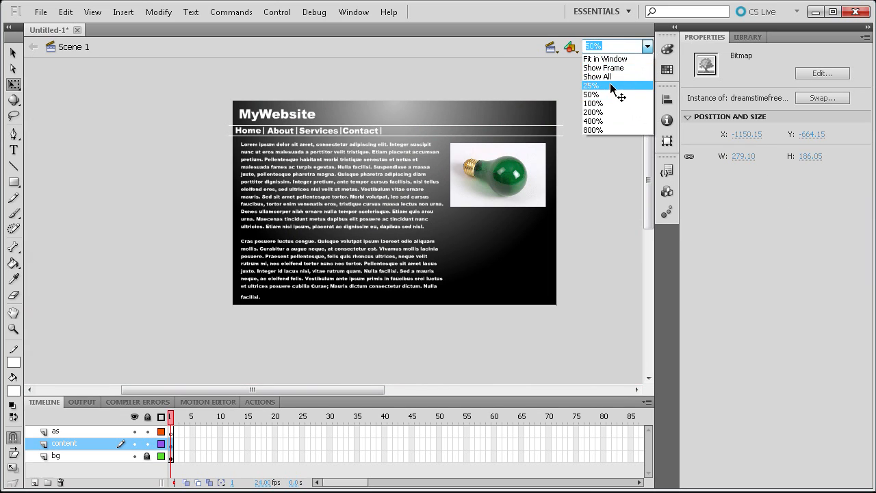
{"action": "left_click", "coordinate": [605, 96]}
{"action": "left_click_drag", "start_coordinate": [69, 75], "coordinate": [373, 248]}
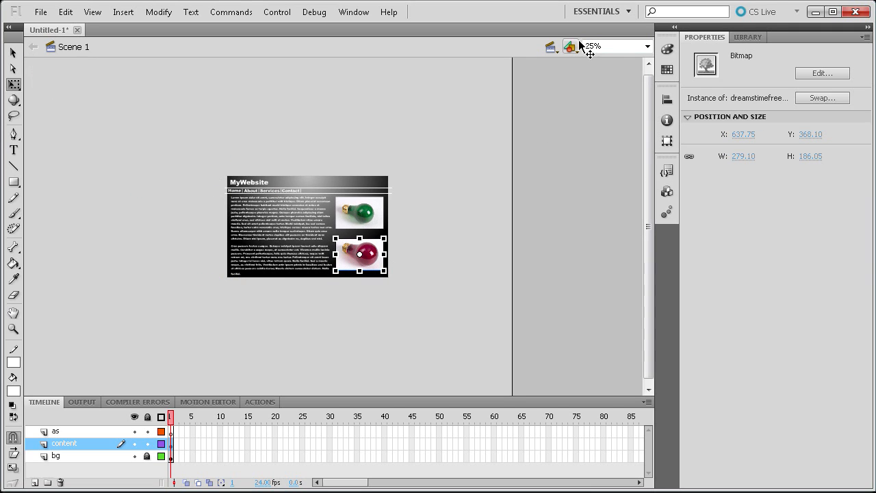
{"action": "left_click", "coordinate": [647, 47]}
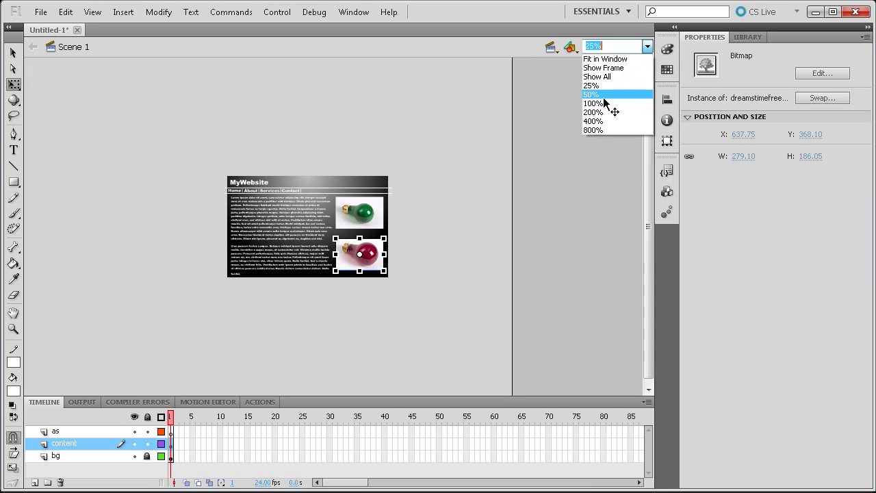
{"action": "left_click", "coordinate": [606, 94]}
{"action": "left_click_drag", "start_coordinate": [306, 221], "coordinate": [309, 214]}
{"action": "left_click", "coordinate": [449, 197]}
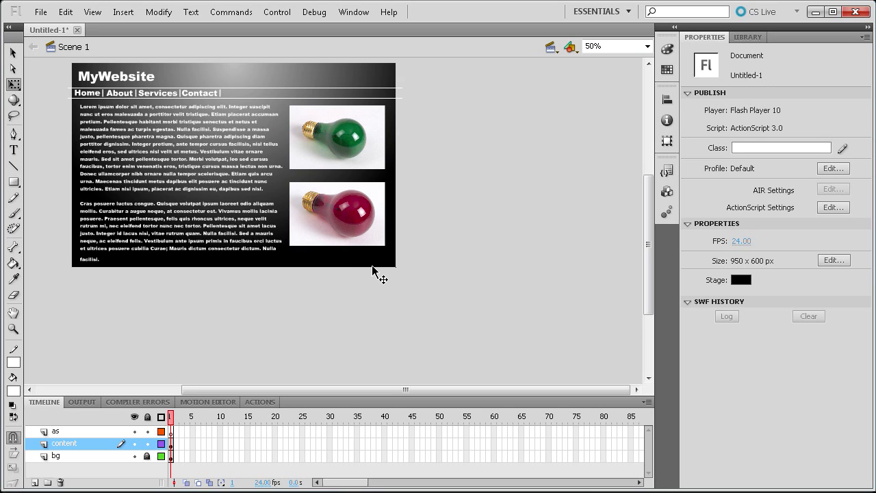
- Examine the MyWebsite title and the Home, About, Services and Contact menu texts one by one at 100% zoom
{"action": "left_click", "coordinate": [111, 78]}
{"action": "left_click", "coordinate": [102, 94]}
{"action": "left_click", "coordinate": [121, 97]}
{"action": "left_click", "coordinate": [418, 115]}
{"action": "left_click", "coordinate": [647, 47]}
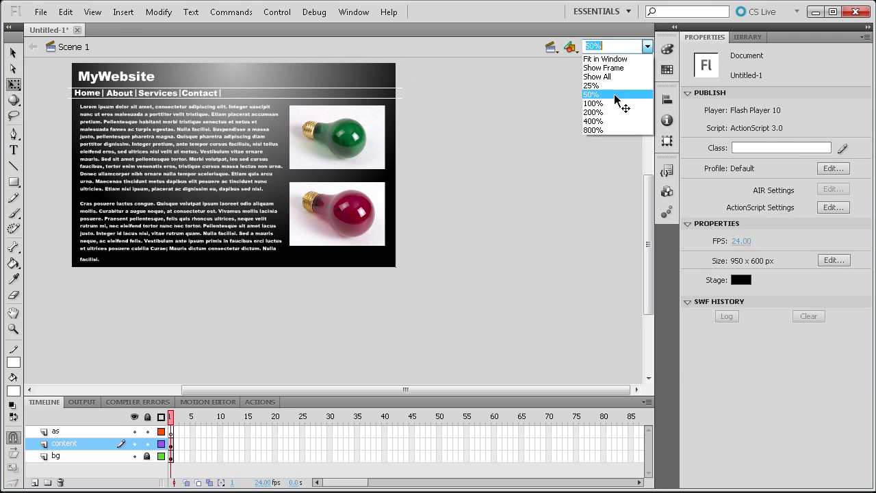
{"action": "left_click", "coordinate": [614, 103]}
{"action": "scroll", "coordinate": [173, 129], "scroll_direction": "up", "scroll_amount": 2}
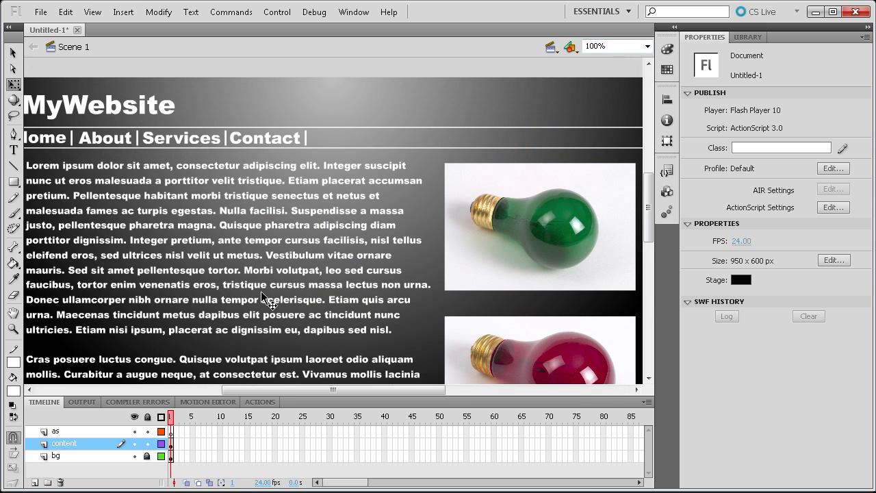
{"action": "left_click_drag", "start_coordinate": [322, 389], "coordinate": [299, 390]}
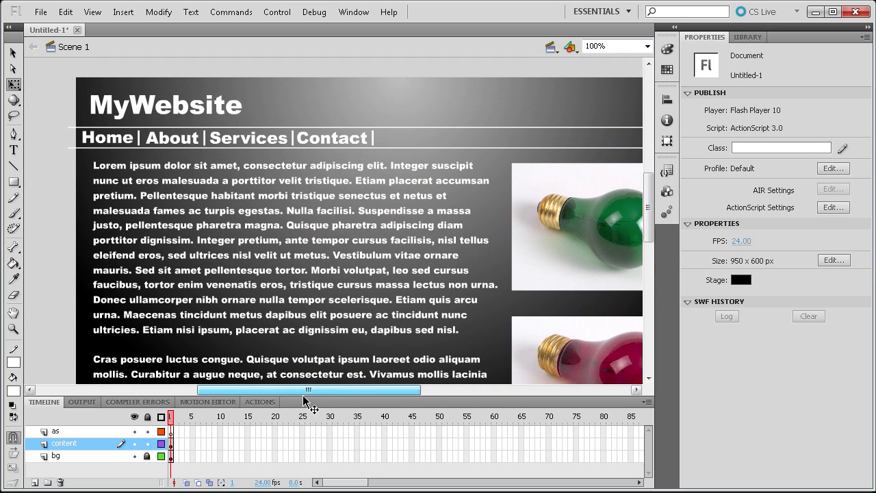
{"action": "left_click", "coordinate": [108, 147]}
{"action": "left_click", "coordinate": [182, 141]}
{"action": "left_click", "coordinate": [238, 141]}
{"action": "left_click", "coordinate": [322, 141]}
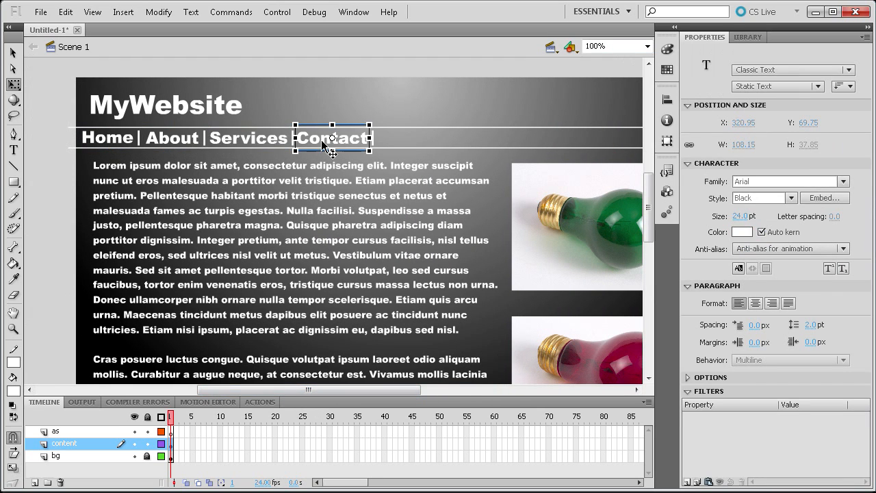
{"action": "left_click", "coordinate": [124, 140]}
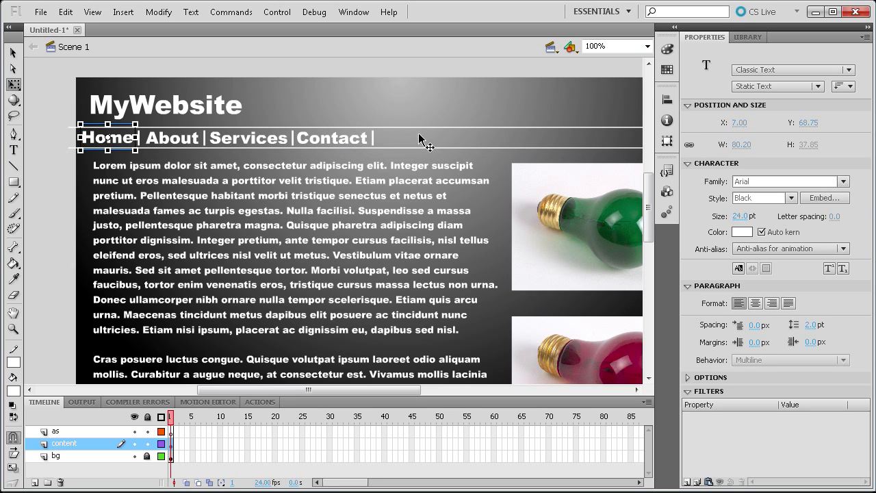
{"action": "left_click", "coordinate": [179, 137]}
{"action": "left_click", "coordinate": [112, 137]}
{"action": "left_click", "coordinate": [171, 141]}
{"action": "left_click", "coordinate": [102, 139]}
{"action": "left_click", "coordinate": [226, 139]}
{"action": "left_click", "coordinate": [351, 140]}
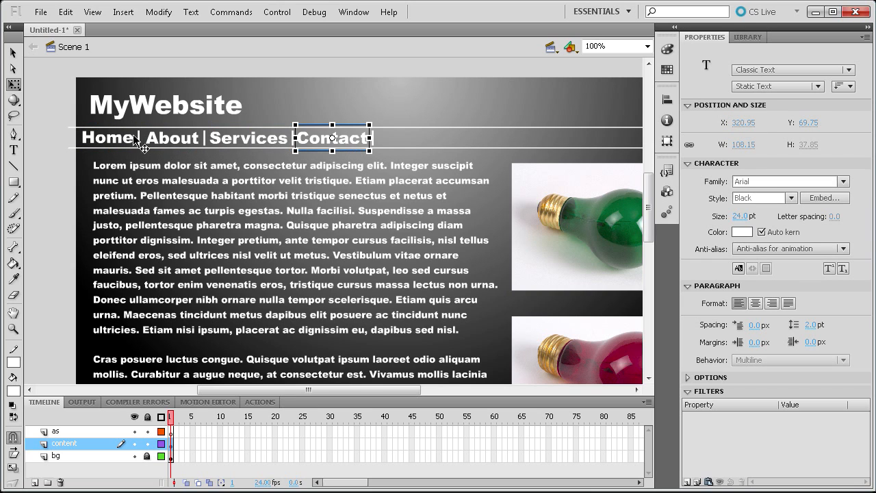
- Convert the Home menu text to a symbol of type Button named "home"
{"action": "left_click", "coordinate": [106, 137]}
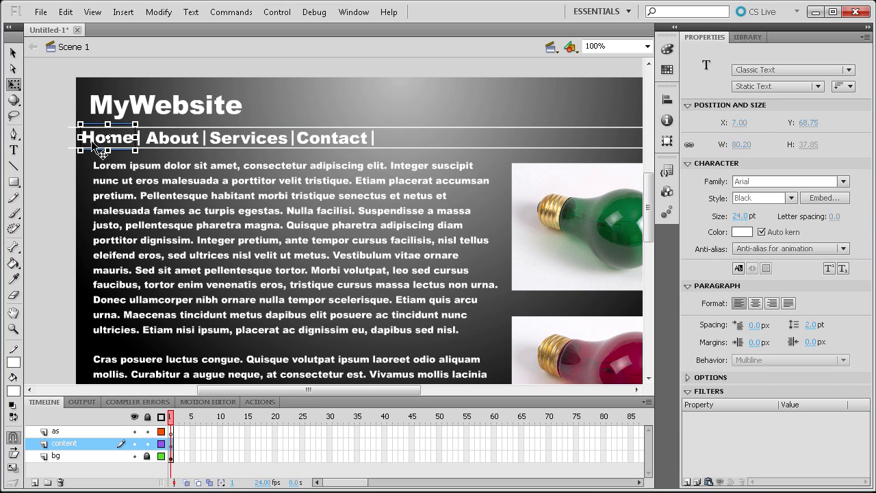
{"action": "key", "text": "F8"}
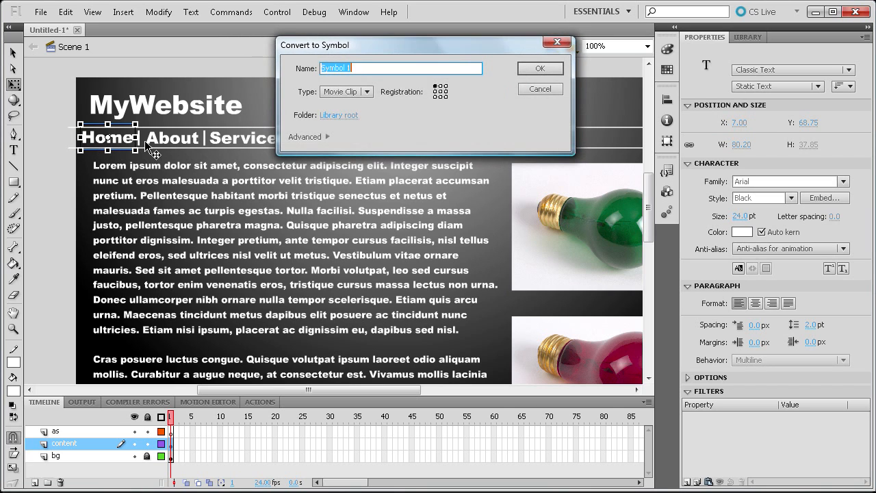
{"action": "left_click", "coordinate": [345, 91]}
{"action": "left_click", "coordinate": [347, 123]}
{"action": "double_click", "coordinate": [353, 69]}
{"action": "type", "text": "h"}
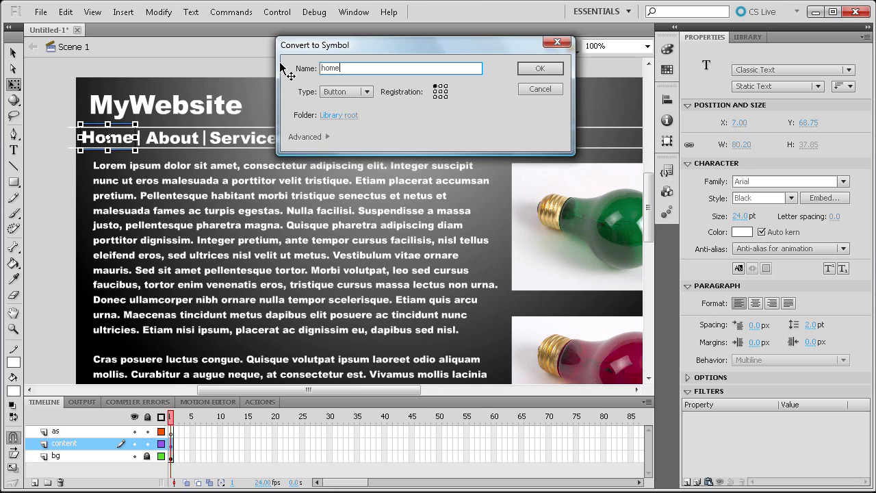
{"action": "type", "text": "ome"}
{"action": "key", "text": "Return"}
- Convert the About menu text to a Button symbol named "about"
{"action": "left_click", "coordinate": [179, 141]}
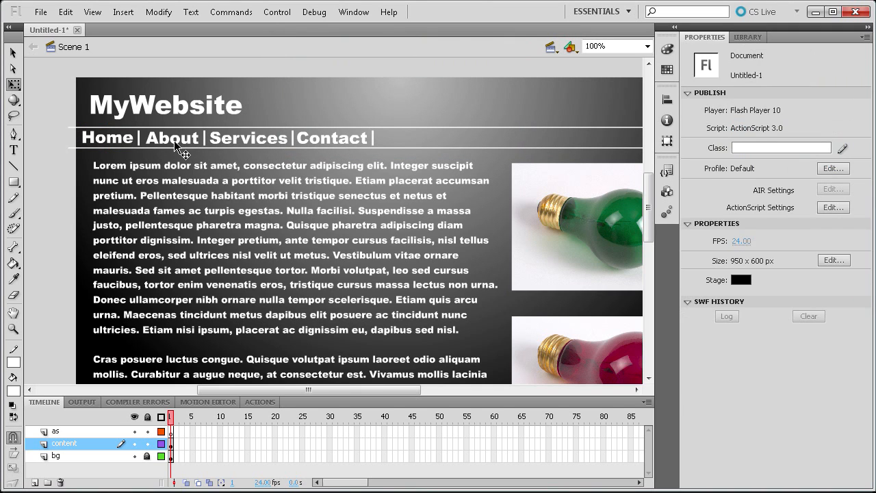
{"action": "left_click", "coordinate": [178, 145]}
{"action": "key", "text": "F8"}
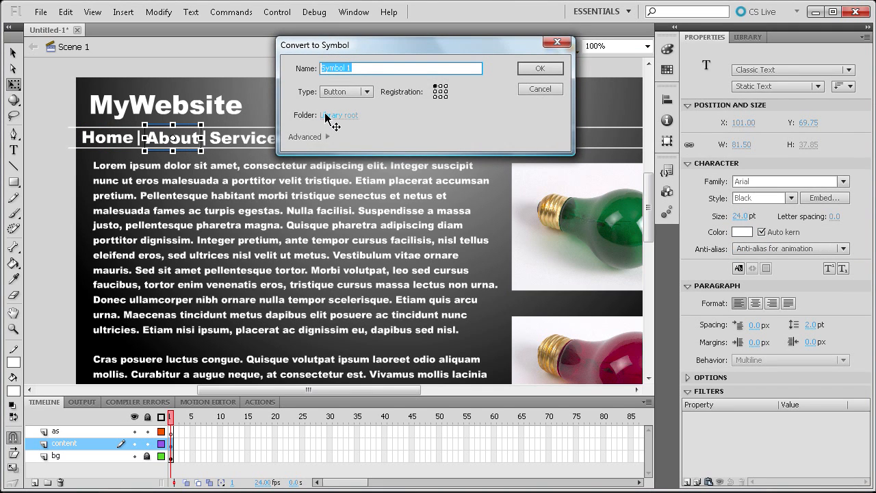
{"action": "type", "text": "about"}
{"action": "key", "text": "Return"}
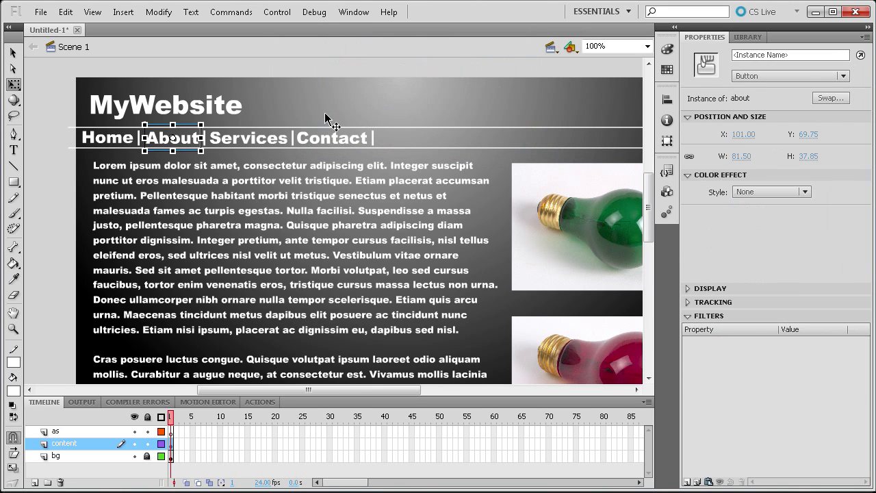
- Convert the Services menu text to a Button symbol named "services"
{"action": "left_click", "coordinate": [262, 144]}
{"action": "key", "text": "F8"}
{"action": "type", "text": "services"}
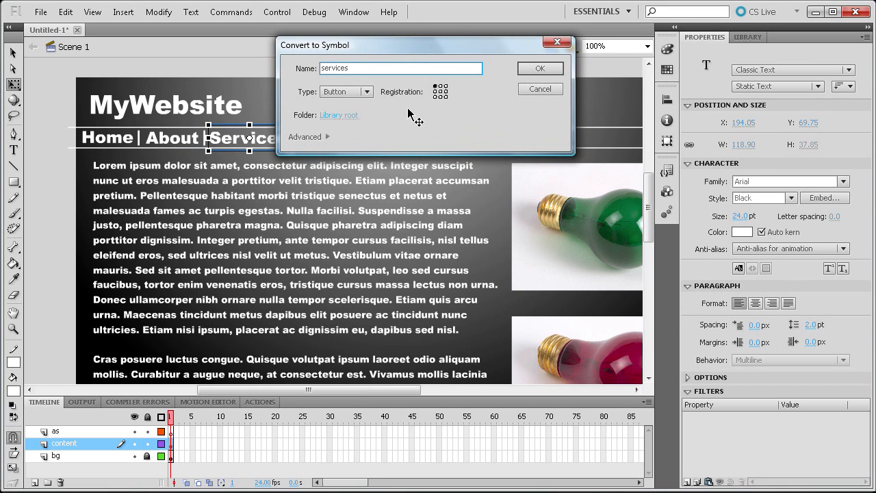
{"action": "left_click", "coordinate": [555, 68]}
- Convert the Contact menu text to a Button symbol named "contact" and select the Home button
{"action": "left_click", "coordinate": [338, 141]}
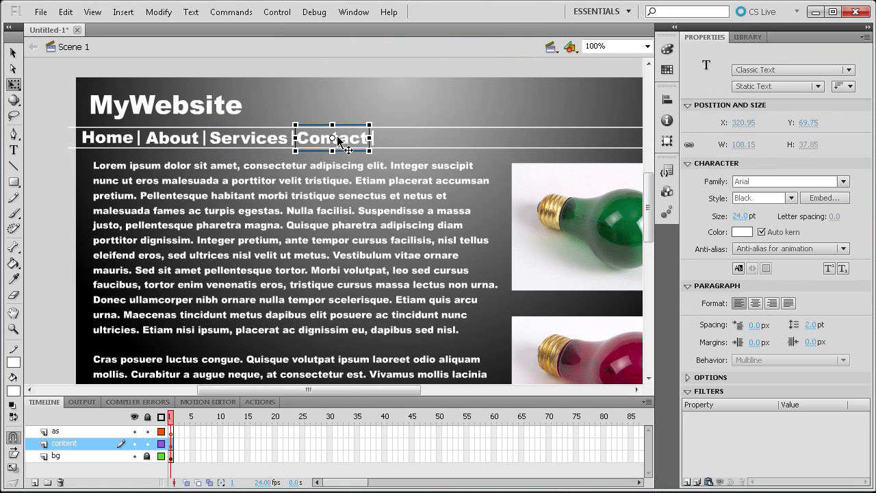
{"action": "key", "text": "F8"}
{"action": "type", "text": "contact"}
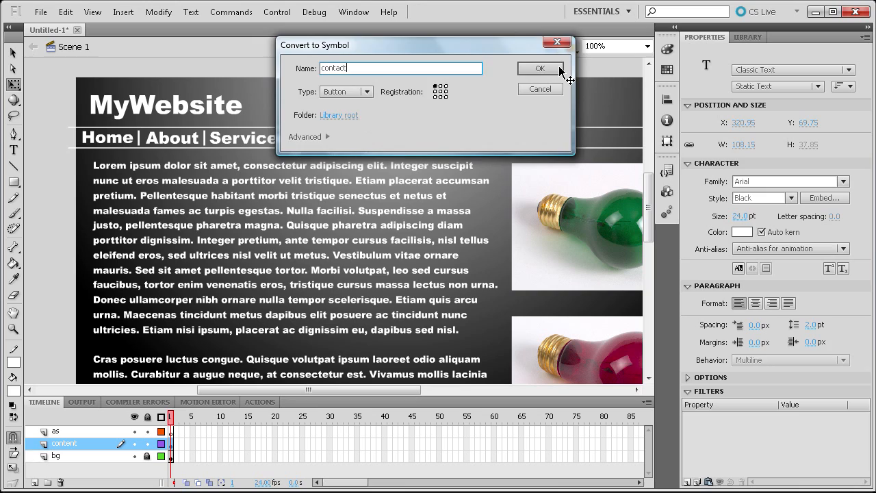
{"action": "left_click", "coordinate": [539, 68]}
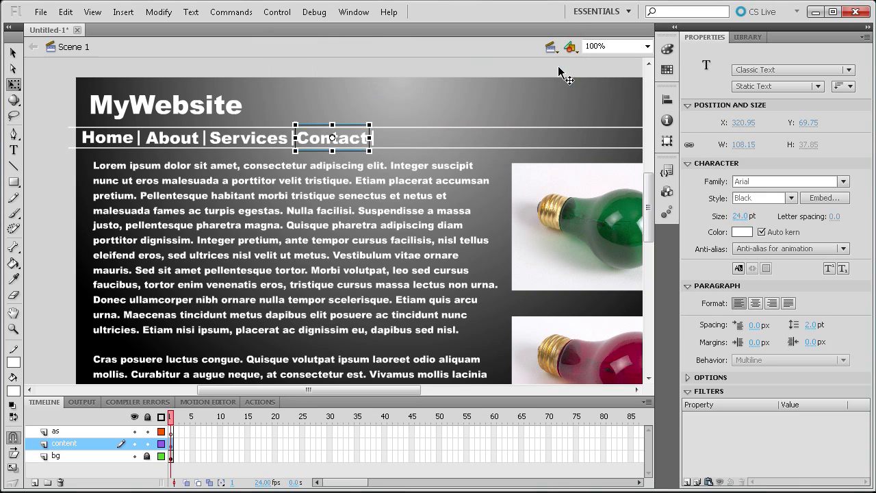
{"action": "left_click", "coordinate": [124, 137]}
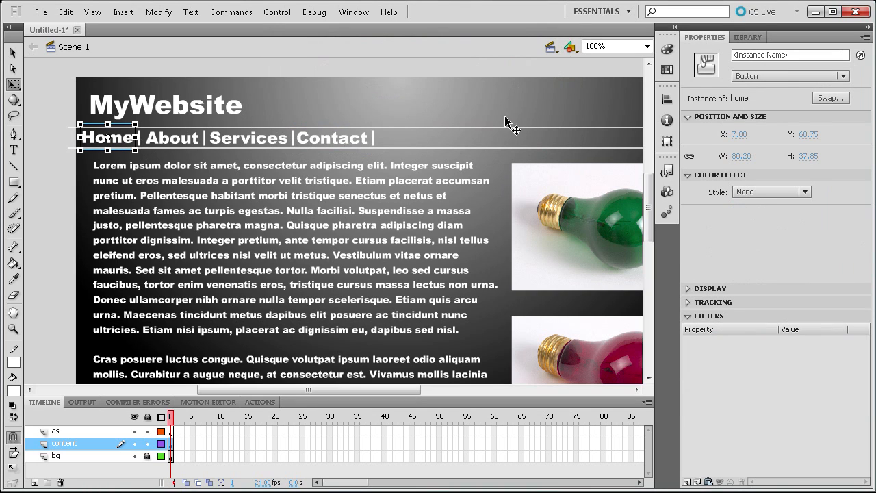
- Give the Home button the instance name home_btn
{"action": "left_click", "coordinate": [800, 55]}
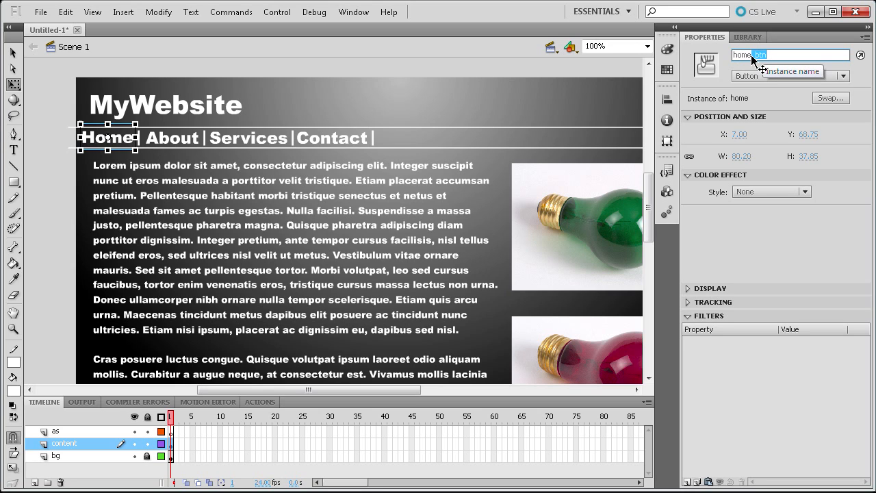
{"action": "left_click_drag", "start_coordinate": [750, 55], "coordinate": [731, 54]}
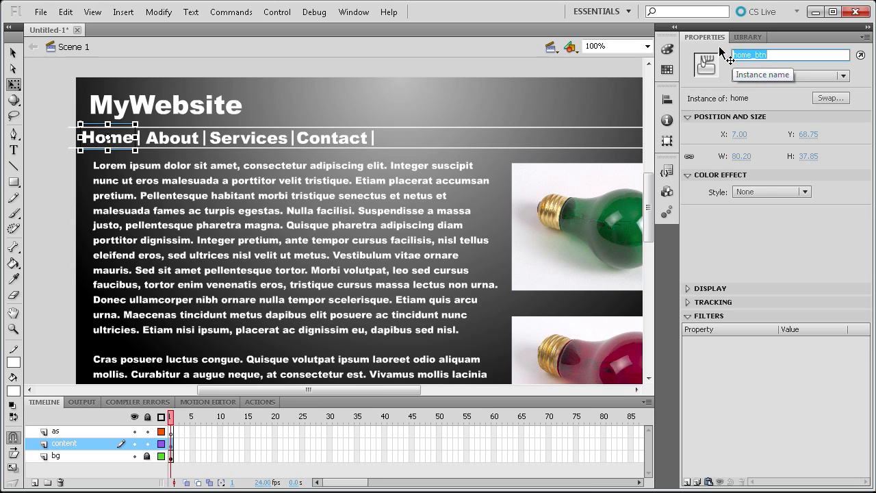
{"action": "left_click_drag", "start_coordinate": [767, 54], "coordinate": [716, 54]}
{"action": "left_click", "coordinate": [771, 59]}
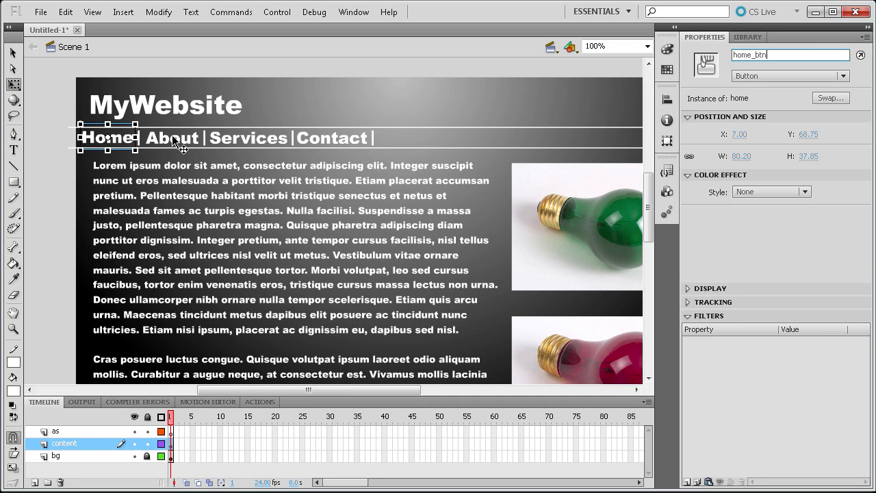
{"action": "left_click", "coordinate": [808, 55]}
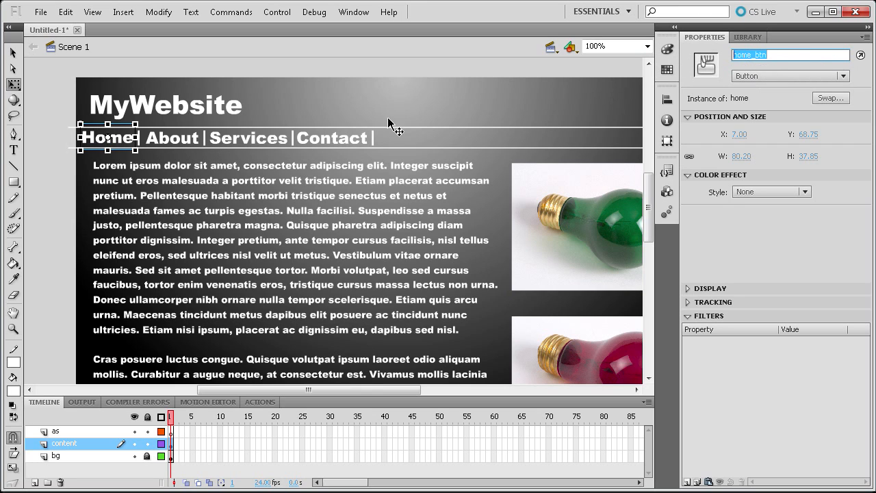
- Give the About button the instance name about_btn
{"action": "left_click", "coordinate": [177, 137]}
{"action": "left_click", "coordinate": [765, 56]}
{"action": "type", "text": "about_btn"}
- Name the Services button instance services_btn and the Contact button instance contact_btn
{"action": "left_click", "coordinate": [250, 138]}
{"action": "left_click", "coordinate": [762, 54]}
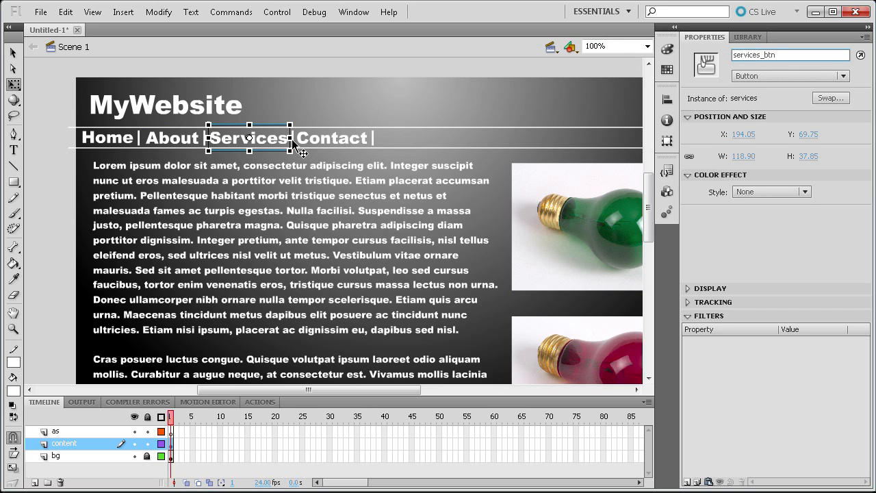
{"action": "left_click", "coordinate": [323, 138]}
{"action": "left_click", "coordinate": [756, 57]}
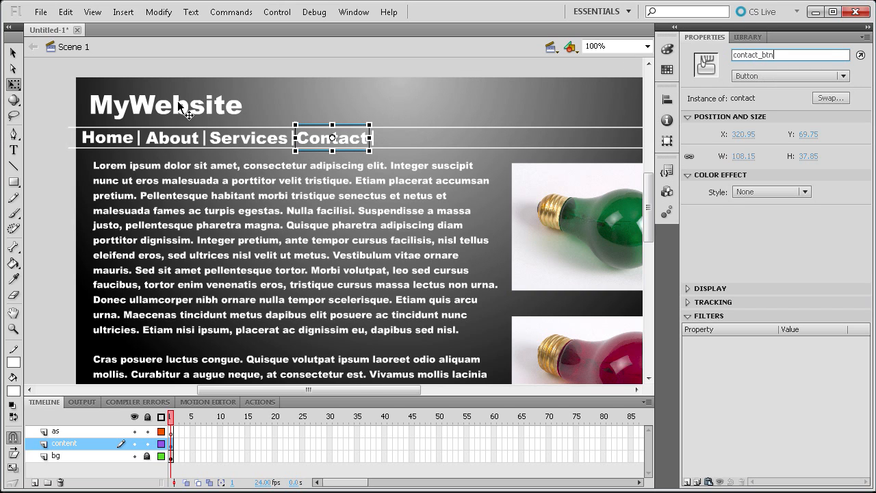
- Convert the MyWebsite title to a Button symbol named "logo" and give it the instance name logo_btn
{"action": "left_click", "coordinate": [112, 98]}
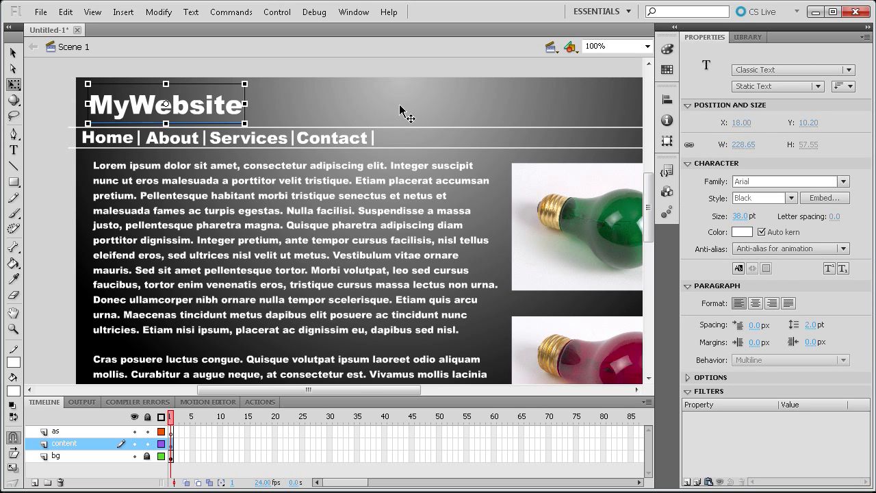
{"action": "key", "text": "F8"}
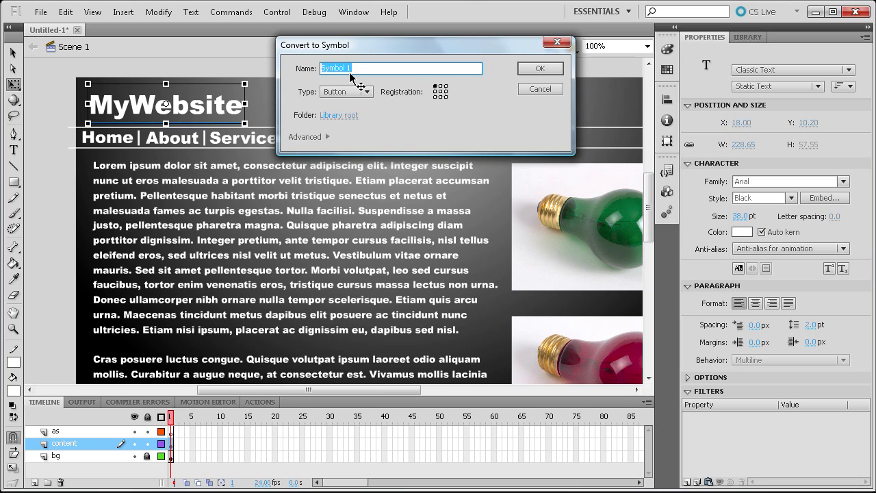
{"action": "key", "text": "BackSpace"}
{"action": "type", "text": "logo"}
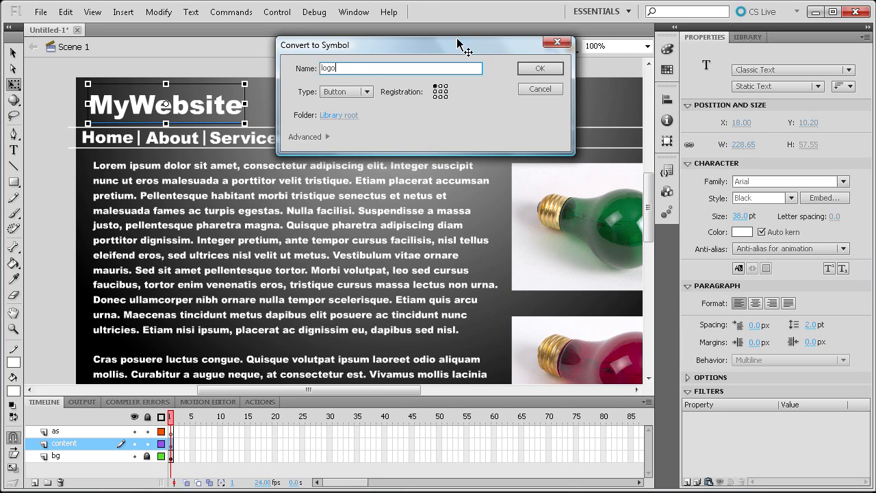
{"action": "left_click", "coordinate": [537, 69]}
{"action": "left_click", "coordinate": [758, 58]}
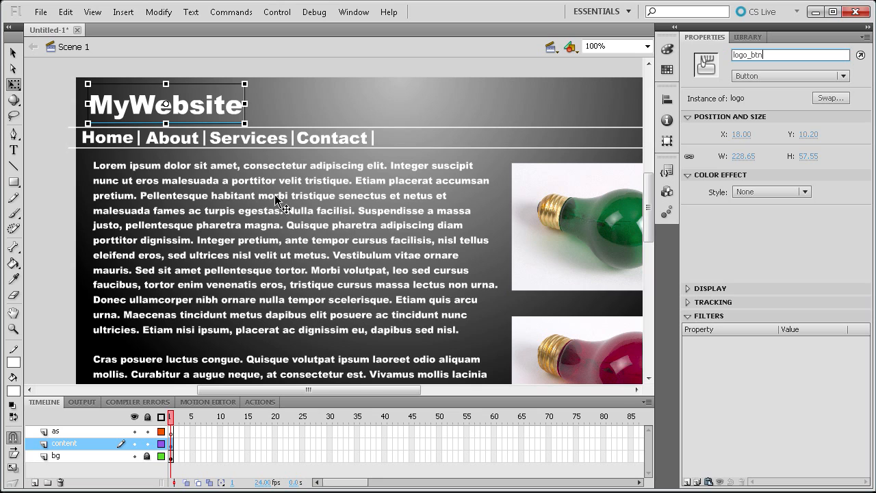
{"action": "left_click", "coordinate": [453, 112]}
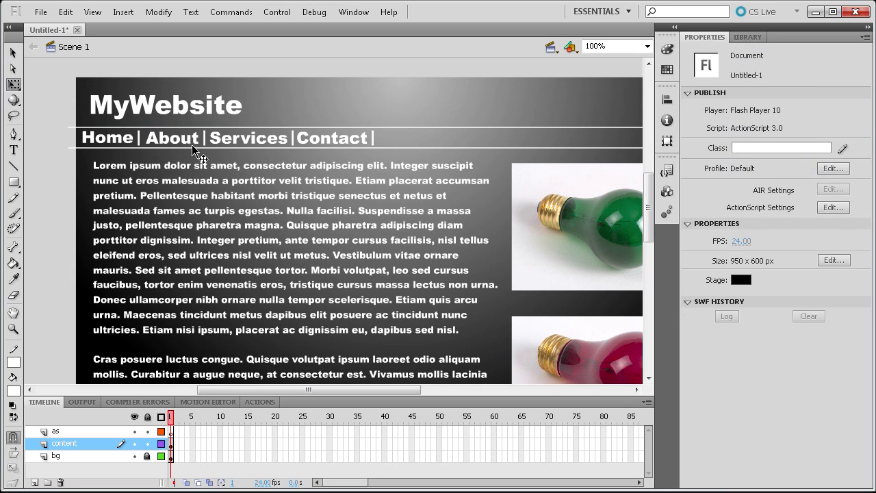
- Cut the MyWebsite title, the menu buttons with their separators and the two horizontal lines from the stage
{"action": "scroll", "coordinate": [303, 130], "scroll_direction": "down", "scroll_amount": 3}
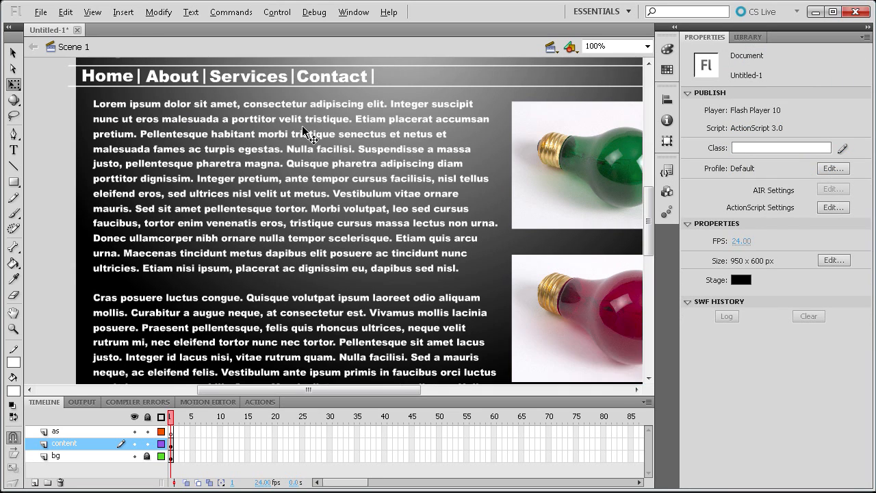
{"action": "scroll", "coordinate": [303, 130], "scroll_direction": "up", "scroll_amount": 3}
{"action": "left_click", "coordinate": [647, 46]}
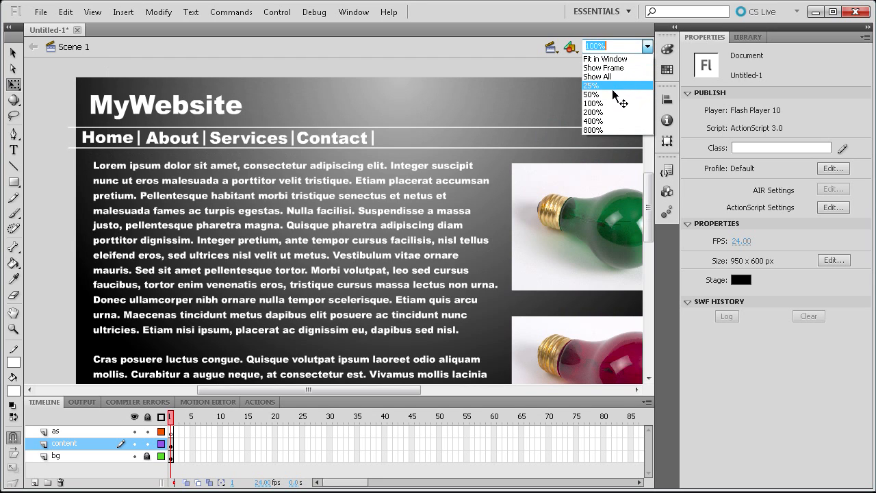
{"action": "left_click", "coordinate": [611, 97]}
{"action": "left_click_drag", "start_coordinate": [163, 97], "coordinate": [584, 189]}
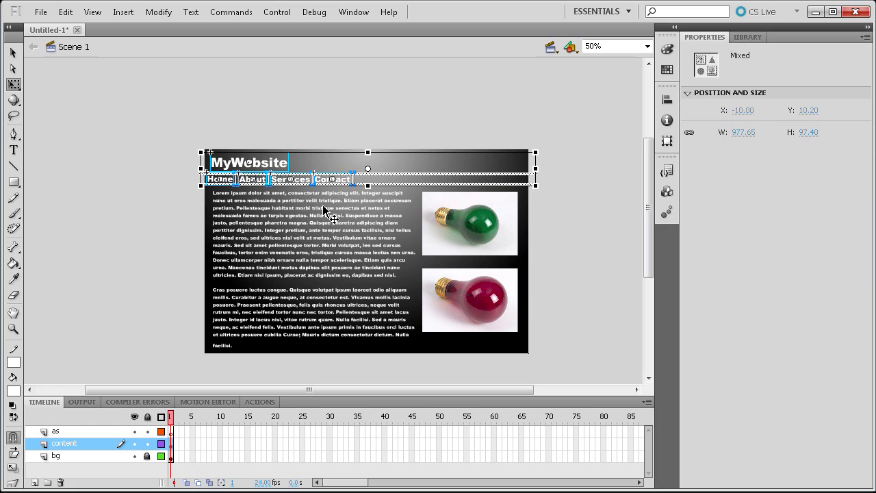
{"action": "key", "text": "Delete"}
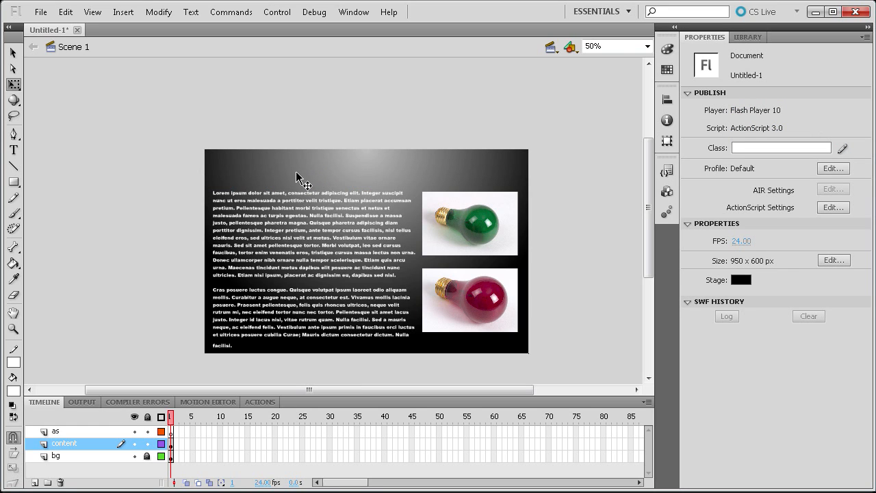
- Create a new Movie Clip symbol named "header"
{"action": "left_click", "coordinate": [124, 12]}
{"action": "left_click", "coordinate": [141, 26]}
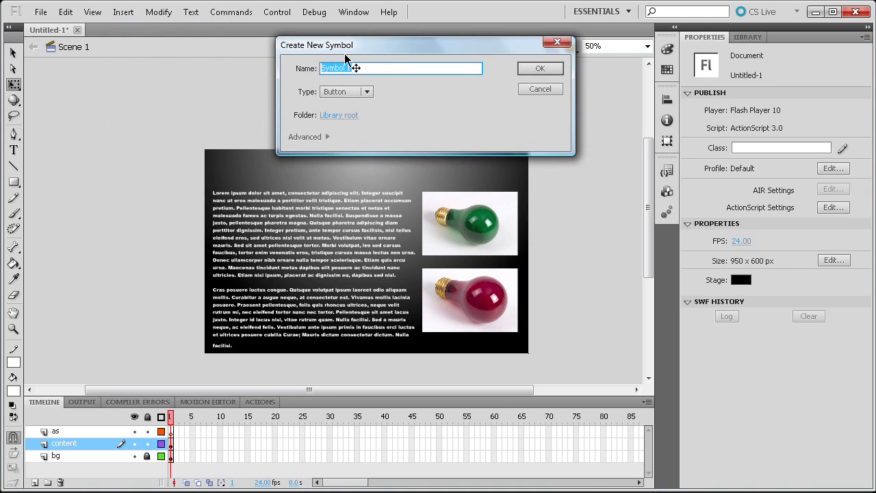
{"action": "left_click", "coordinate": [367, 92]}
{"action": "left_click", "coordinate": [353, 108]}
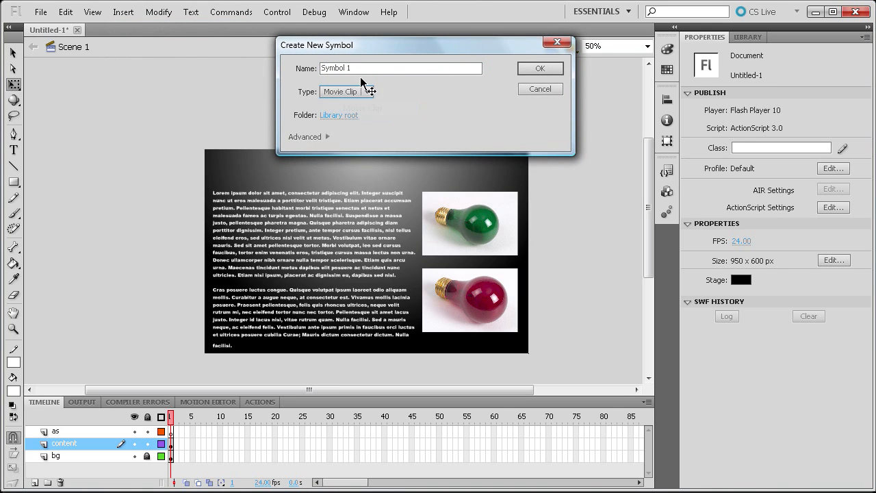
{"action": "left_click_drag", "start_coordinate": [375, 69], "coordinate": [224, 60]}
{"action": "type", "text": "header"}
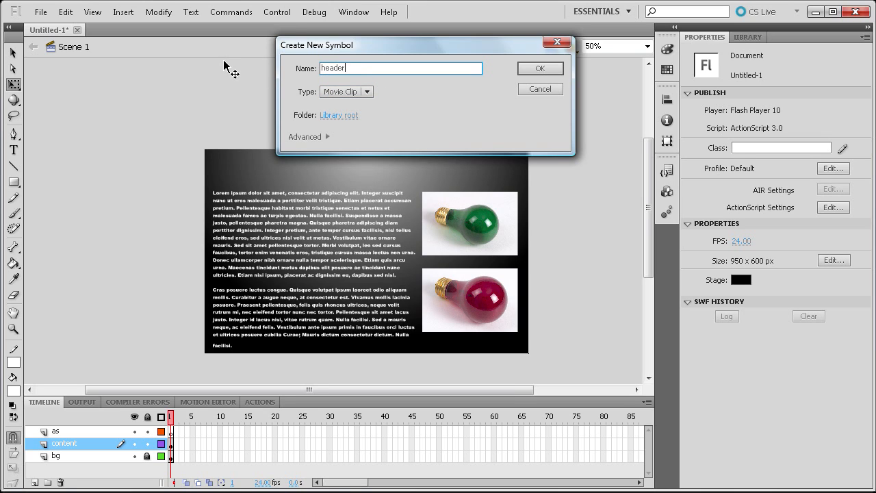
{"action": "left_click", "coordinate": [525, 71]}
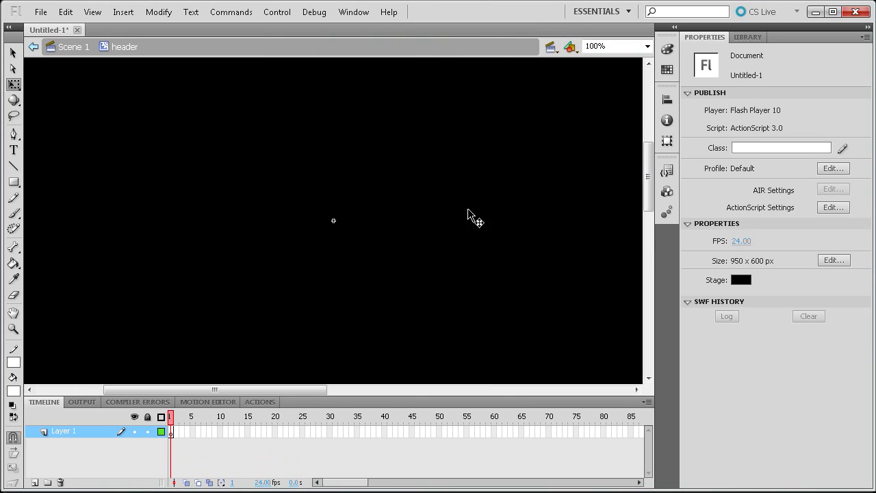
- Paste the cut title and menu in place inside the header symbol and return to Scene 1
{"action": "left_click", "coordinate": [65, 12]}
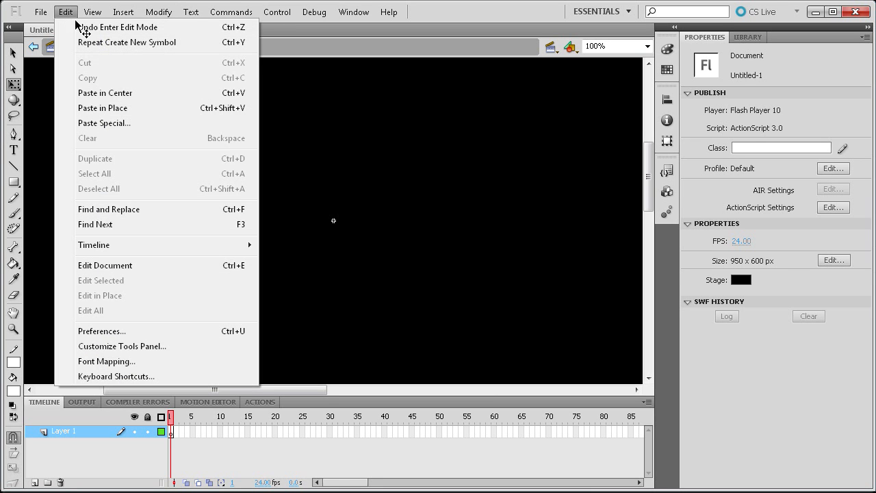
{"action": "left_click", "coordinate": [114, 108]}
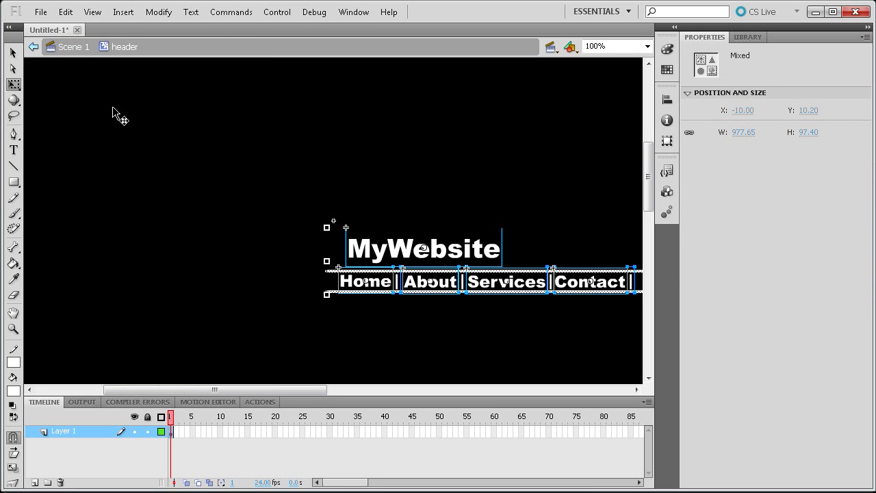
{"action": "left_click_drag", "start_coordinate": [199, 391], "coordinate": [284, 388]}
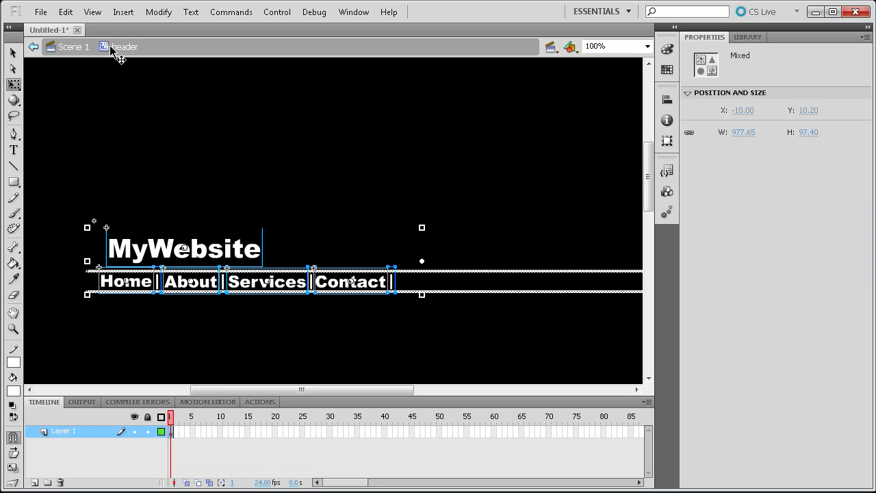
{"action": "left_click", "coordinate": [71, 46]}
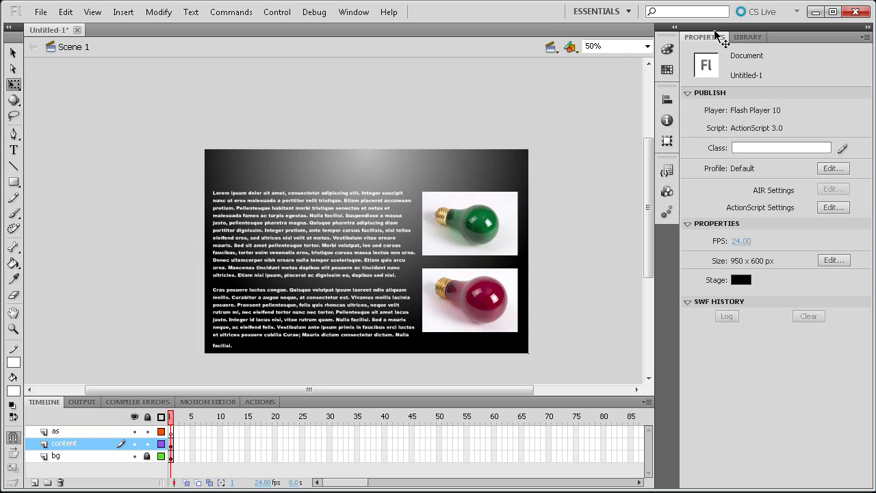
- Place the header symbol from the library on the stage and align it with the top of the page above the text
{"action": "left_click", "coordinate": [746, 37]}
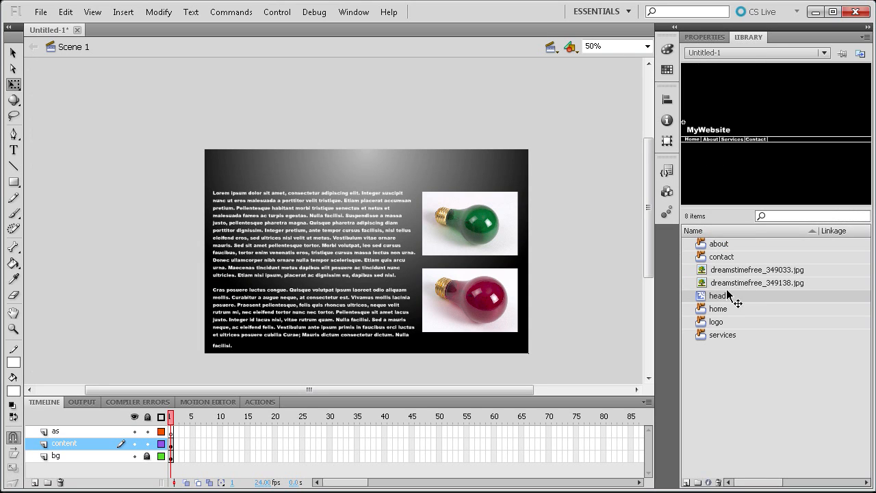
{"action": "left_click_drag", "start_coordinate": [734, 297], "coordinate": [371, 166]}
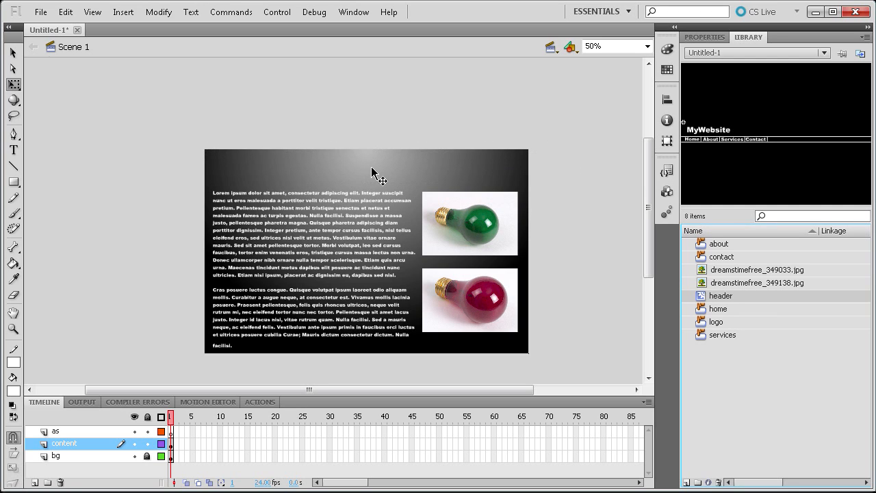
{"action": "left_click", "coordinate": [646, 46]}
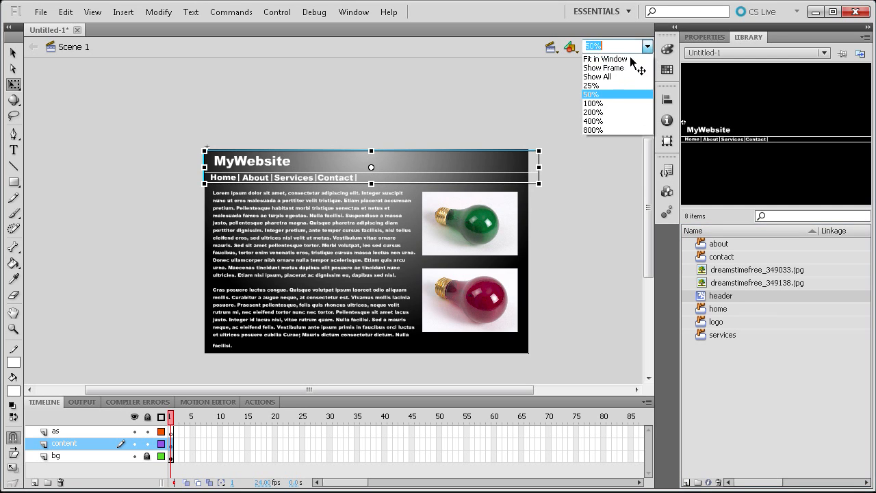
{"action": "left_click", "coordinate": [593, 103]}
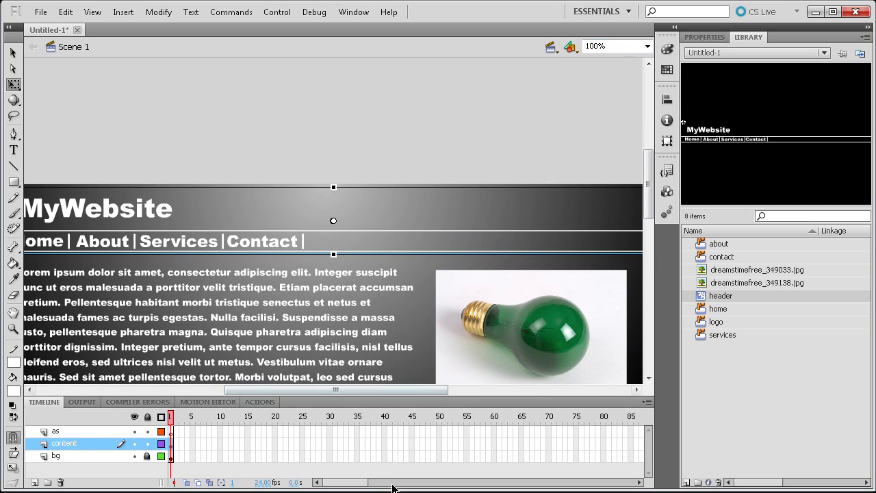
{"action": "left_click_drag", "start_coordinate": [340, 390], "coordinate": [307, 390]}
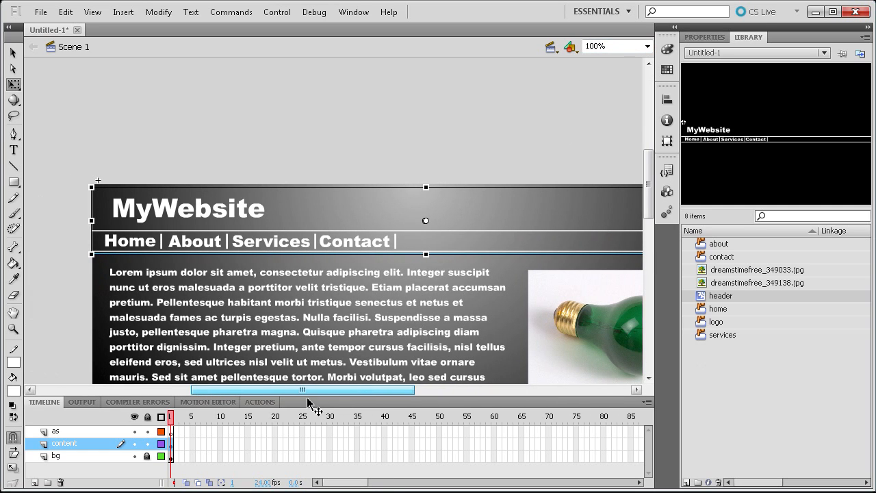
{"action": "left_click_drag", "start_coordinate": [157, 212], "coordinate": [167, 207]}
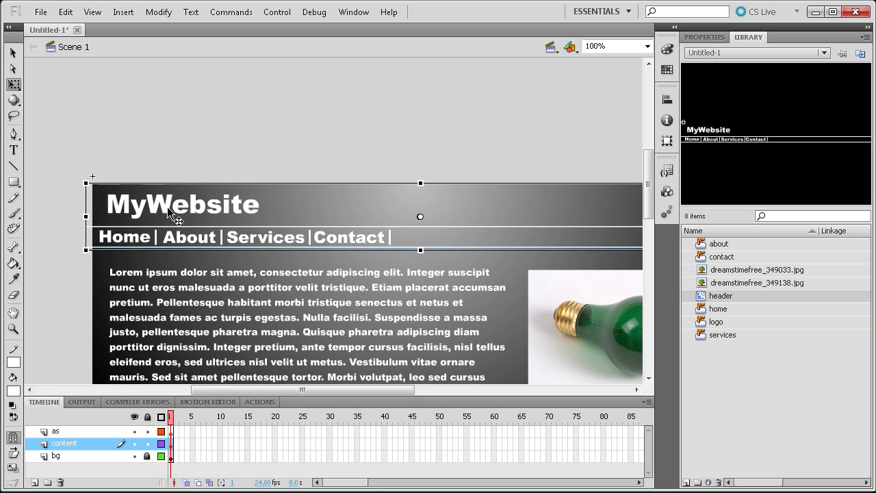
{"action": "left_click", "coordinate": [215, 131]}
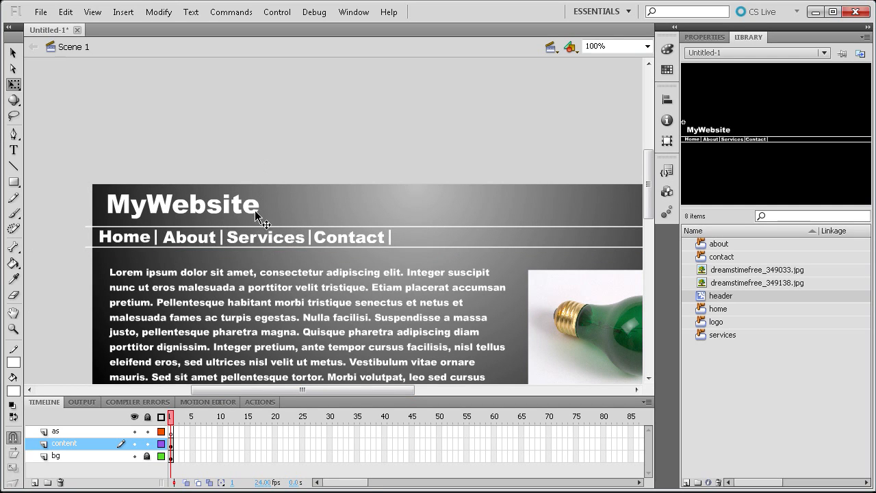
- Insert a keyframe at frame 2 of the content layer
{"action": "left_click", "coordinate": [160, 216]}
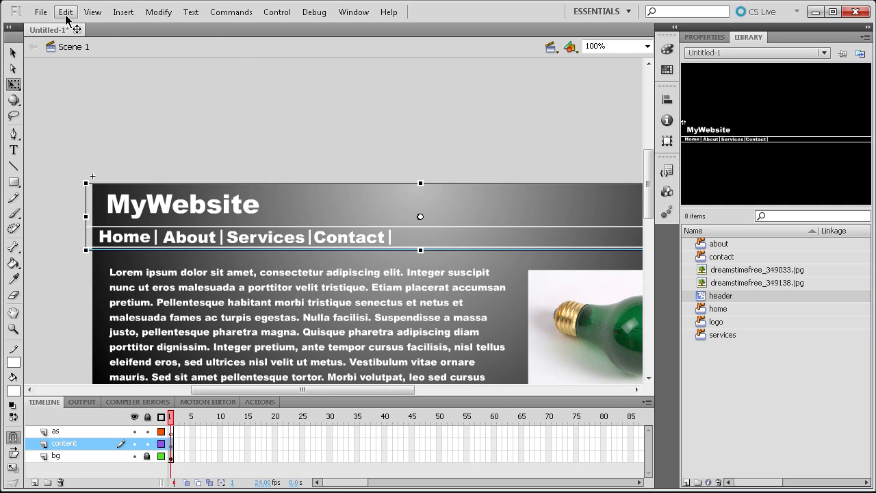
{"action": "left_click", "coordinate": [180, 419]}
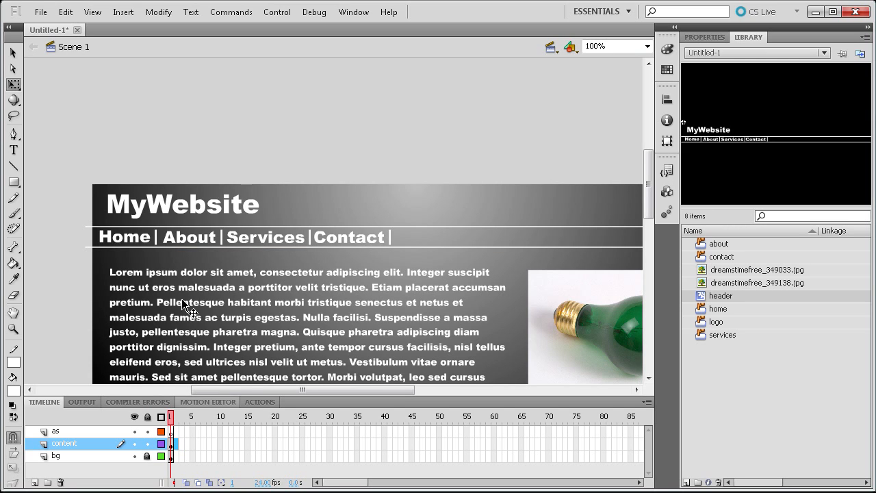
{"action": "left_click", "coordinate": [127, 236]}
{"action": "left_click", "coordinate": [177, 444]}
{"action": "right_click", "coordinate": [175, 443]}
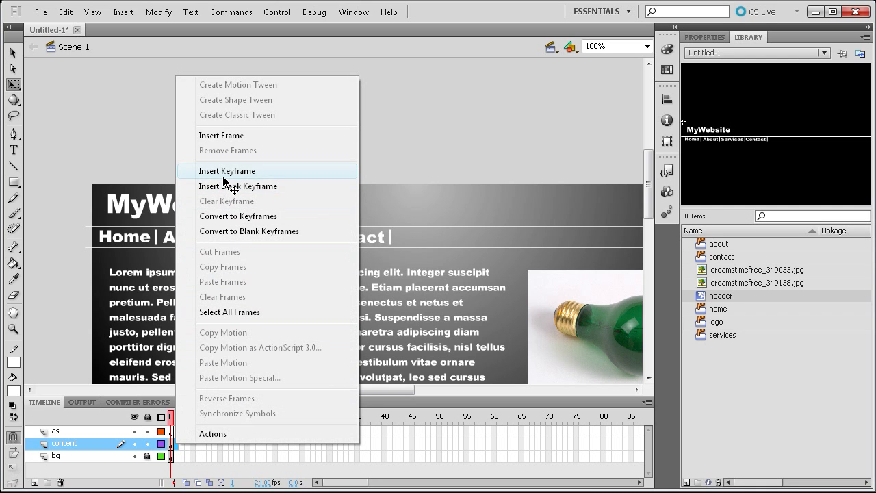
{"action": "left_click", "coordinate": [226, 172]}
- Replace the filled keyframe at frame 2 of the content layer with a blank keyframe
{"action": "left_click", "coordinate": [180, 445]}
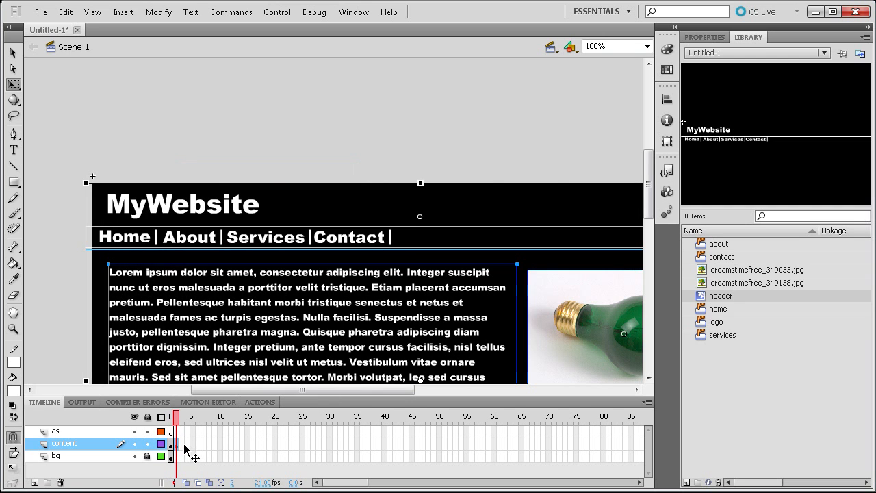
{"action": "right_click", "coordinate": [179, 445]}
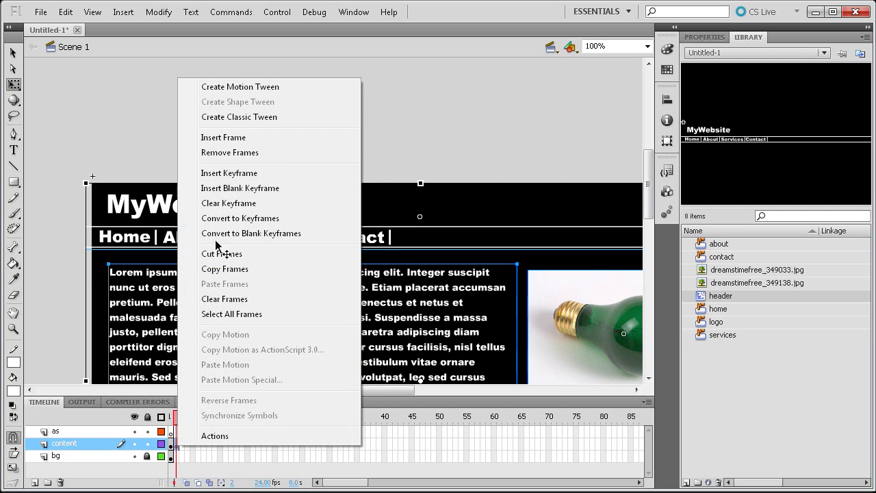
{"action": "left_click", "coordinate": [226, 188]}
{"action": "right_click", "coordinate": [176, 446]}
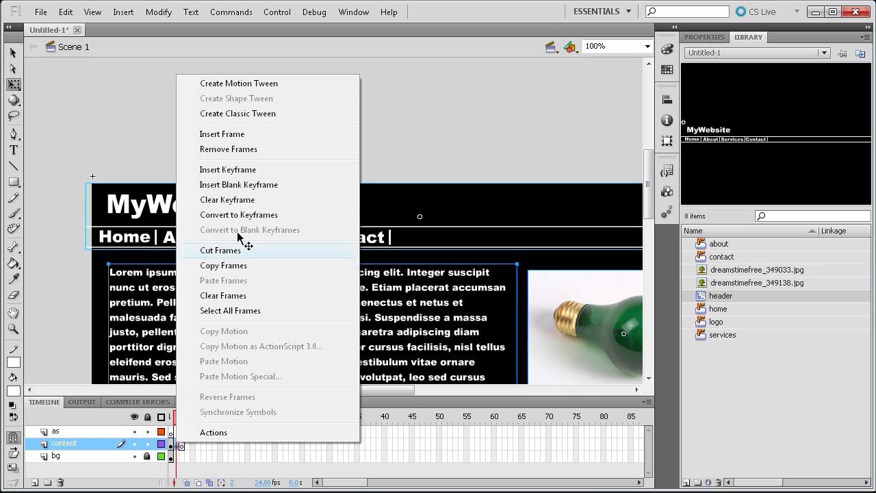
{"action": "left_click", "coordinate": [233, 186]}
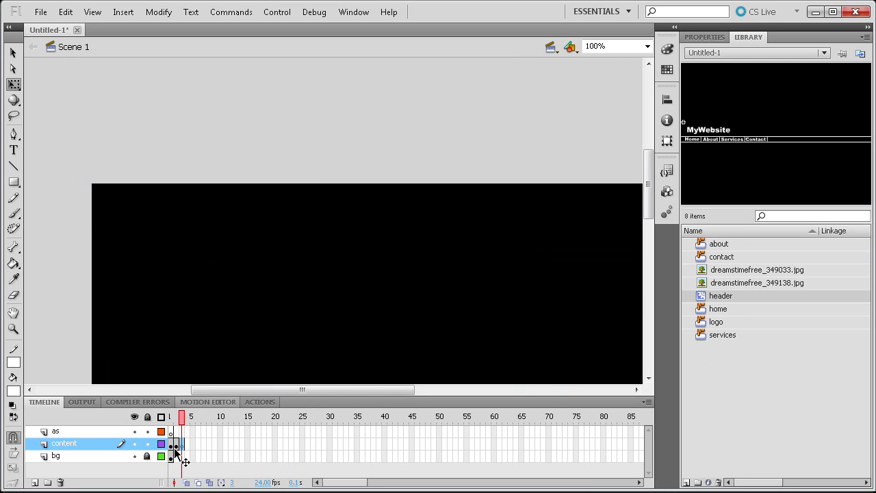
{"action": "right_click", "coordinate": [175, 446]}
{"action": "left_click", "coordinate": [203, 152]}
- Insert blank keyframes at frames 3 and 4 of the content layer
{"action": "right_click", "coordinate": [183, 445]}
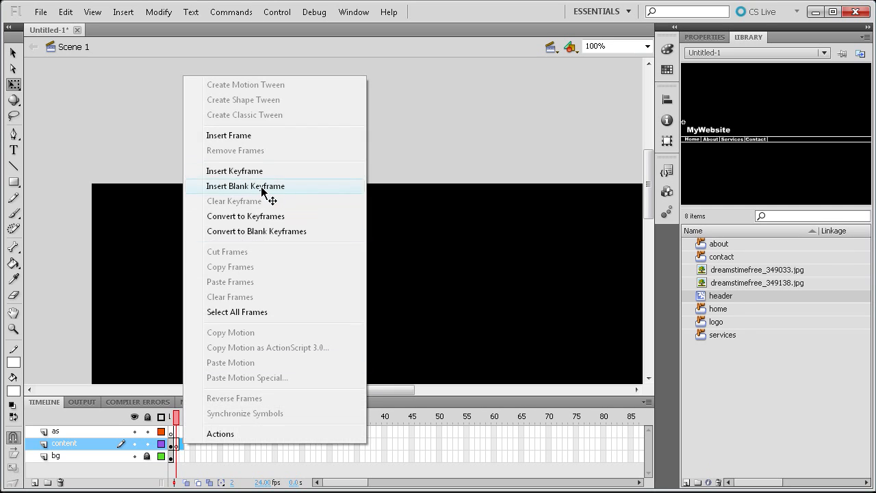
{"action": "left_click", "coordinate": [269, 186]}
{"action": "right_click", "coordinate": [191, 445]}
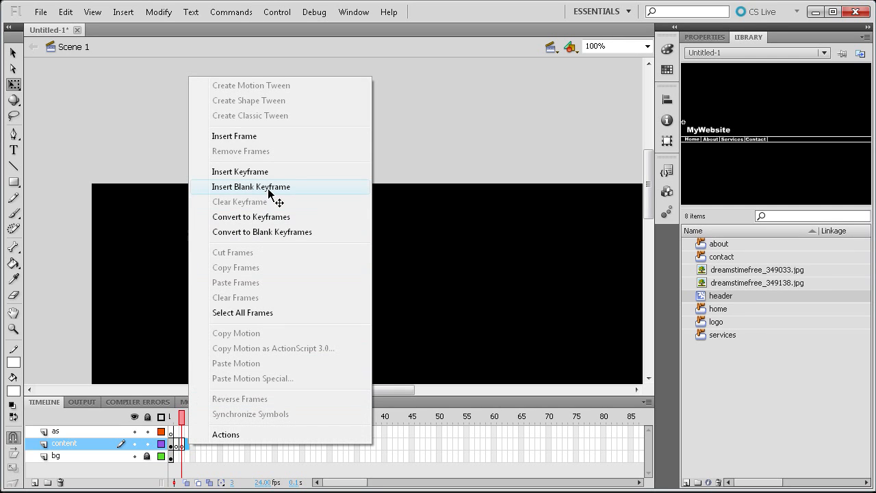
{"action": "left_click", "coordinate": [267, 189]}
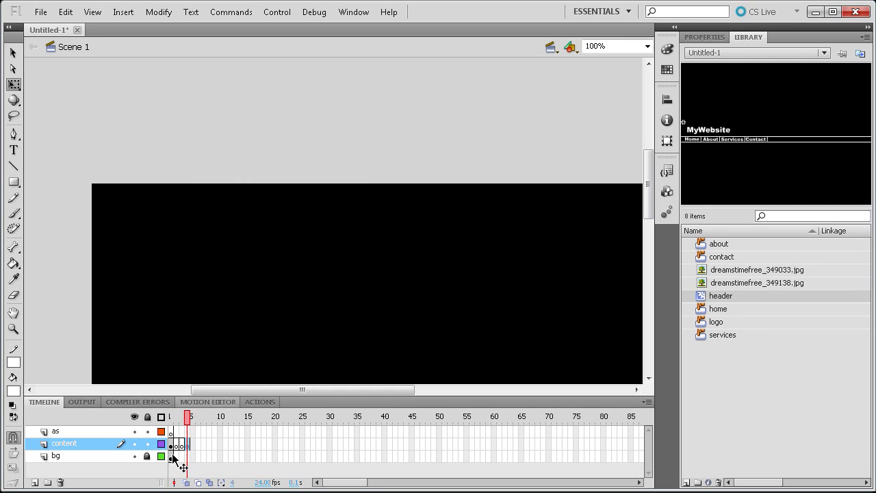
- Copy the first frame of the bg layer and paste it at frame 4 so the background spans all four frames
{"action": "left_click", "coordinate": [172, 456]}
{"action": "right_click", "coordinate": [172, 456]}
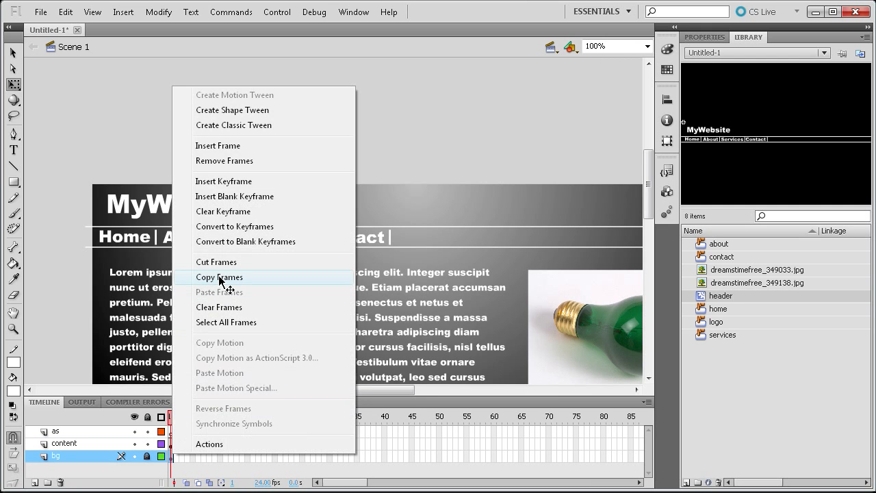
{"action": "left_click", "coordinate": [220, 277]}
{"action": "right_click", "coordinate": [188, 456]}
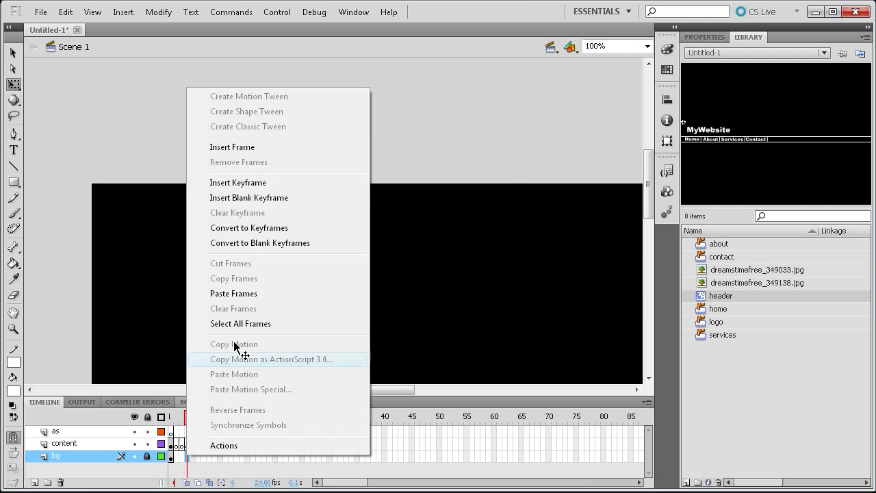
{"action": "left_click", "coordinate": [234, 294]}
{"action": "left_click_drag", "start_coordinate": [188, 421], "coordinate": [177, 425]}
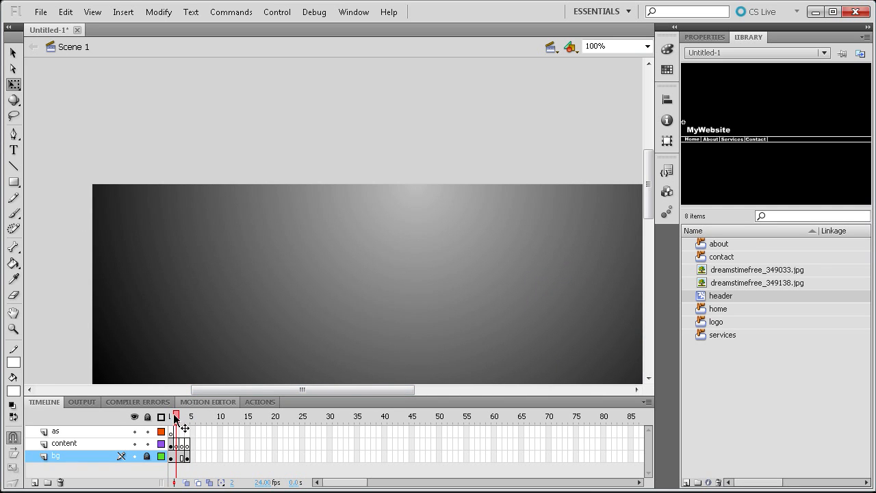
- Copy the header instance from frame 1 and paste it in place at frame 2 of the content layer
{"action": "left_click_drag", "start_coordinate": [174, 419], "coordinate": [171, 420]}
{"action": "left_click", "coordinate": [219, 239]}
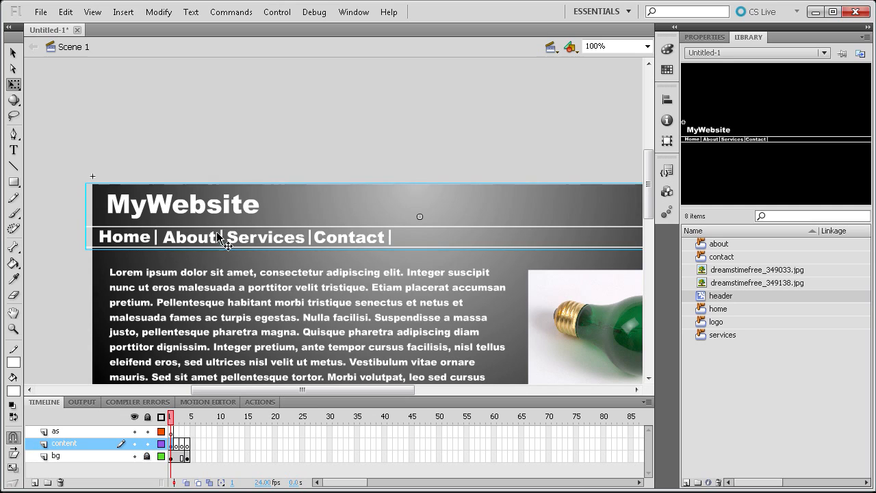
{"action": "left_click", "coordinate": [176, 418]}
{"action": "left_click_drag", "start_coordinate": [179, 438], "coordinate": [182, 441]}
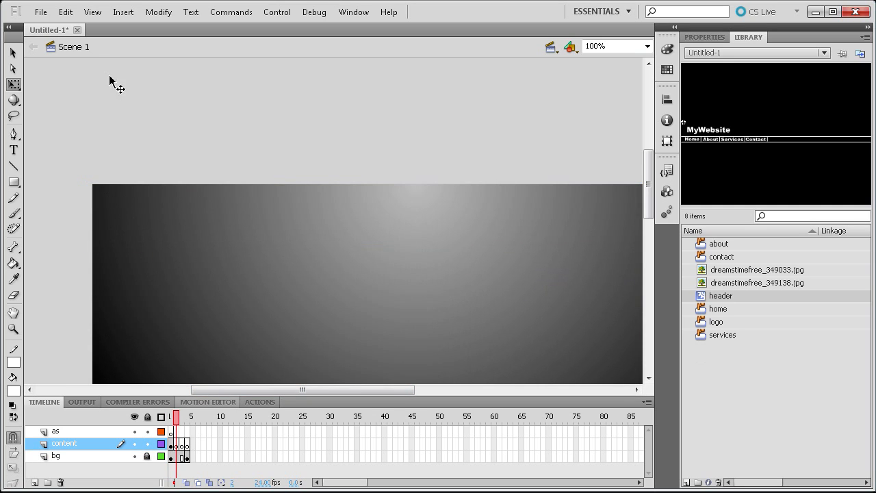
{"action": "left_click", "coordinate": [62, 13]}
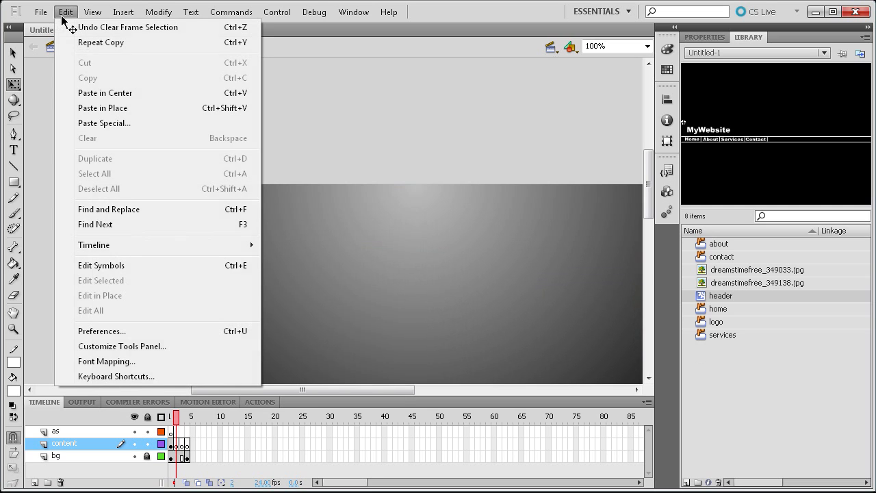
{"action": "left_click", "coordinate": [103, 113]}
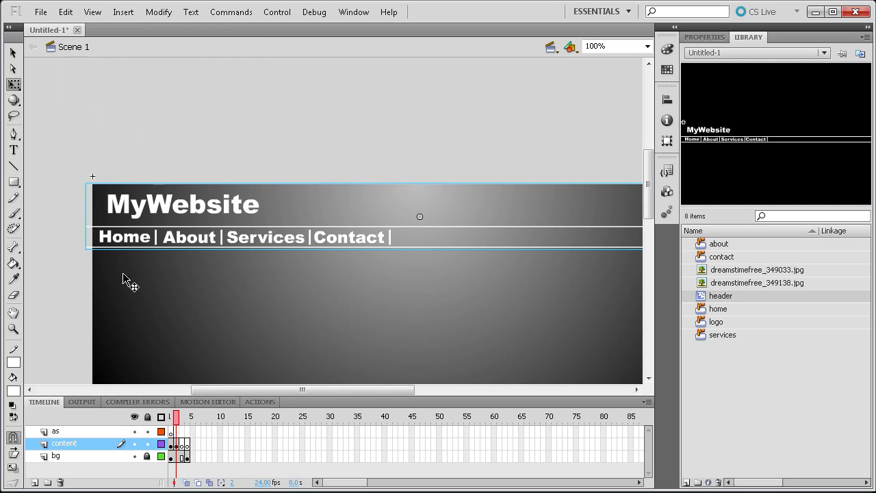
- Paste the header in place at frames 3 and 4 of the content layer and return to frame 1
{"action": "left_click", "coordinate": [181, 416]}
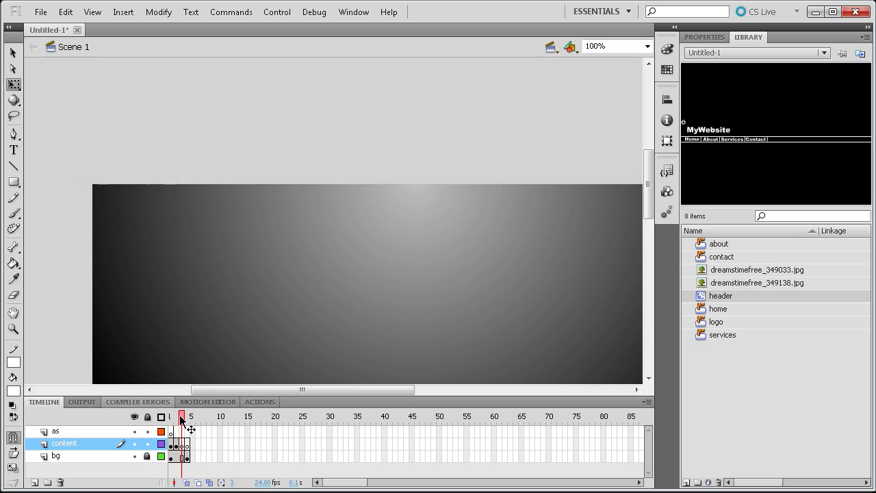
{"action": "left_click", "coordinate": [63, 12]}
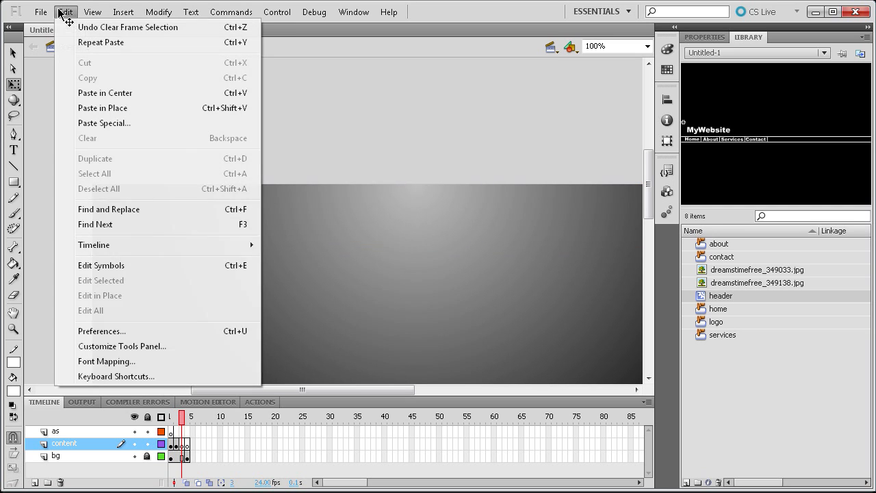
{"action": "left_click", "coordinate": [115, 109]}
{"action": "left_click", "coordinate": [186, 419]}
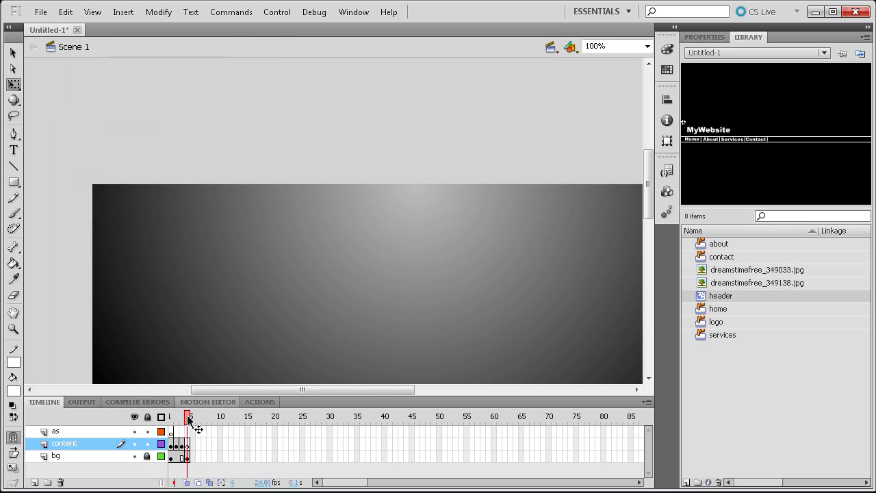
{"action": "left_click", "coordinate": [66, 12]}
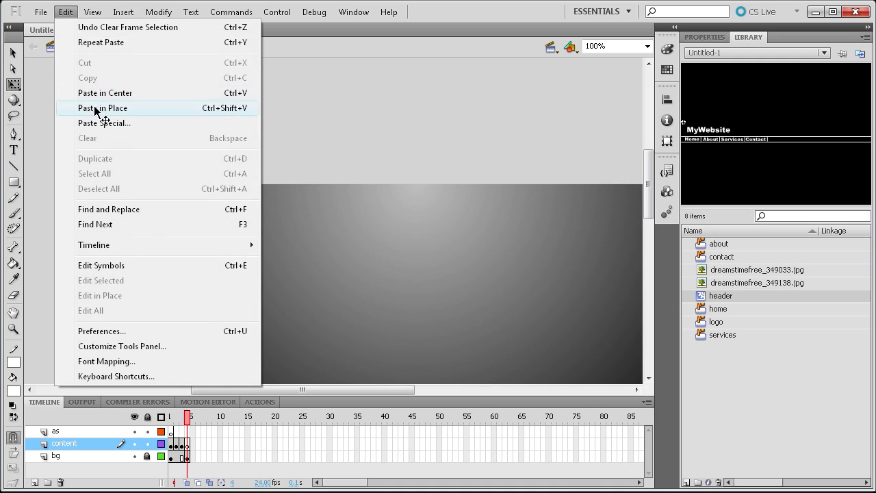
{"action": "left_click", "coordinate": [107, 108]}
{"action": "left_click", "coordinate": [171, 417]}
{"action": "mouse_move", "coordinate": [171, 419]}
{"action": "left_mouse_down"}
{"action": "mouse_move", "coordinate": [191, 428]}
{"action": "mouse_move", "coordinate": [171, 427]}
{"action": "mouse_move", "coordinate": [193, 432]}
{"action": "mouse_move", "coordinate": [171, 430]}
{"action": "left_mouse_up"}
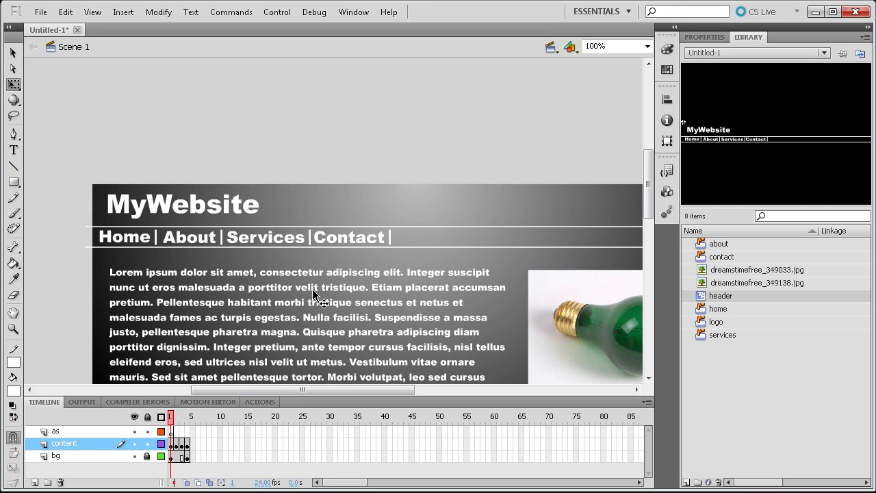
- Change the logo text inside the header symbol to "MyWebsite1", return to Scene 1 and check the other frames
{"action": "right_click", "coordinate": [720, 295]}
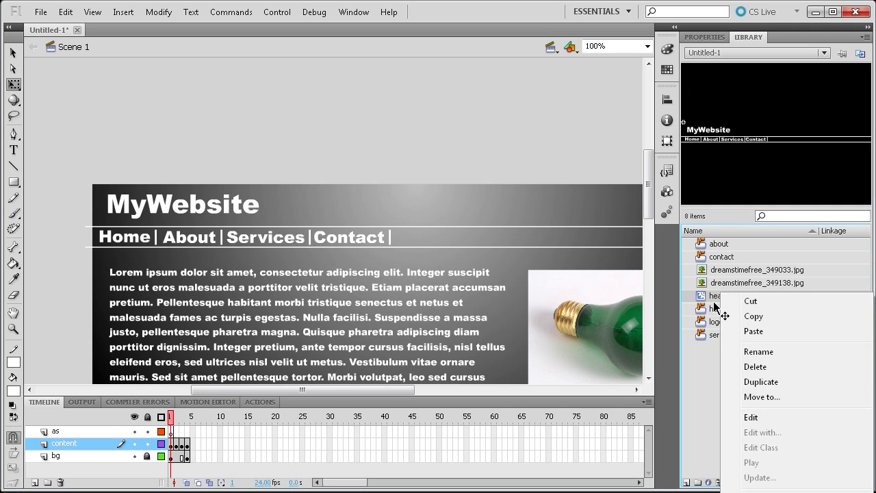
{"action": "left_click", "coordinate": [728, 417]}
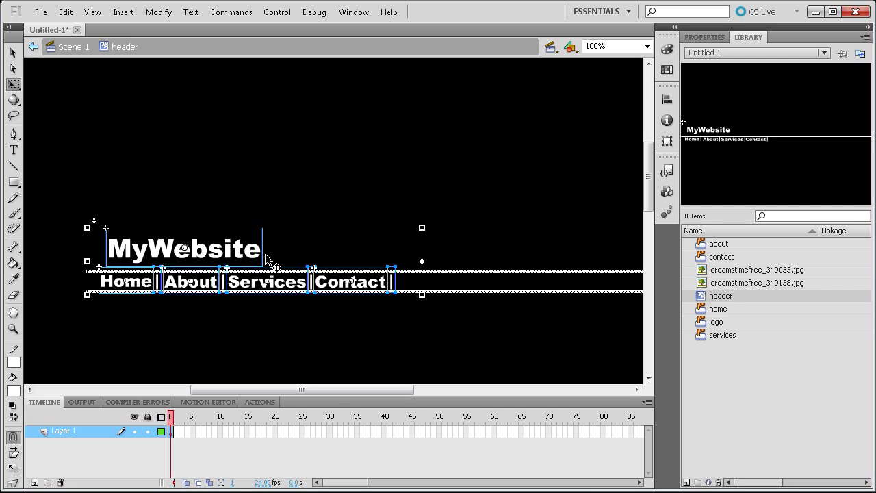
{"action": "left_click", "coordinate": [14, 148]}
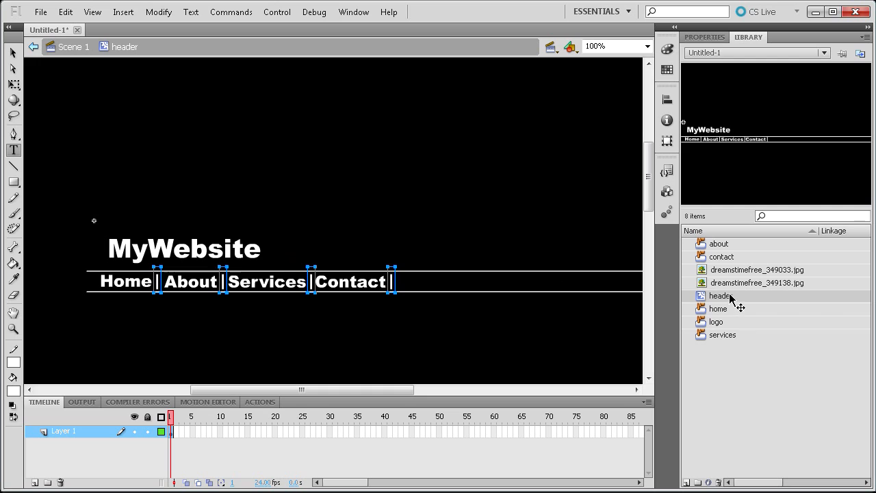
{"action": "left_click", "coordinate": [12, 53]}
{"action": "left_click", "coordinate": [246, 248]}
{"action": "double_click", "coordinate": [241, 245]}
{"action": "left_click", "coordinate": [13, 149]}
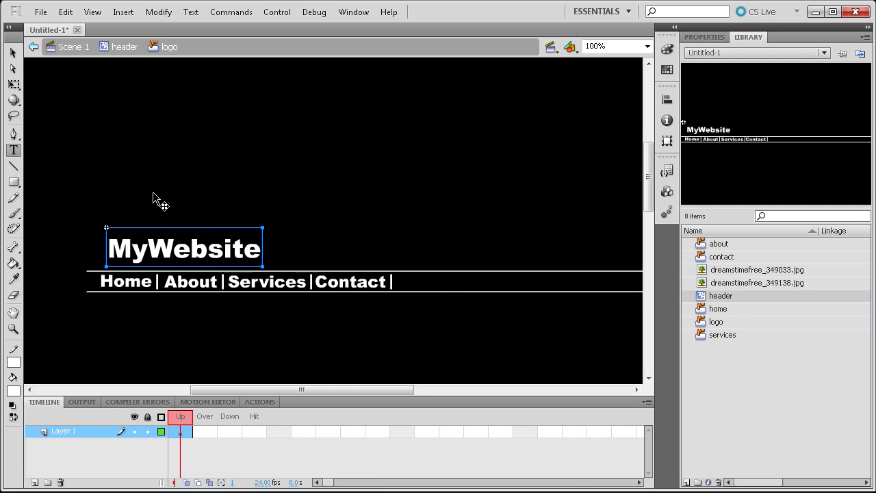
{"action": "double_click", "coordinate": [256, 247]}
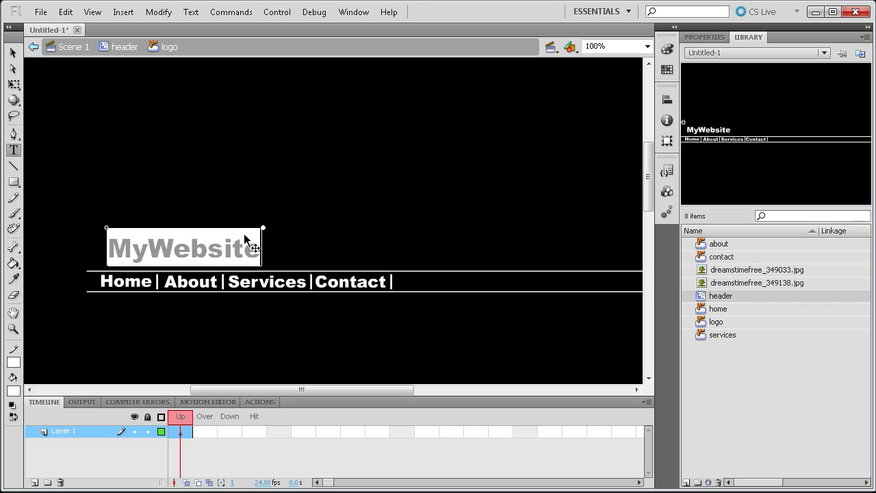
{"action": "type", "text": "1"}
{"action": "left_click", "coordinate": [13, 52]}
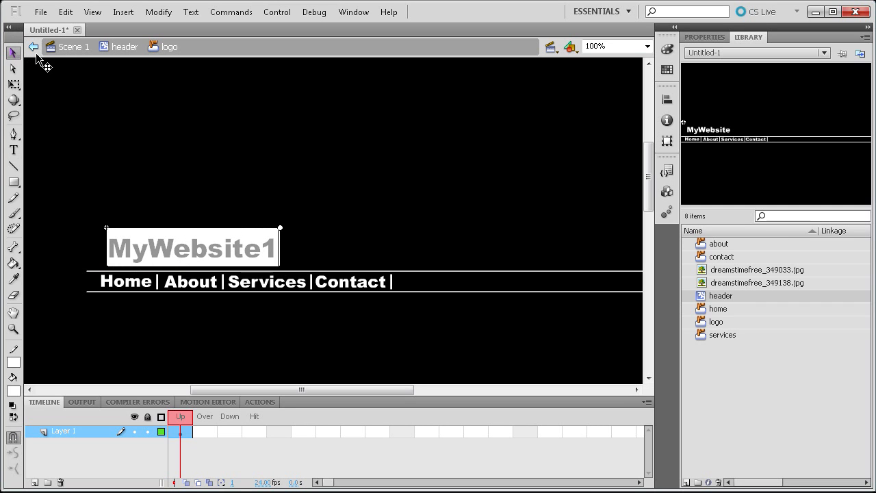
{"action": "left_click", "coordinate": [67, 47]}
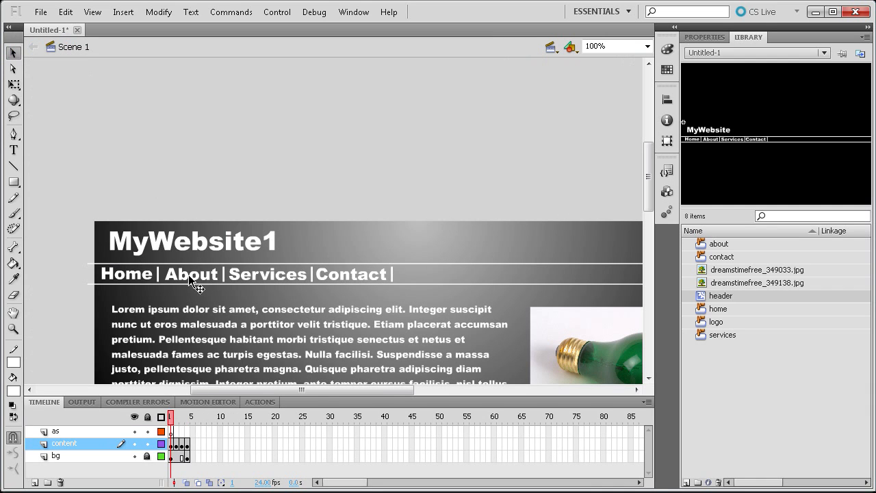
{"action": "left_click", "coordinate": [181, 417]}
{"action": "mouse_move", "coordinate": [183, 422]}
{"action": "left_mouse_down"}
{"action": "mouse_move", "coordinate": [190, 423]}
{"action": "mouse_move", "coordinate": [171, 423]}
{"action": "left_mouse_up"}
- Restore the logo text inside the header symbol to "MyWebsite" and return to Scene 1
{"action": "right_click", "coordinate": [716, 294]}
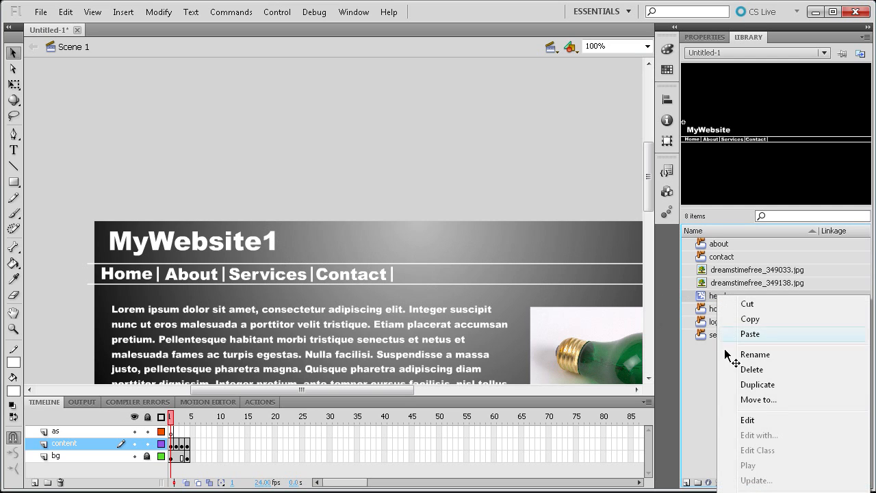
{"action": "left_click", "coordinate": [748, 418]}
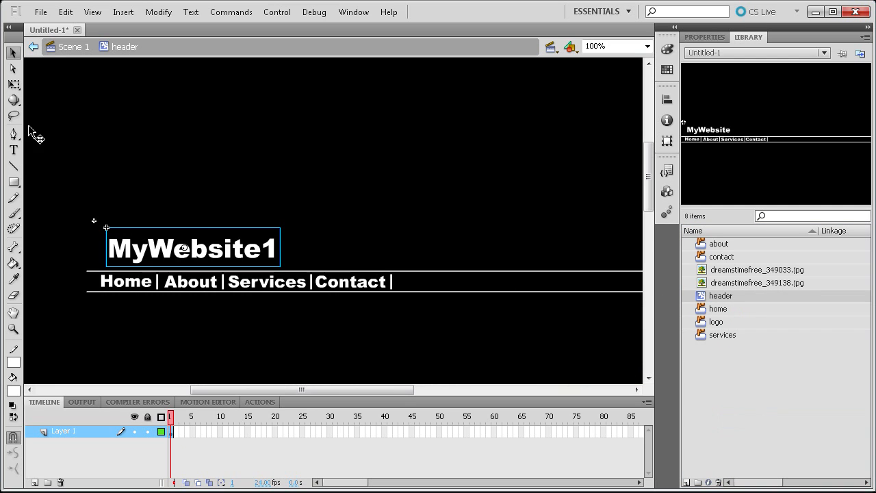
{"action": "left_click", "coordinate": [15, 151]}
{"action": "left_click", "coordinate": [13, 53]}
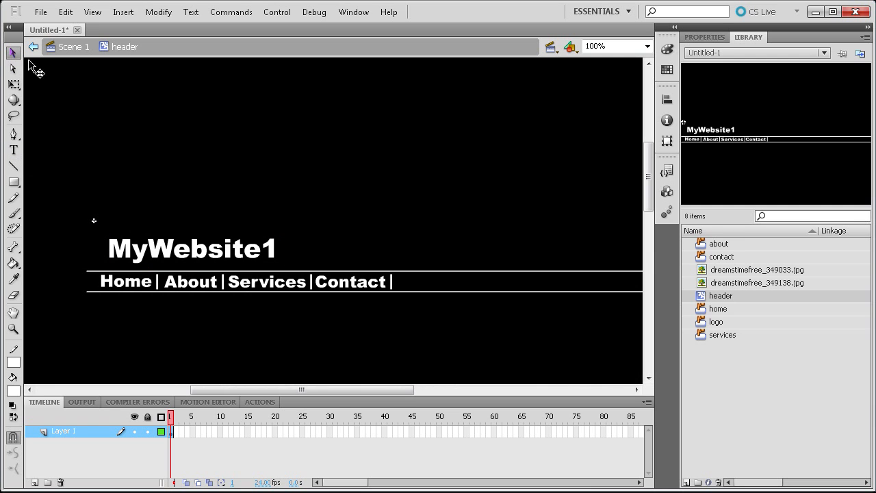
{"action": "left_click", "coordinate": [256, 235]}
{"action": "double_click", "coordinate": [256, 235]}
{"action": "left_click", "coordinate": [13, 150]}
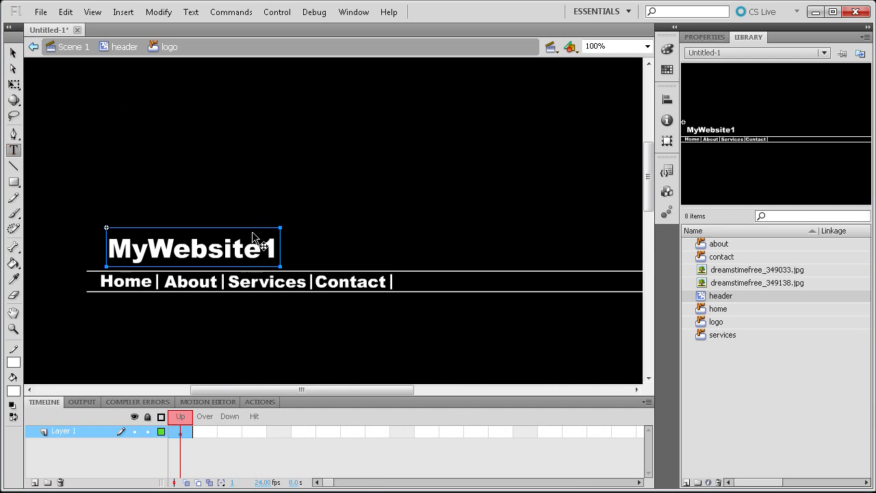
{"action": "key", "text": "BackSpace"}
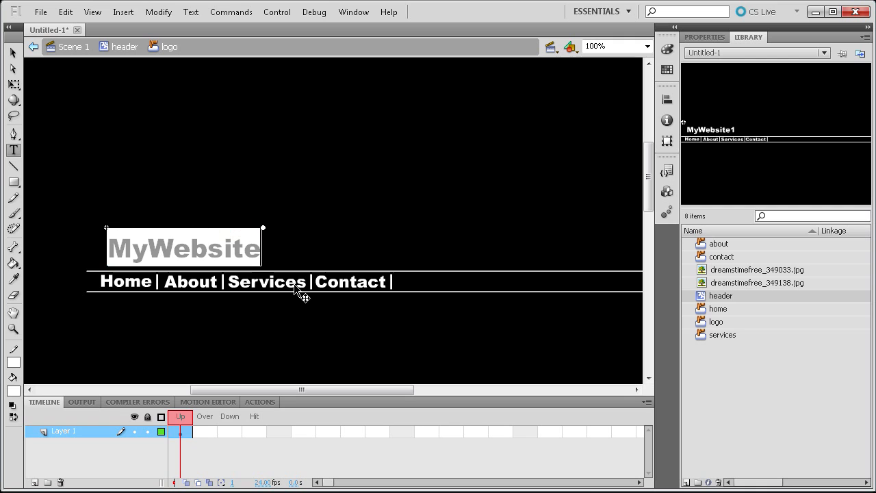
{"action": "left_click", "coordinate": [15, 52]}
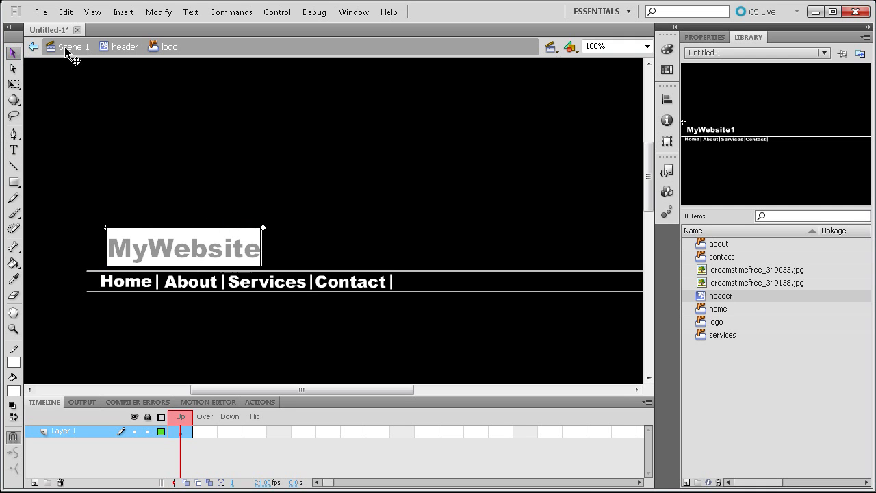
{"action": "left_click", "coordinate": [68, 47]}
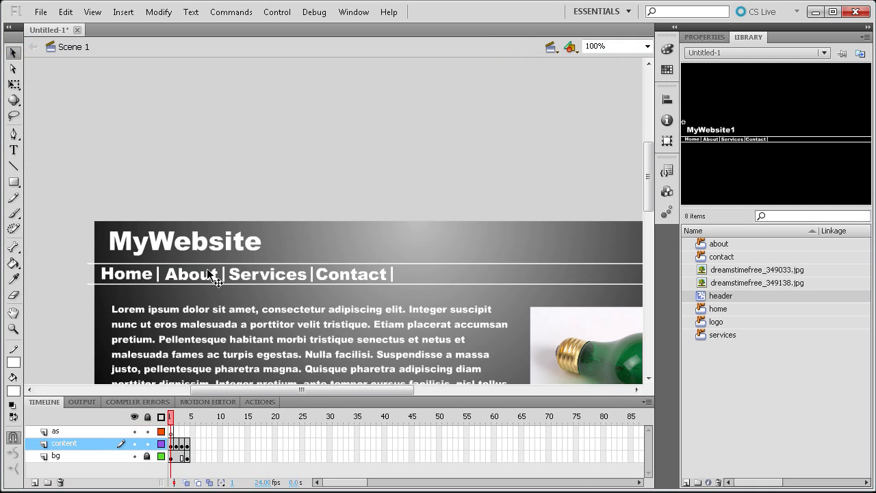
{"action": "mouse_move", "coordinate": [171, 418]}
{"action": "left_mouse_down"}
{"action": "mouse_move", "coordinate": [182, 421]}
{"action": "mouse_move", "coordinate": [171, 418]}
{"action": "left_mouse_up"}
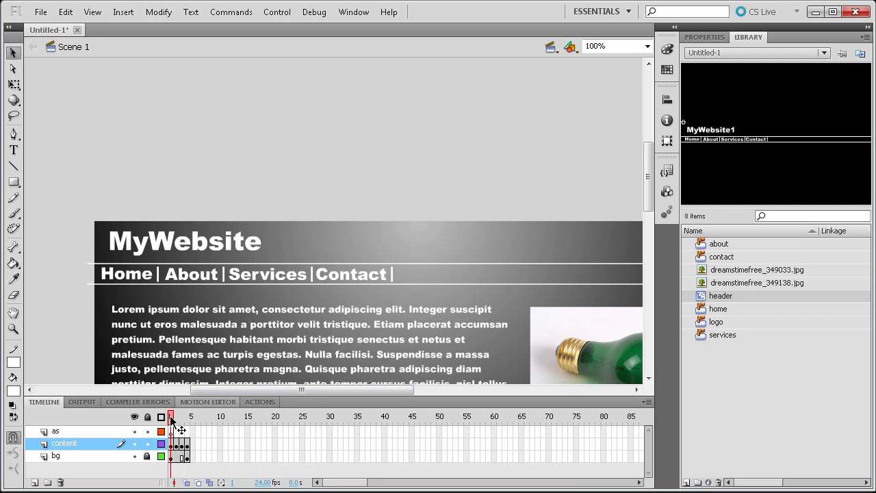
{"action": "right_click", "coordinate": [722, 295]}
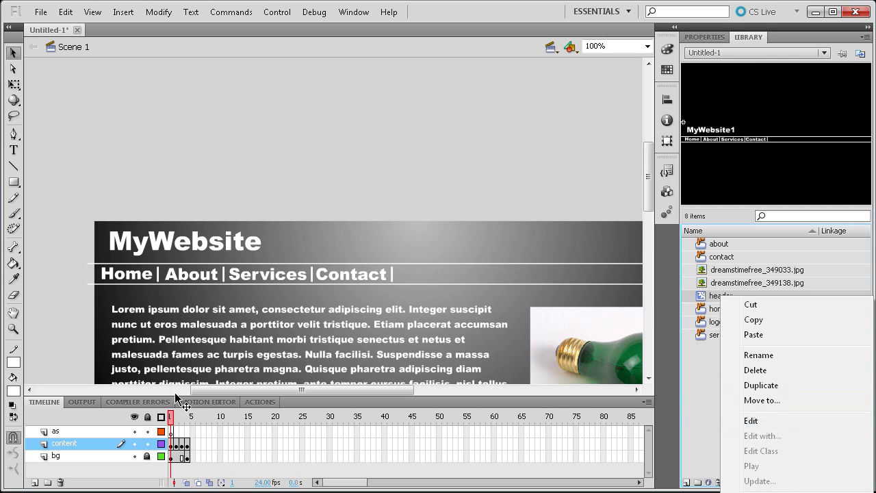
{"action": "left_click", "coordinate": [699, 357]}
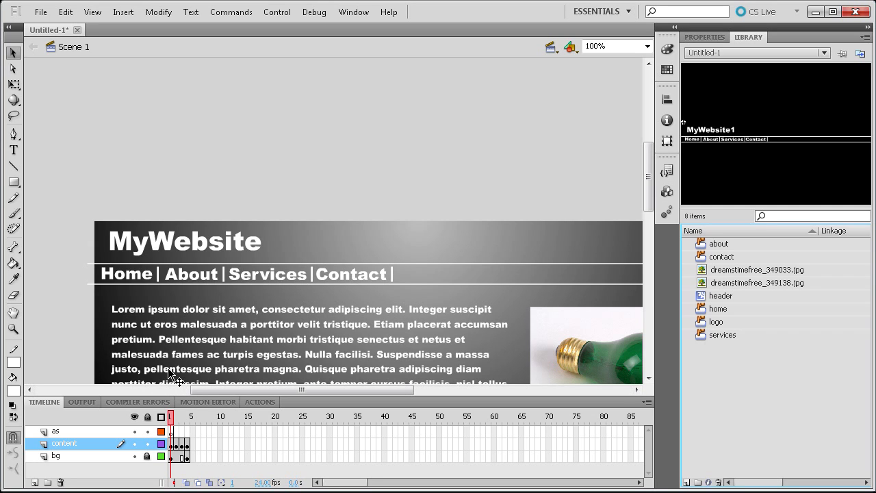
{"action": "left_click", "coordinate": [171, 432]}
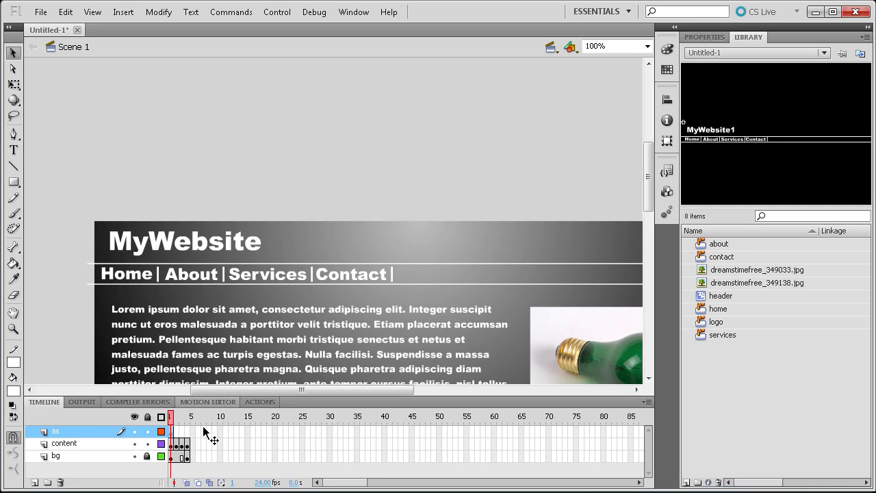
{"action": "left_click", "coordinate": [262, 402]}
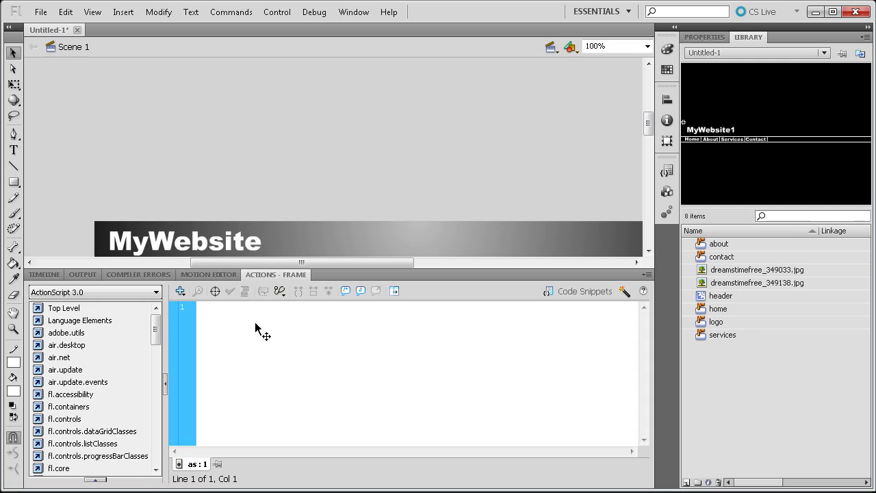
{"action": "left_click", "coordinate": [47, 275]}
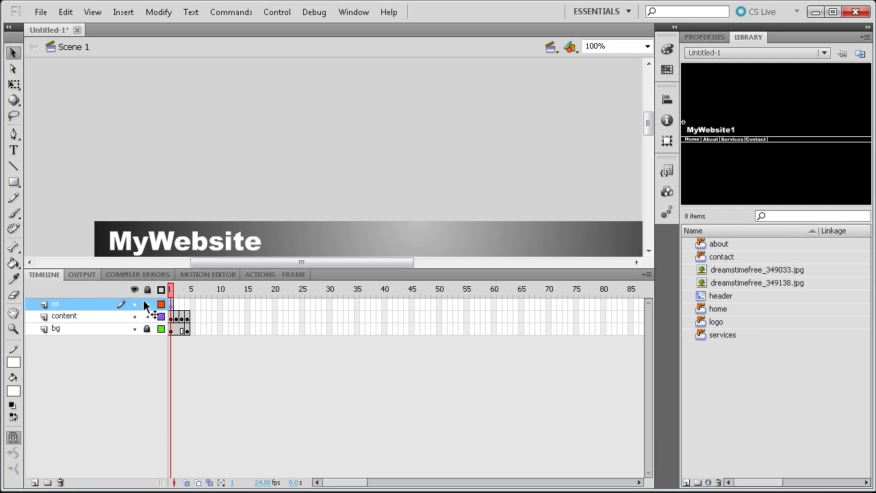
- Add the text "About" below the header at frame 2 of the content layer
{"action": "left_click", "coordinate": [172, 316]}
{"action": "left_click", "coordinate": [177, 316]}
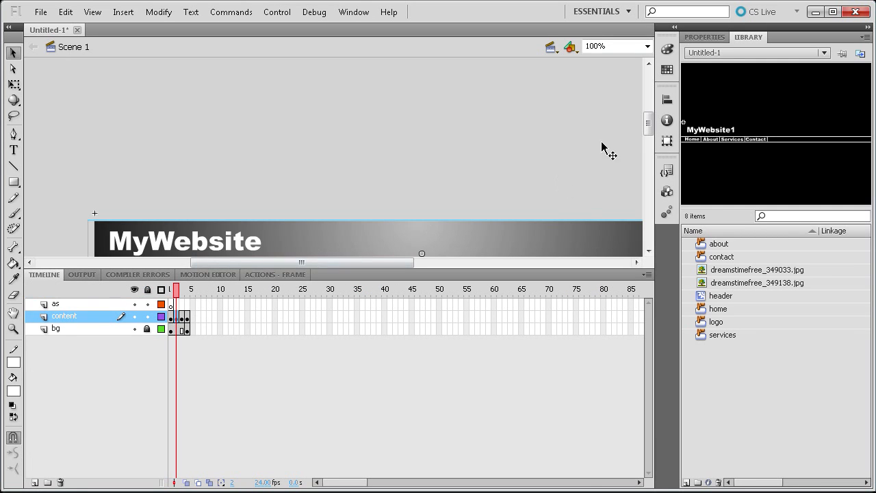
{"action": "left_click_drag", "start_coordinate": [647, 121], "coordinate": [648, 142]}
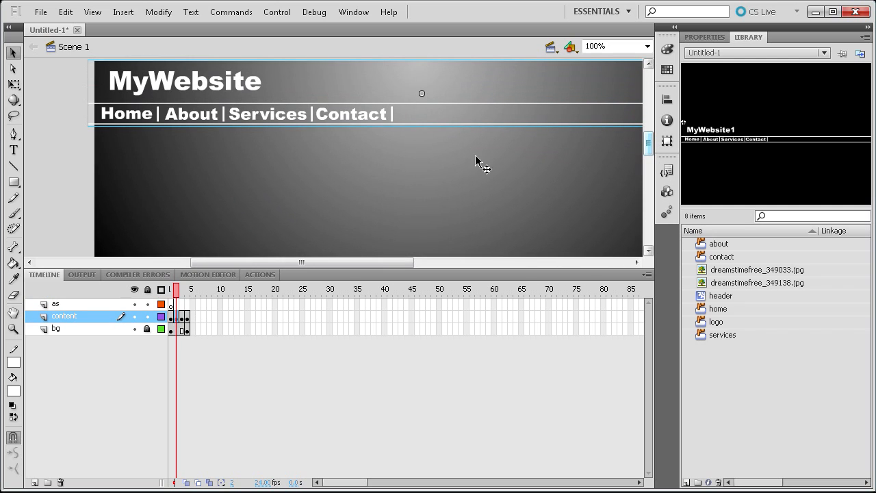
{"action": "left_click", "coordinate": [13, 150]}
{"action": "left_click", "coordinate": [257, 141]}
{"action": "type", "text": "About"}
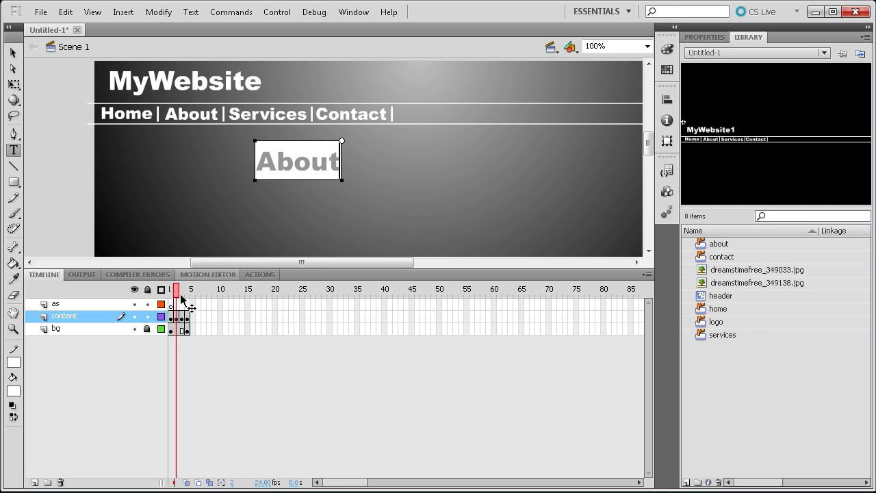
- Add the text "Services" below the header at frame 3 of the content layer
{"action": "left_click", "coordinate": [182, 297]}
{"action": "left_click", "coordinate": [291, 186]}
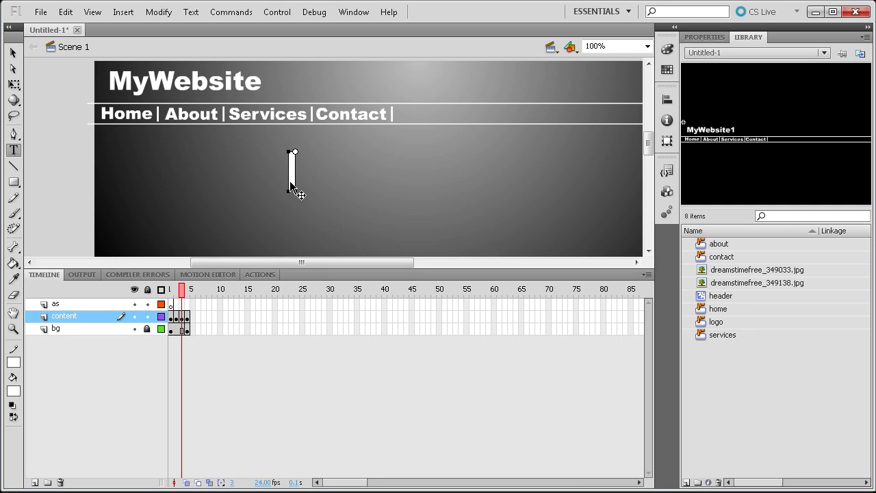
{"action": "type", "text": "Co"}
{"action": "key", "text": "BackSpace"}
{"action": "key", "text": "BackSpace"}
{"action": "type", "text": "Ser"}
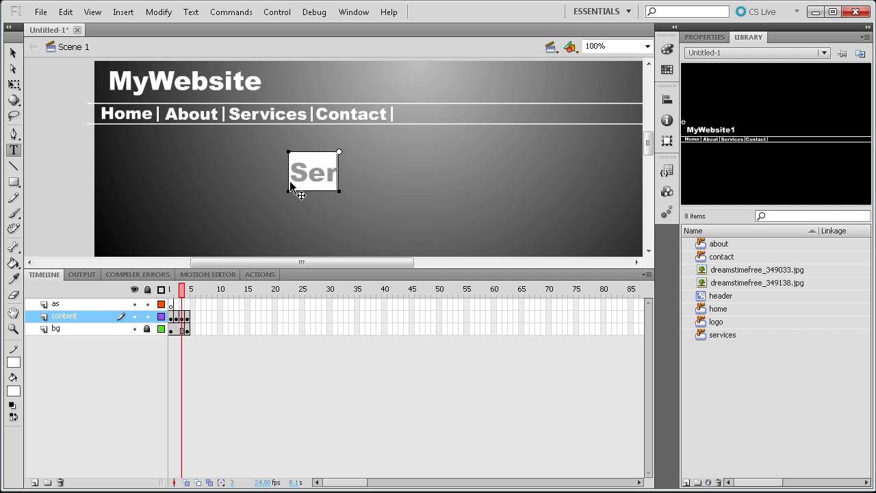
{"action": "type", "text": "vices"}
- Add the text "Contact" below the header at frame 4 of the content layer and return to frame 1
{"action": "left_click", "coordinate": [189, 294]}
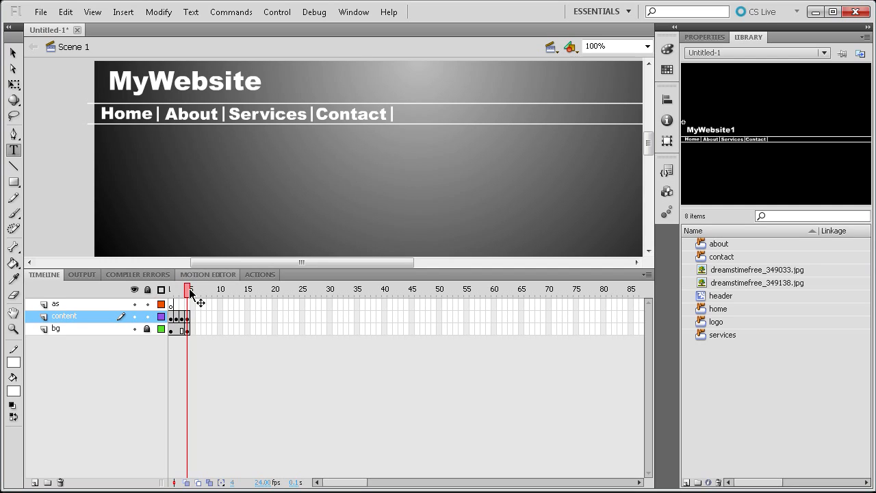
{"action": "type", "text": "Contact"}
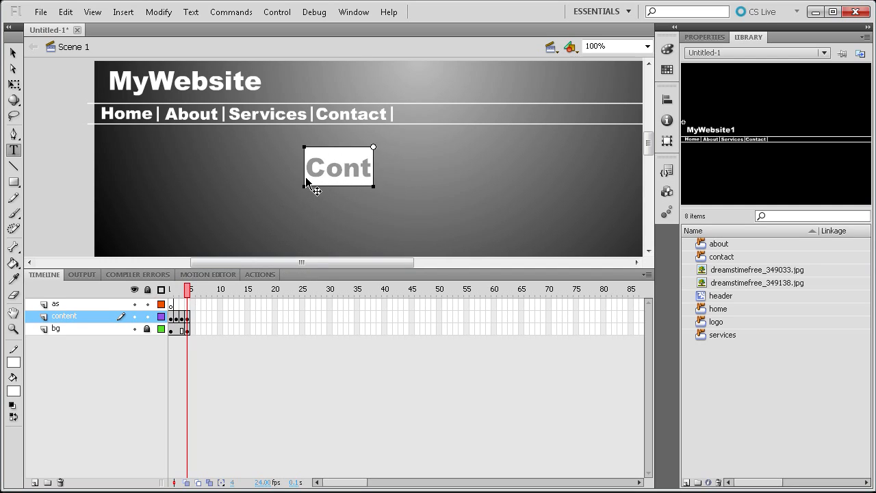
{"action": "left_click_drag", "start_coordinate": [187, 288], "coordinate": [182, 309]}
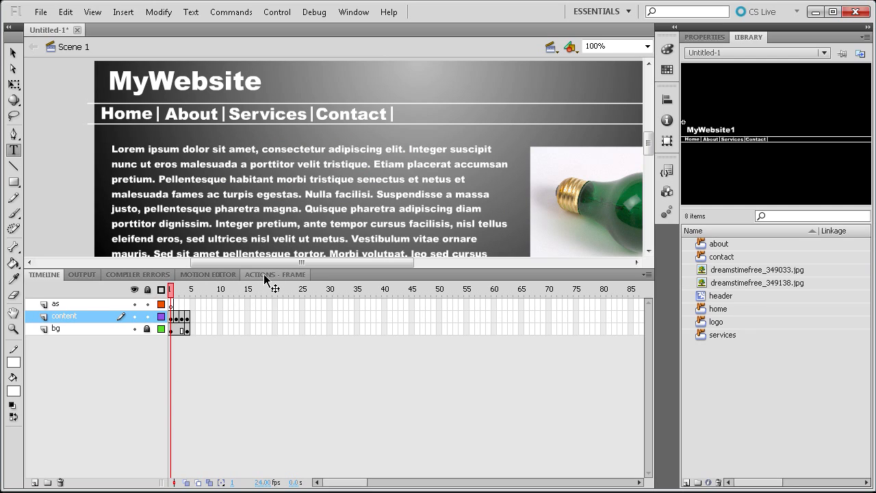
{"action": "left_click", "coordinate": [264, 275]}
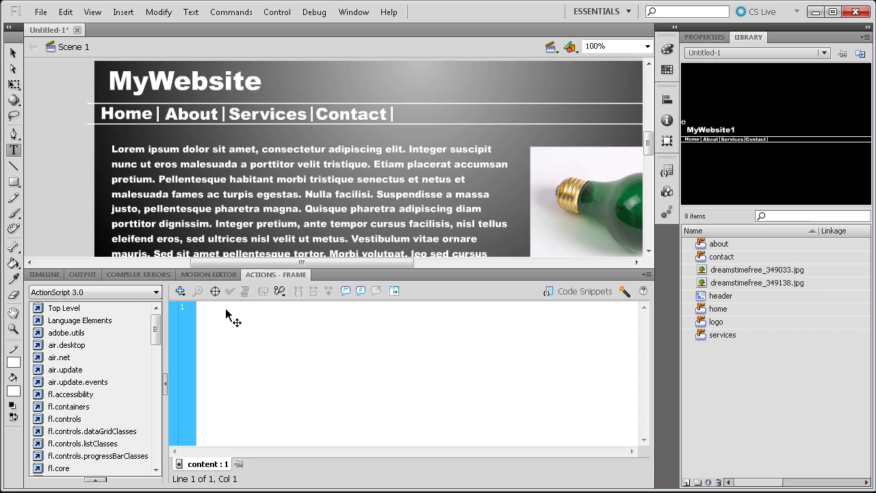
{"action": "type", "text": "stop("}
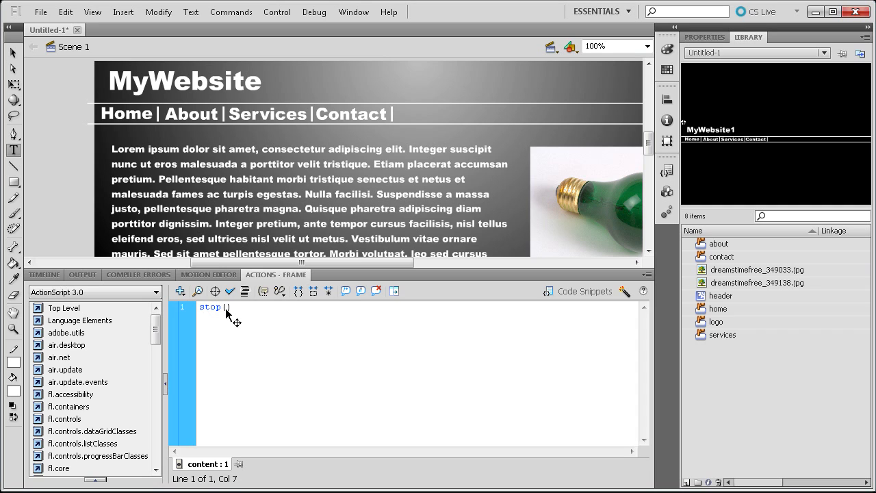
{"action": "left_click", "coordinate": [53, 275]}
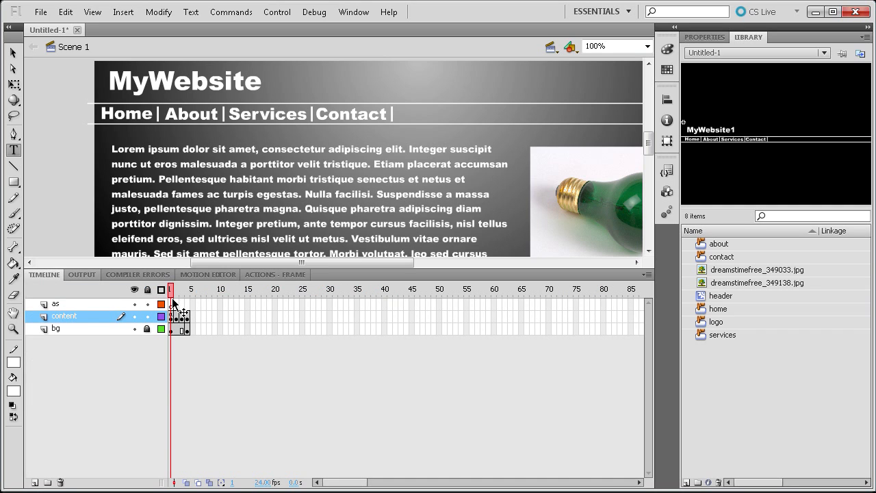
{"action": "left_click", "coordinate": [171, 315]}
{"action": "left_click", "coordinate": [294, 275]}
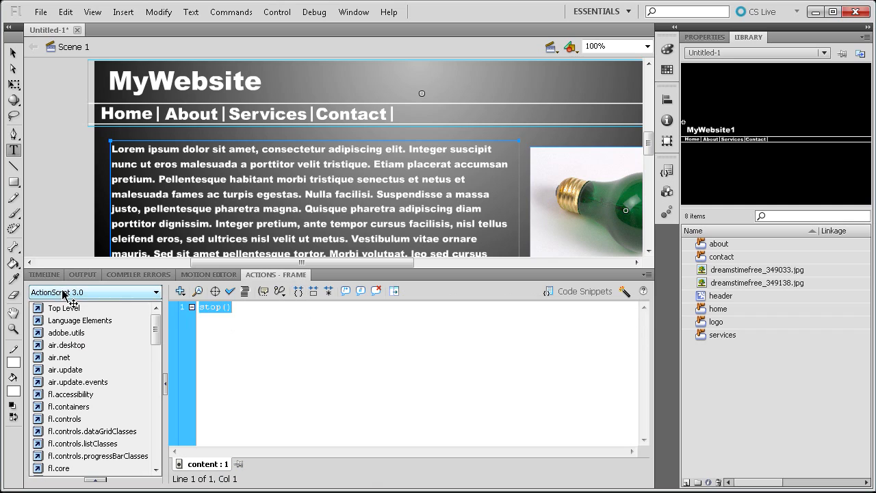
{"action": "left_click", "coordinate": [45, 275]}
- Add the script stop(); to frame 1 of the as layer
{"action": "left_click_drag", "start_coordinate": [66, 306], "coordinate": [42, 317]}
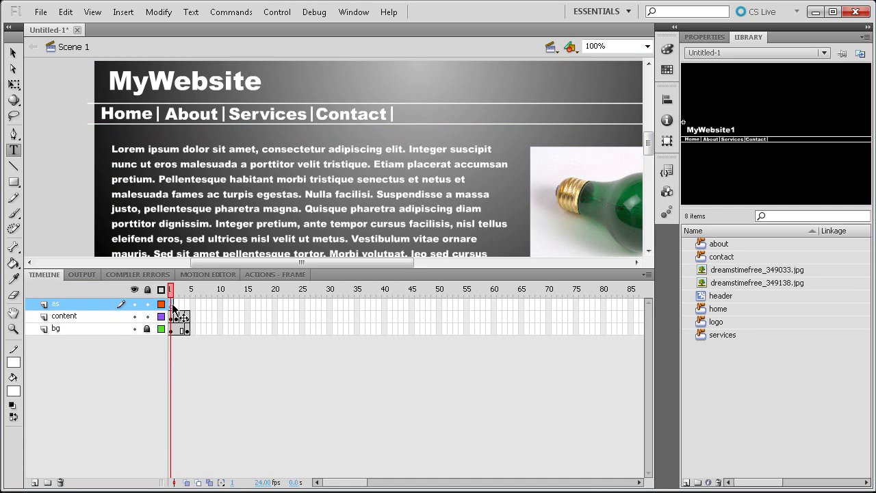
{"action": "left_click", "coordinate": [280, 275]}
{"action": "left_click", "coordinate": [352, 12]}
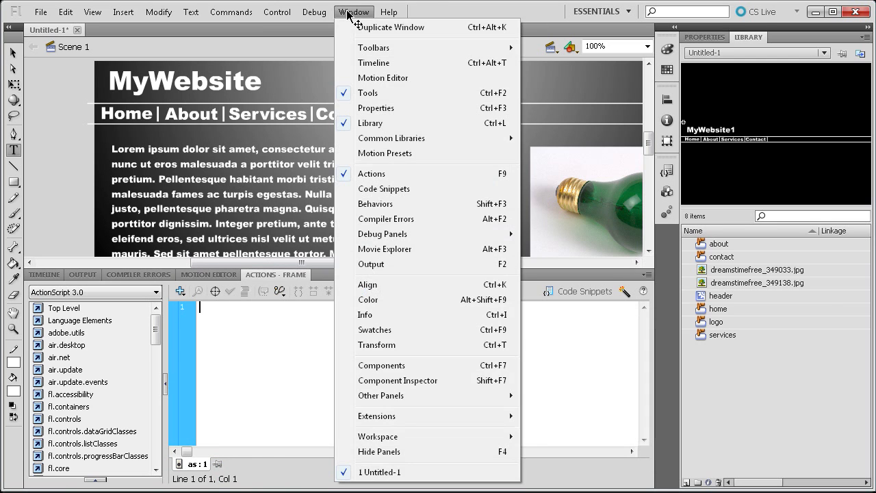
{"action": "left_click", "coordinate": [355, 8]}
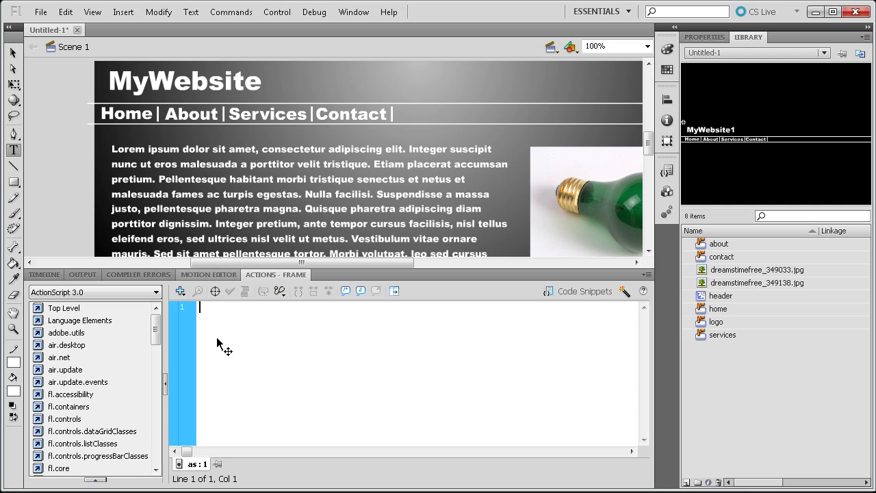
{"action": "type", "text": "stop();"}
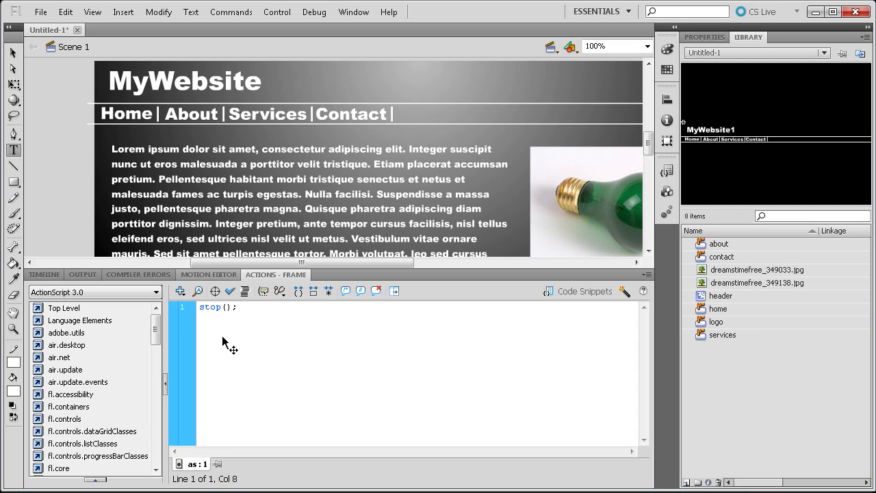
- Start line 3 of the as layer script with home_btn.addEventListener, using a capital L in Listener
{"action": "key", "text": "Return"}
{"action": "type", "text": "istener"}
{"action": "left_click", "coordinate": [270, 330]}
{"action": "left_click", "coordinate": [292, 330]}
{"action": "mouse_move", "coordinate": [296, 333]}
{"action": "left_mouse_down"}
{"action": "mouse_move", "coordinate": [338, 338]}
{"action": "mouse_move", "coordinate": [297, 335]}
{"action": "left_mouse_up"}
{"action": "left_click", "coordinate": [362, 338]}
{"action": "left_click", "coordinate": [296, 332]}
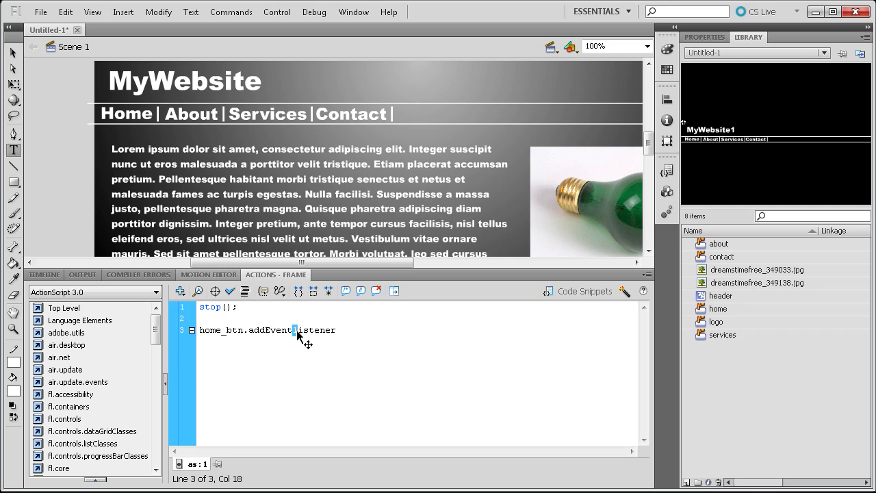
{"action": "type", "text": "L"}
{"action": "left_click", "coordinate": [348, 337]}
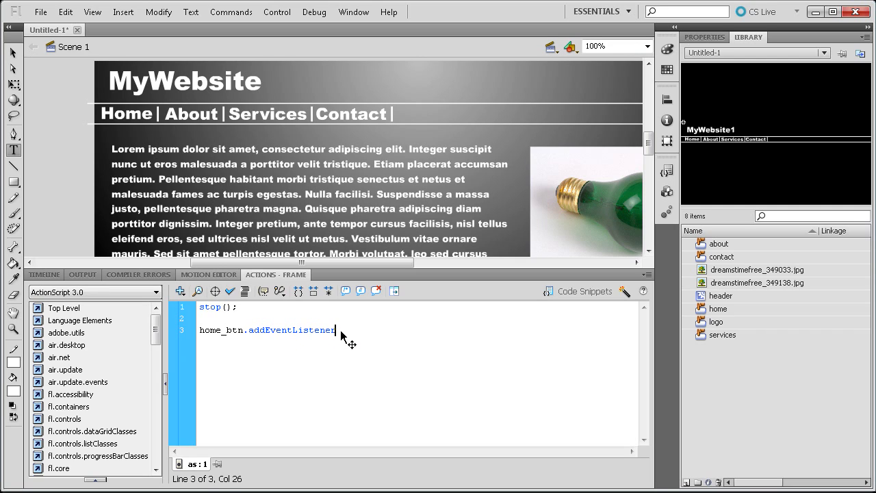
- Complete the home_btn listener call with the arguments (MouseEvent.CLICK, gohome);
{"action": "type", "text": "(MouseEvent.CLICK,"}
{"action": "type", "text": "gohome);"}
{"action": "left_click_drag", "start_coordinate": [487, 330], "coordinate": [195, 332]}
{"action": "left_click", "coordinate": [203, 331]}
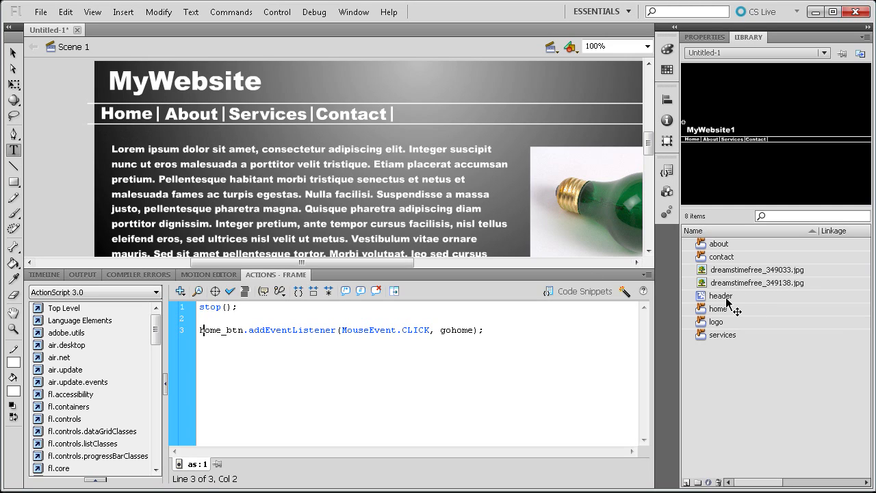
- Prefix home_btn with "header." in the listener line so it targets the button inside the header clip
{"action": "left_click", "coordinate": [200, 331]}
{"action": "left_click_drag", "start_coordinate": [244, 334], "coordinate": [199, 335]}
{"action": "left_click", "coordinate": [201, 340]}
{"action": "type", "text": "header."}
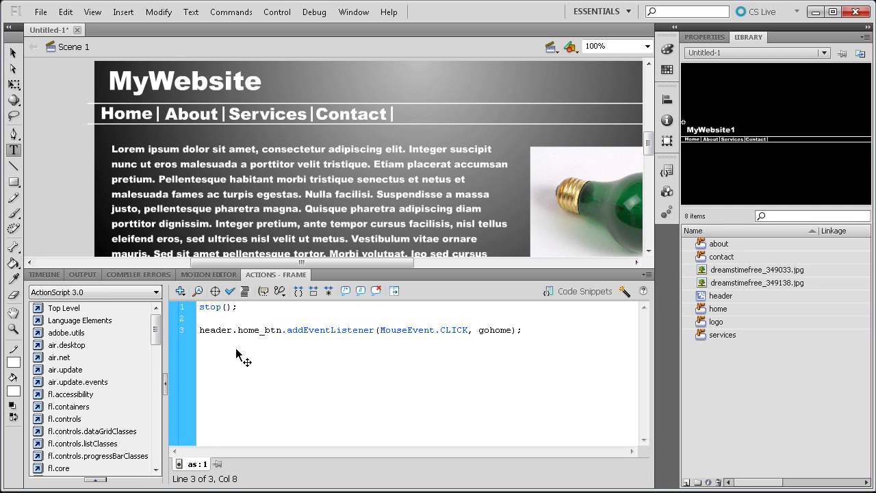
{"action": "double_click", "coordinate": [255, 332]}
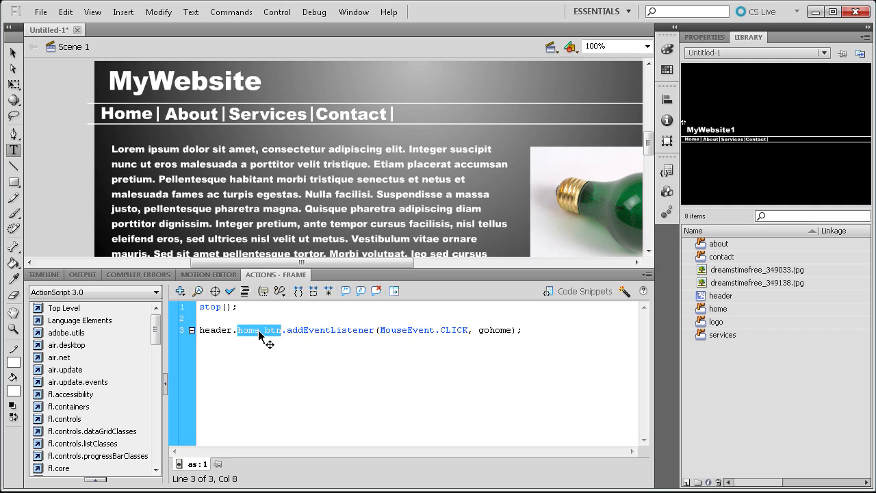
{"action": "left_click", "coordinate": [244, 332]}
- Give the header movie clip on frame 1 the instance name header_mc
{"action": "left_click", "coordinate": [13, 53]}
{"action": "left_click", "coordinate": [233, 94]}
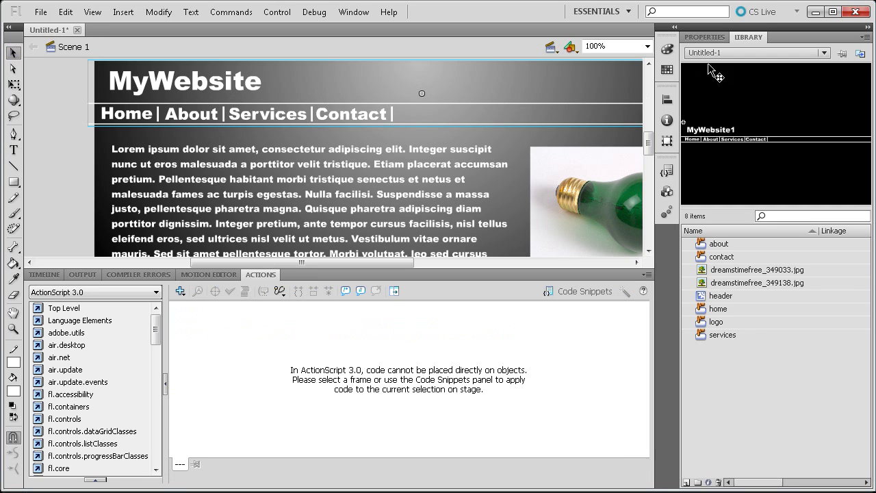
{"action": "left_click", "coordinate": [704, 37]}
{"action": "left_click", "coordinate": [761, 57]}
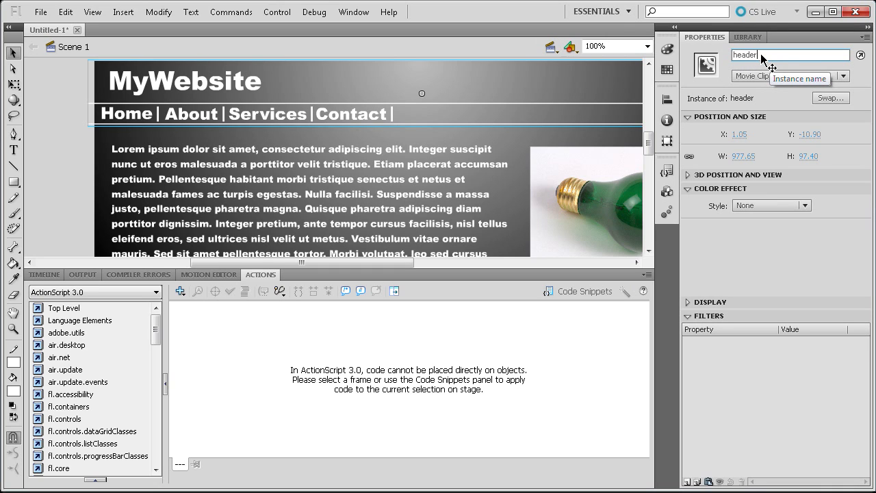
{"action": "type", "text": "header_mc"}
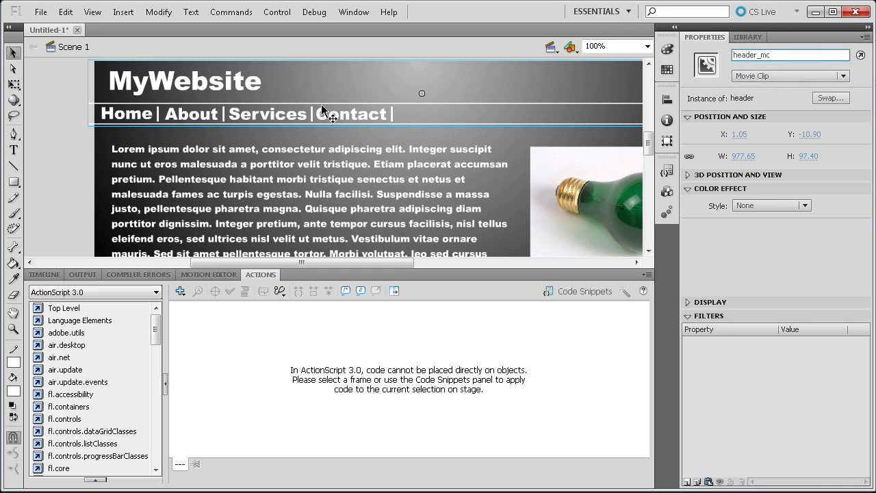
- Give the header movie clip on frame 2 the instance name header_mc
{"action": "left_click", "coordinate": [48, 274]}
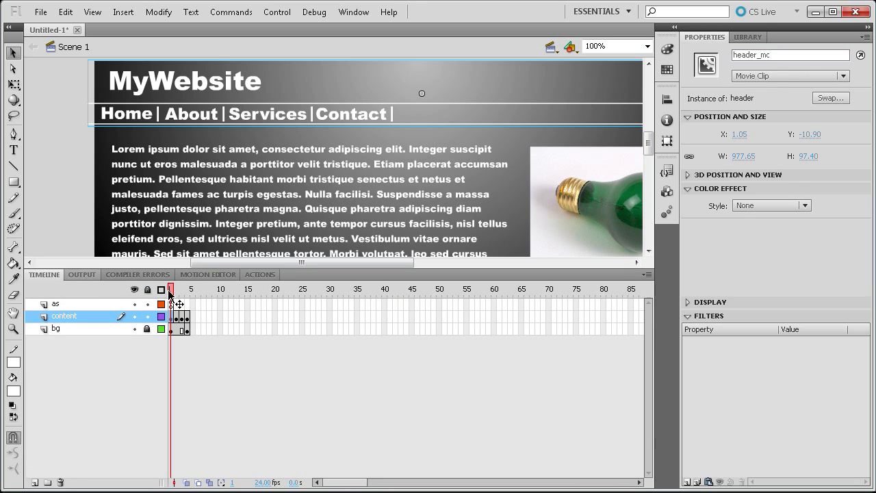
{"action": "left_click", "coordinate": [175, 289]}
{"action": "left_click", "coordinate": [222, 91]}
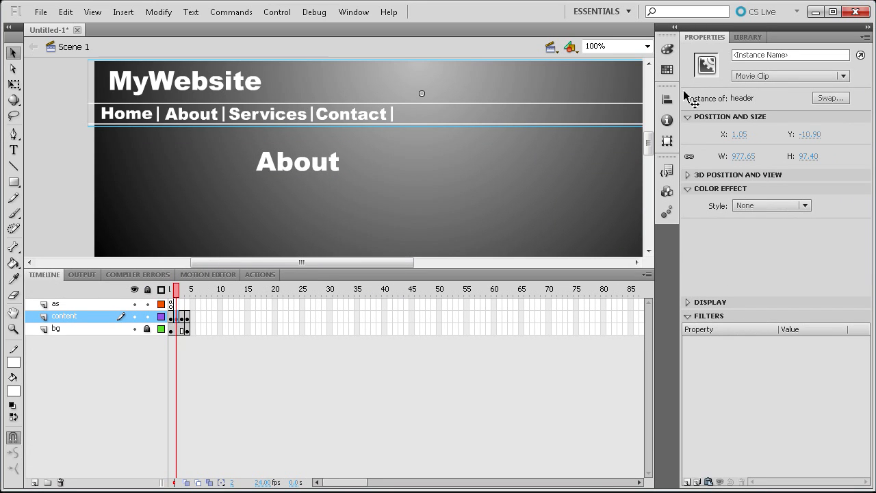
{"action": "left_click", "coordinate": [761, 56]}
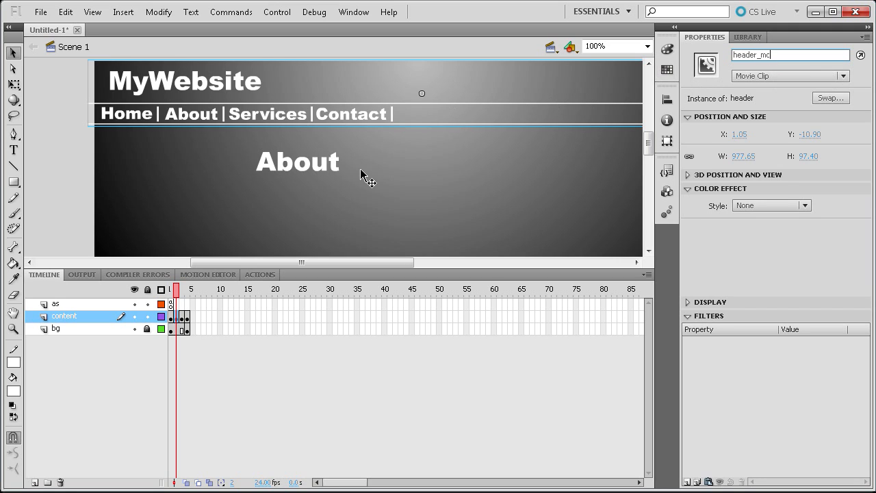
- Give the header movie clip on frame 3, the Services page, the instance name header_mc
{"action": "left_click", "coordinate": [182, 290]}
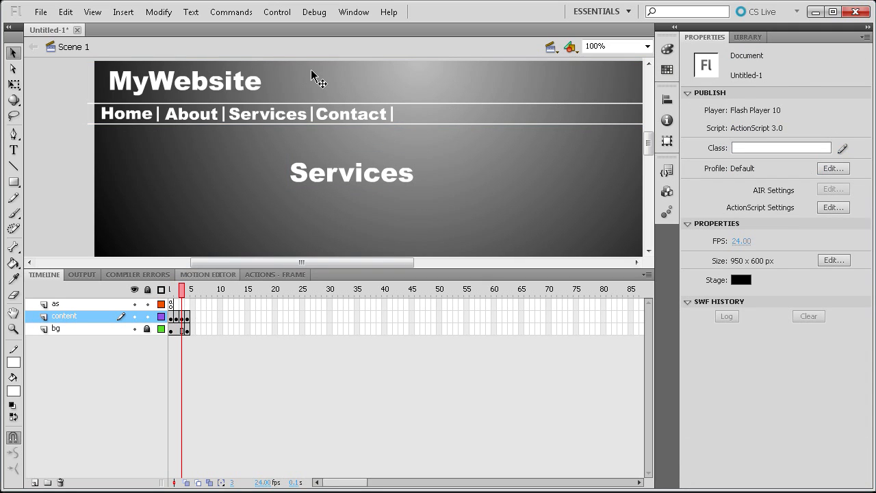
{"action": "left_click", "coordinate": [176, 318]}
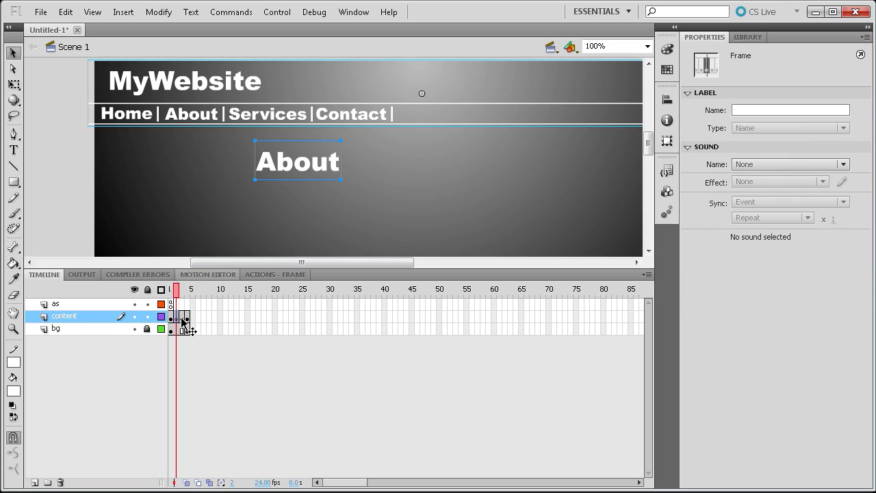
{"action": "left_click", "coordinate": [182, 318]}
{"action": "left_click", "coordinate": [287, 91]}
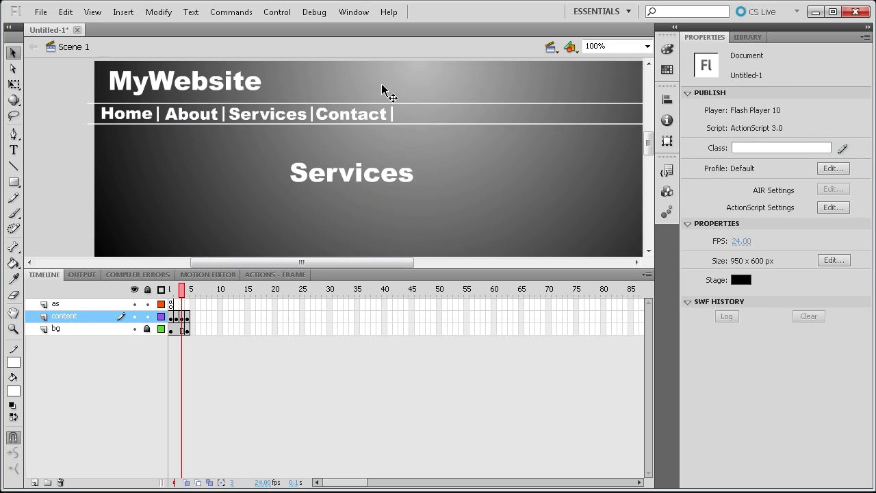
{"action": "left_click", "coordinate": [748, 37]}
{"action": "left_click", "coordinate": [712, 38]}
{"action": "left_click", "coordinate": [253, 118]}
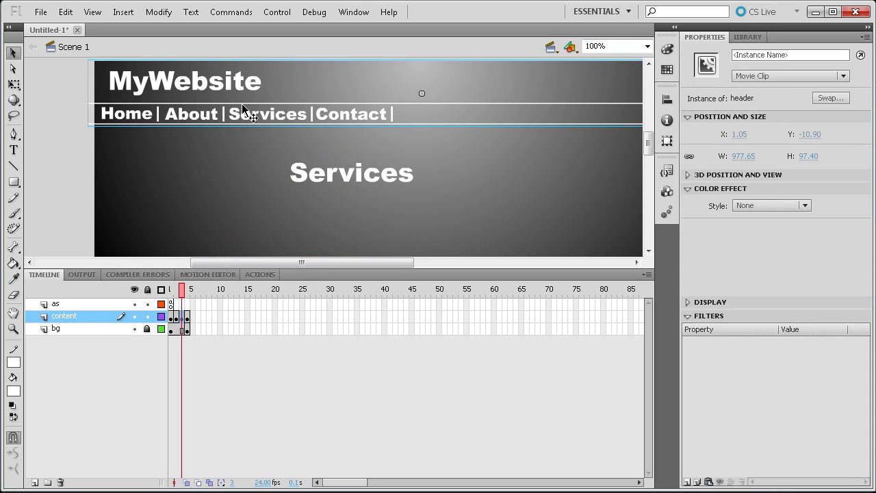
{"action": "left_click", "coordinate": [748, 37]}
{"action": "left_click", "coordinate": [703, 37]}
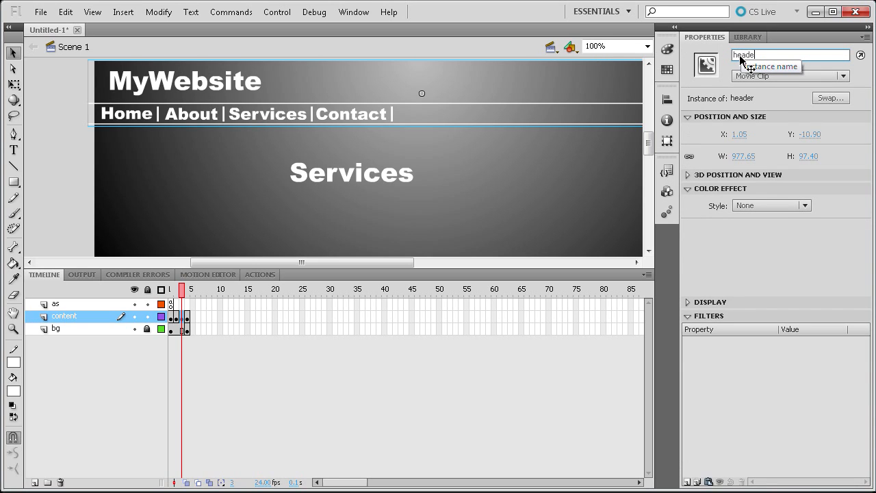
{"action": "left_click", "coordinate": [741, 60]}
{"action": "type", "text": "header_mc"}
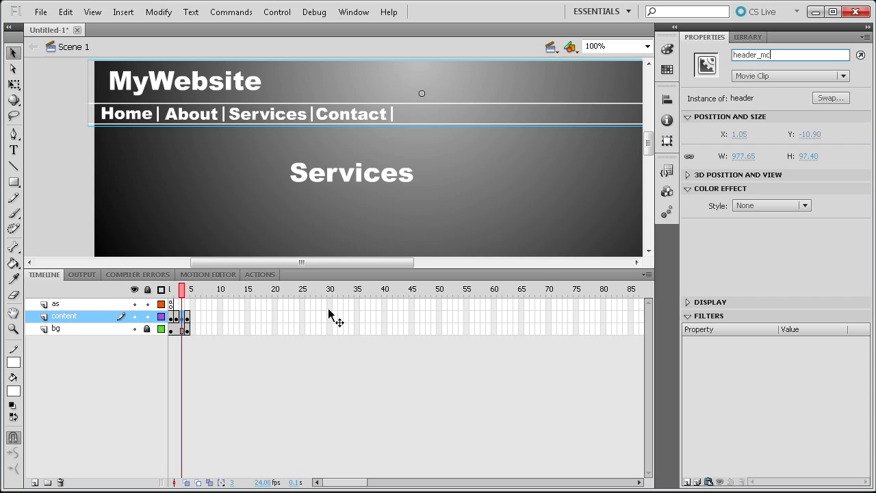
- Give the header movie clip on frame 4, the Contact page, the instance name header_mc
{"action": "left_click", "coordinate": [189, 315]}
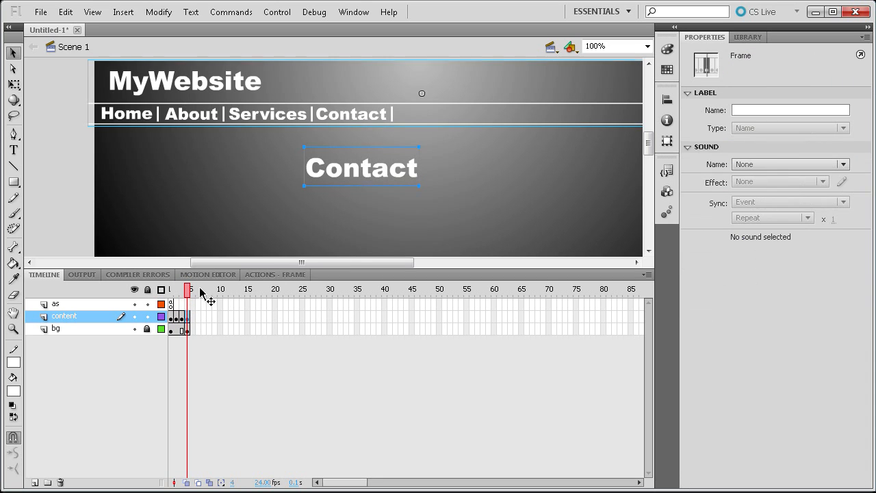
{"action": "left_click", "coordinate": [274, 92]}
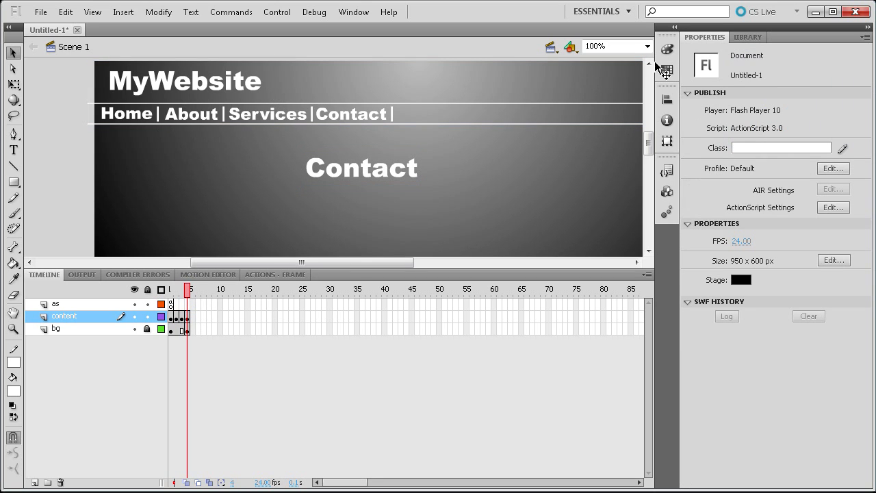
{"action": "left_click", "coordinate": [236, 110]}
{"action": "left_click", "coordinate": [768, 59]}
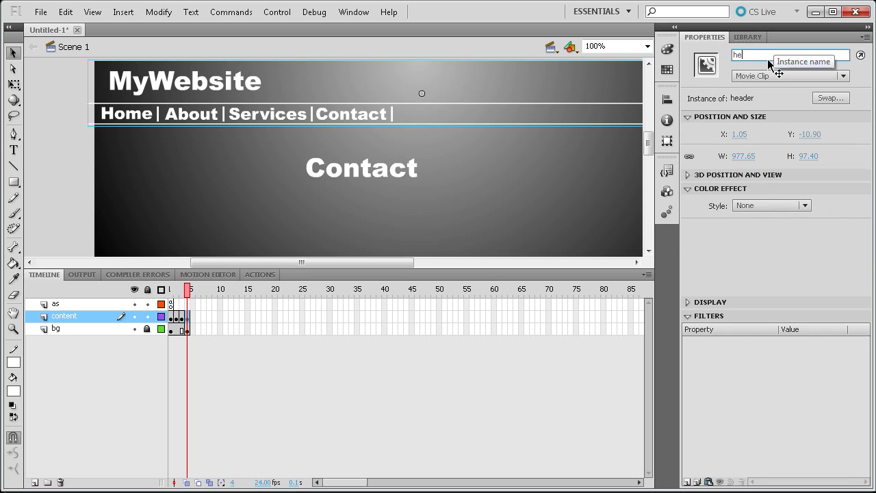
{"action": "type", "text": "header_mc"}
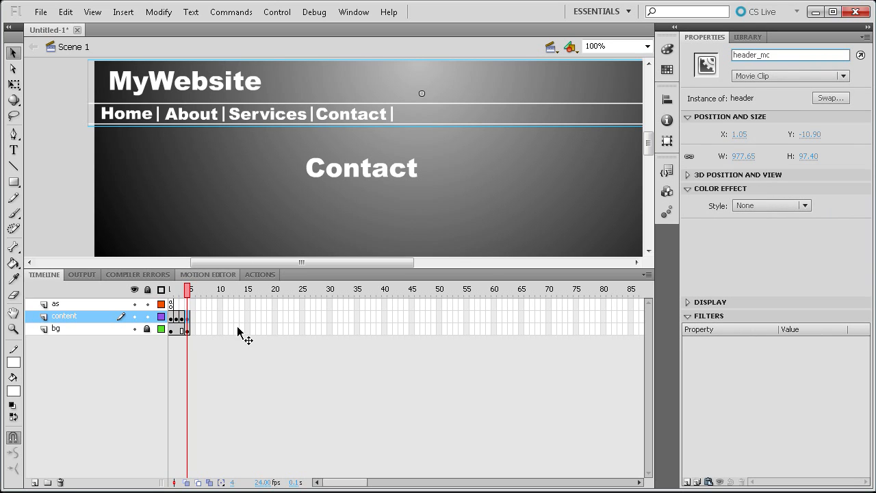
- In the frame 1 script of the as layer, change header to header_mc in the home_btn listener line
{"action": "left_click", "coordinate": [171, 290]}
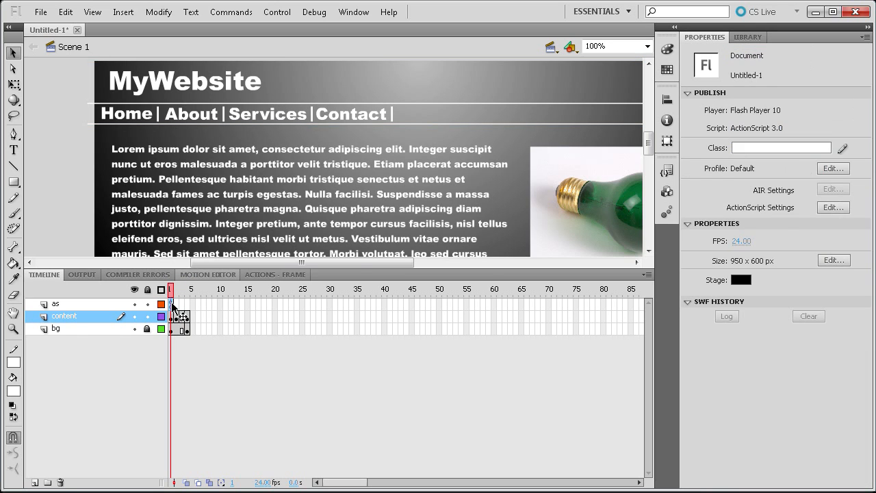
{"action": "left_click", "coordinate": [171, 303]}
{"action": "key", "text": "F9"}
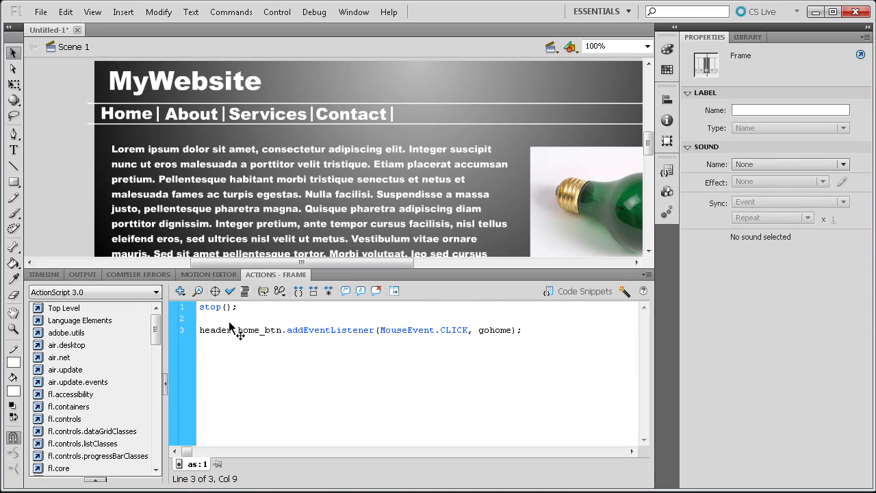
{"action": "type", "text": "_mc"}
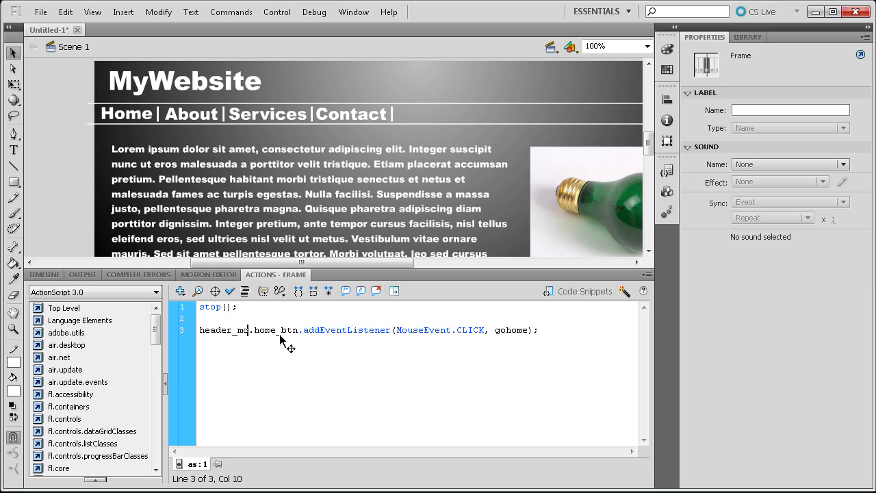
{"action": "left_click_drag", "start_coordinate": [310, 330], "coordinate": [450, 340]}
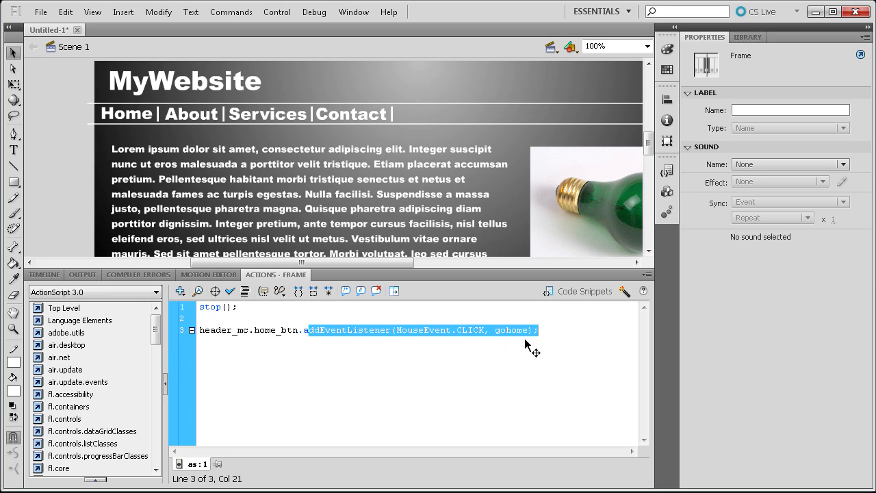
- Below the listener, declare the function gohome (event:MouseEvent):void
{"action": "left_click", "coordinate": [548, 337]}
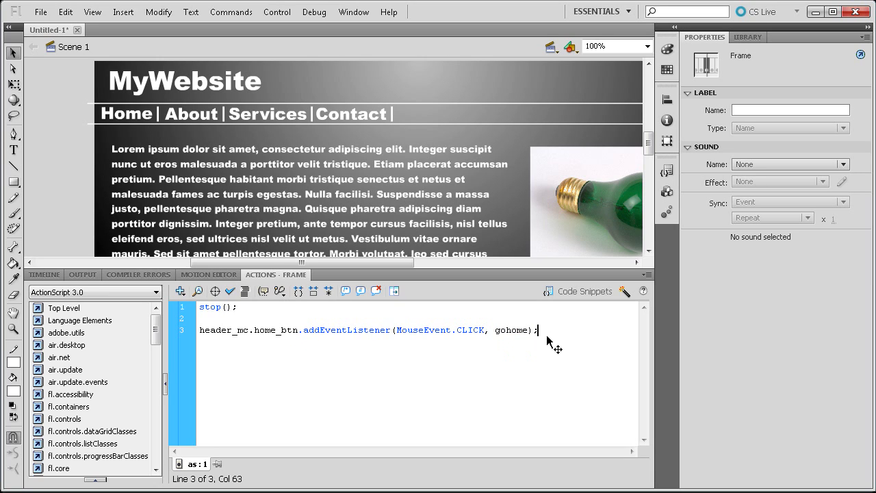
{"action": "key", "text": "Return"}
{"action": "key", "text": "Return"}
{"action": "type", "text": "function gohome (eve"}
{"action": "type", "text": "nt:M"}
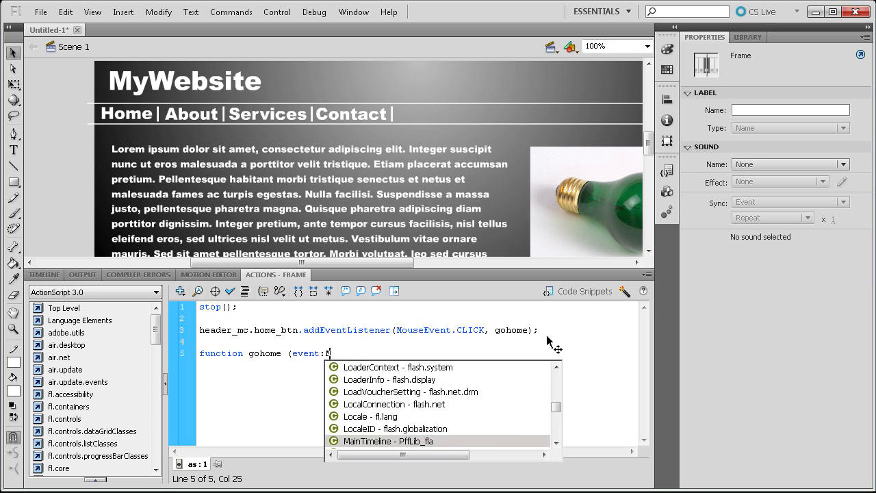
{"action": "type", "text": "ouseEvent"}
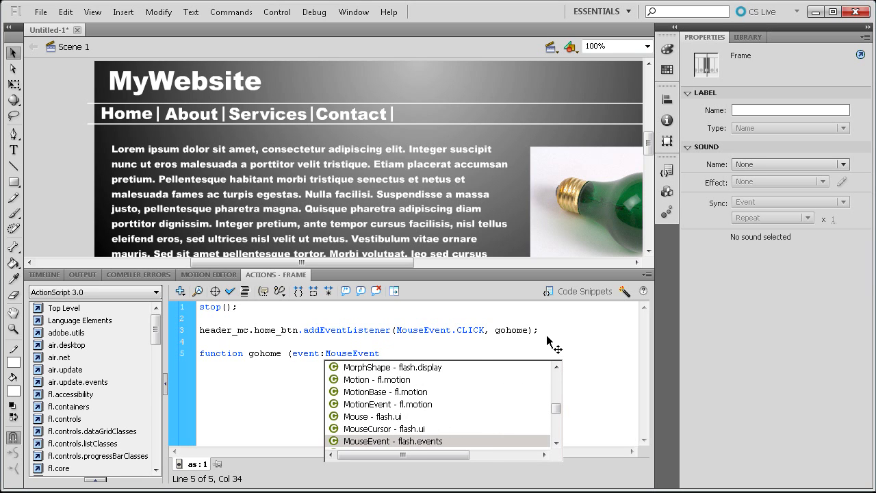
{"action": "type", "text": ")"}
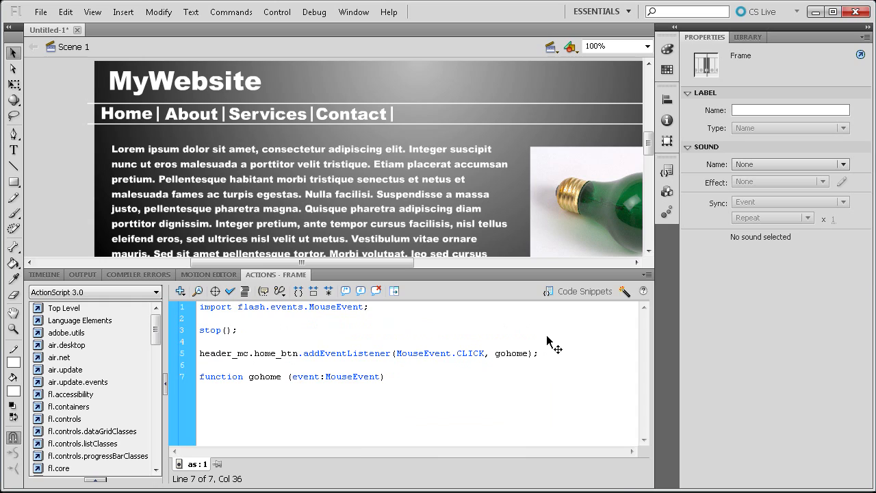
{"action": "type", "text": ":void"}
- Add a braced body to the gohome function containing gotoAndStop(1);
{"action": "key", "text": "Return"}
{"action": "left_click_drag", "start_coordinate": [209, 400], "coordinate": [200, 398]}
{"action": "left_click", "coordinate": [220, 391]}
{"action": "type", "text": "p(1);"}
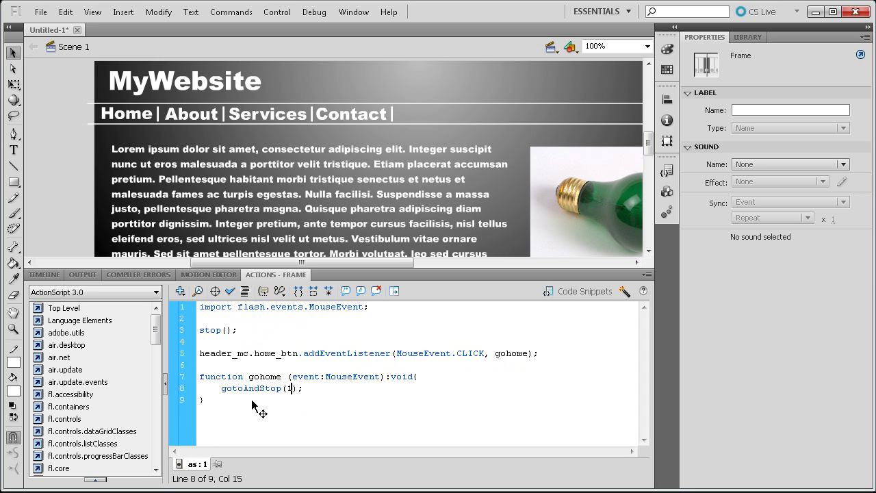
- Duplicate the home_btn listener line directly beneath itself
{"action": "left_click", "coordinate": [518, 343]}
{"action": "left_click_drag", "start_coordinate": [541, 354], "coordinate": [171, 354]}
{"action": "key", "text": "ctrl+c"}
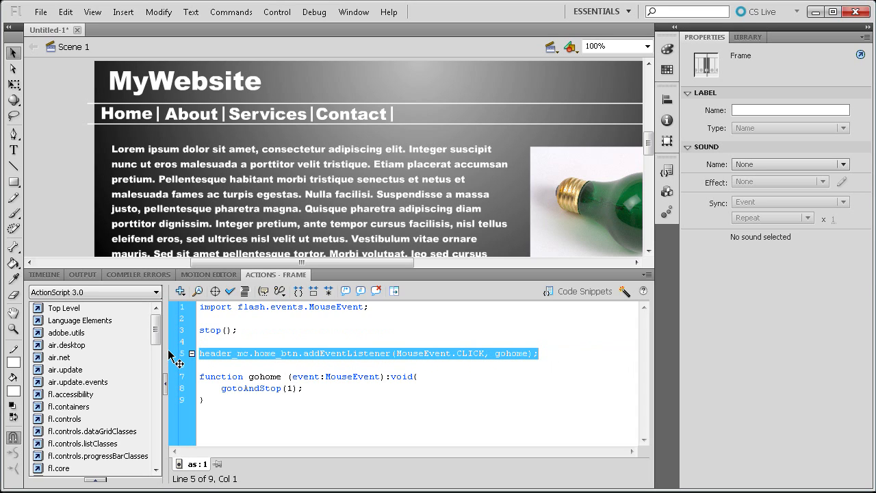
{"action": "left_click", "coordinate": [555, 352]}
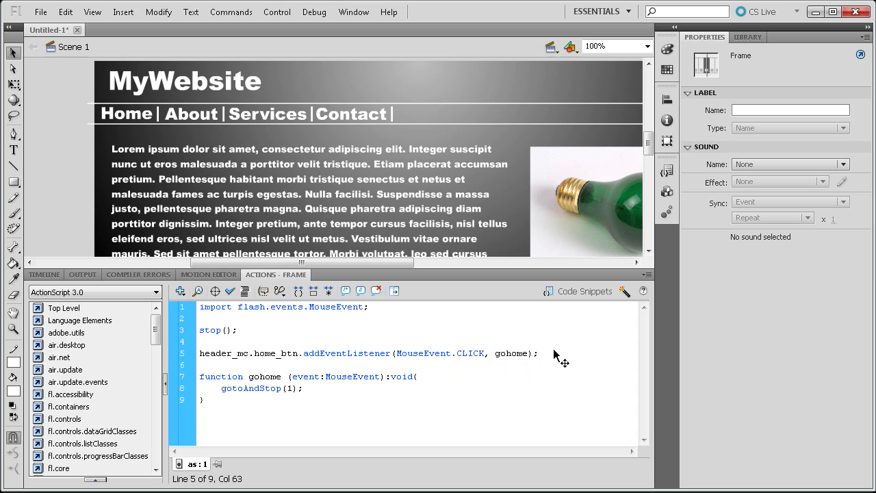
{"action": "key", "text": "Return"}
{"action": "key", "text": "ctrl+v"}
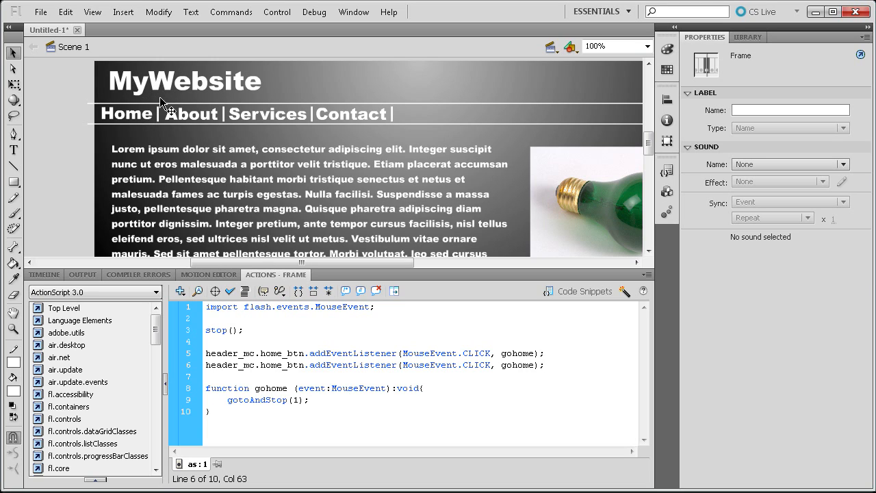
- Change home_btn to logo_btn in the duplicated listener line, keeping gohome as its handler
{"action": "mouse_move", "coordinate": [250, 365]}
{"action": "left_mouse_down"}
{"action": "mouse_move", "coordinate": [232, 364]}
{"action": "mouse_move", "coordinate": [264, 366]}
{"action": "left_mouse_up"}
{"action": "left_click", "coordinate": [255, 364]}
{"action": "type", "text": "lo"}
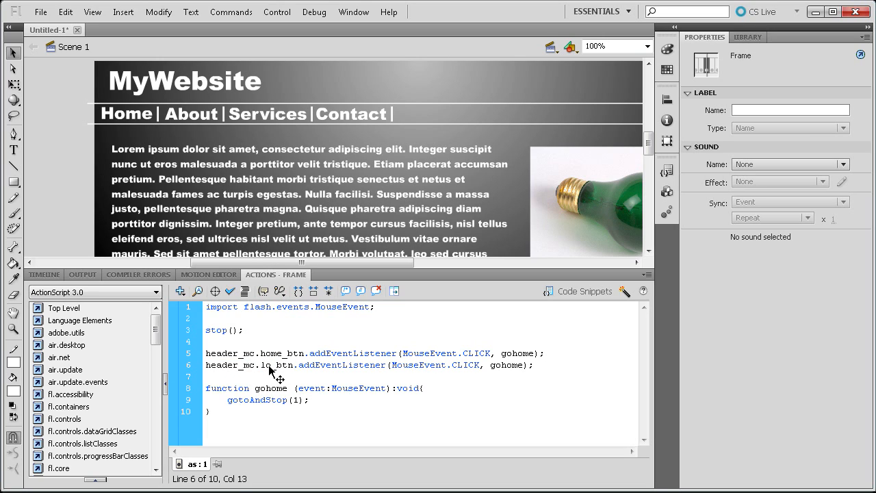
{"action": "type", "text": "go"}
{"action": "left_click", "coordinate": [540, 374]}
{"action": "left_click", "coordinate": [498, 369]}
{"action": "left_click_drag", "start_coordinate": [503, 372], "coordinate": [534, 372]}
{"action": "left_click", "coordinate": [355, 414]}
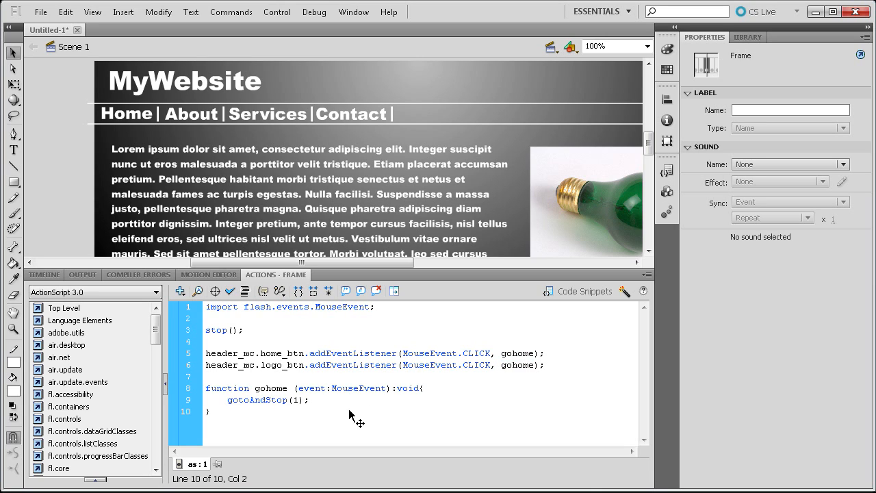
- Copy the logo_btn listener together with the gohome function and paste them below the existing code
{"action": "left_click_drag", "start_coordinate": [219, 415], "coordinate": [199, 367]}
{"action": "key", "text": "ctrl+c"}
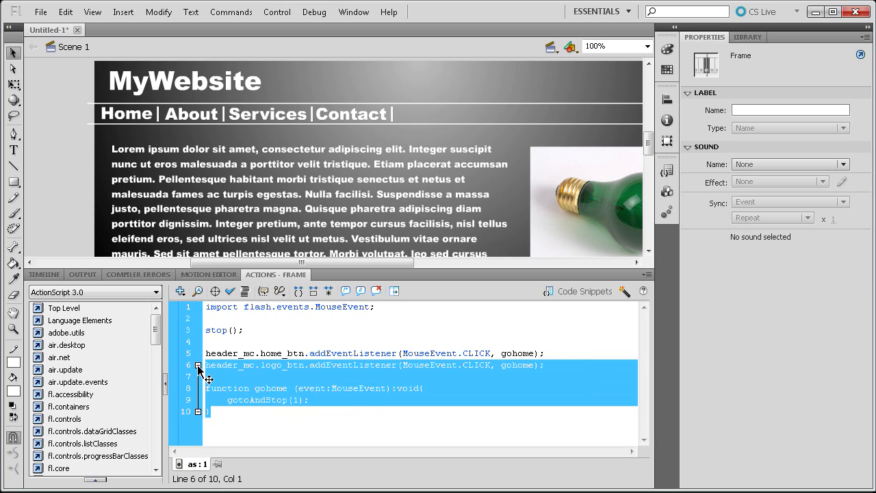
{"action": "left_click", "coordinate": [311, 376]}
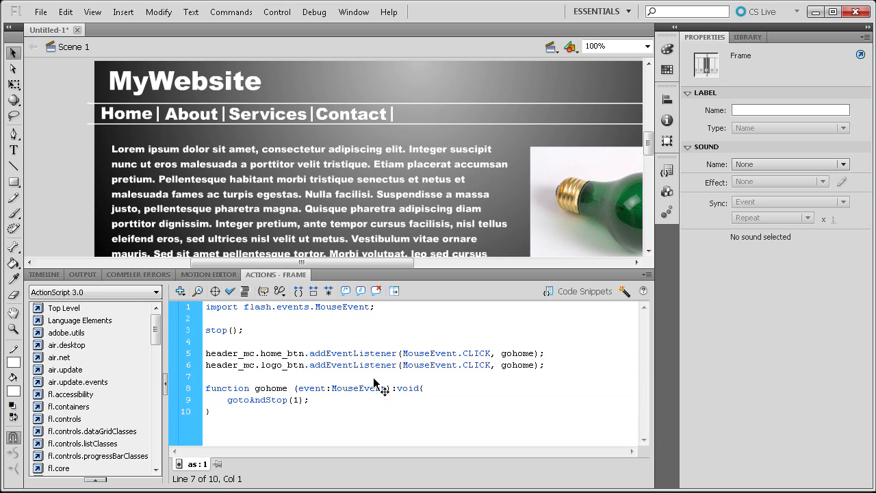
{"action": "left_click_drag", "start_coordinate": [290, 414], "coordinate": [223, 393]}
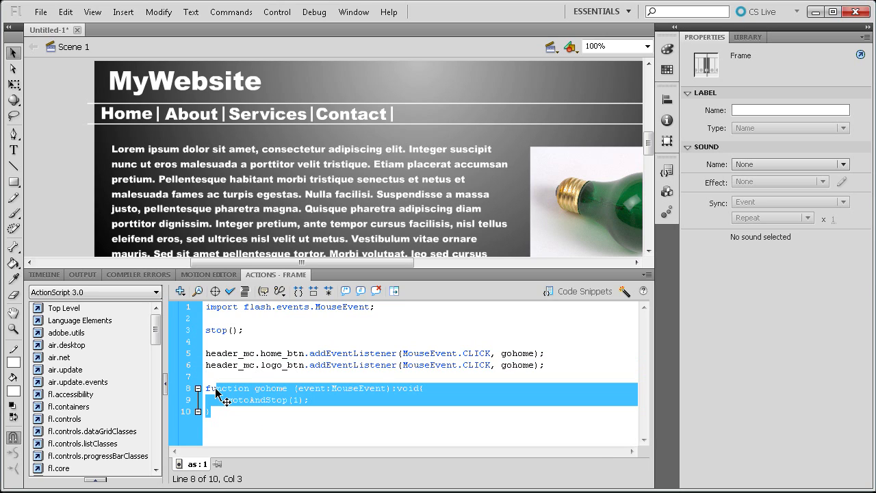
{"action": "left_click", "coordinate": [289, 407]}
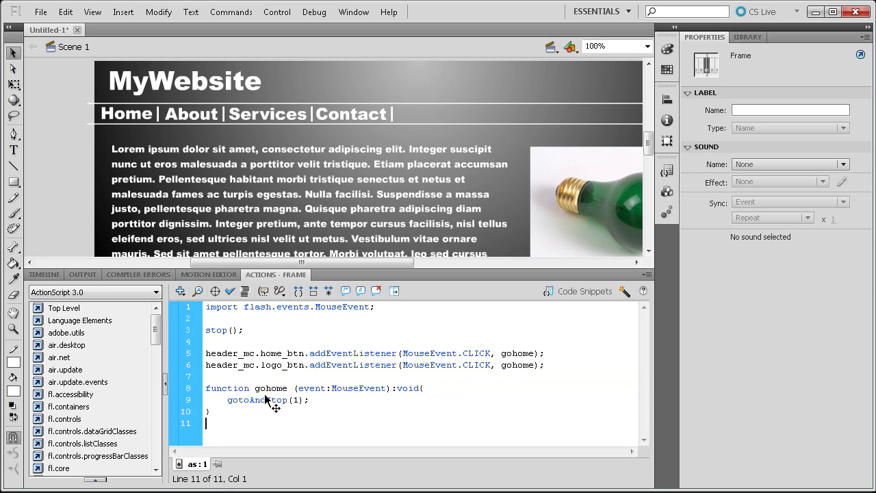
{"action": "key", "text": "ctrl+v"}
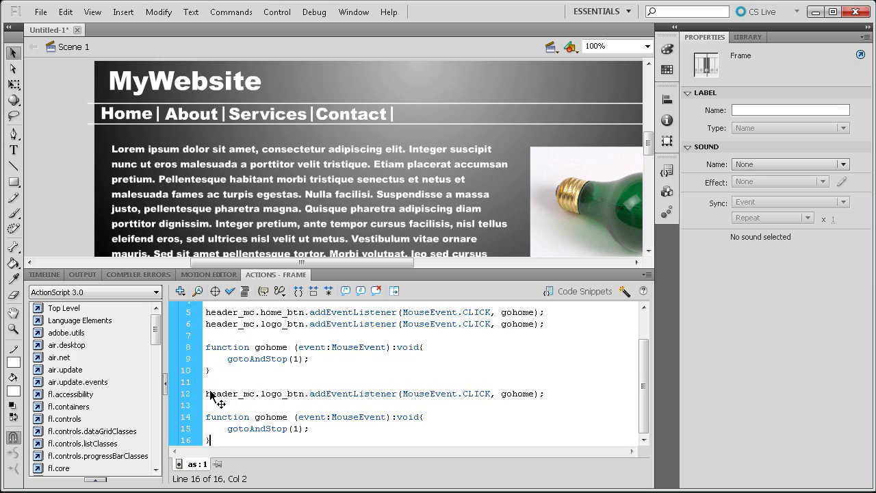
- Point the pasted listener at about_btn and set its handler to goabout
{"action": "left_click_drag", "start_coordinate": [208, 399], "coordinate": [259, 394]}
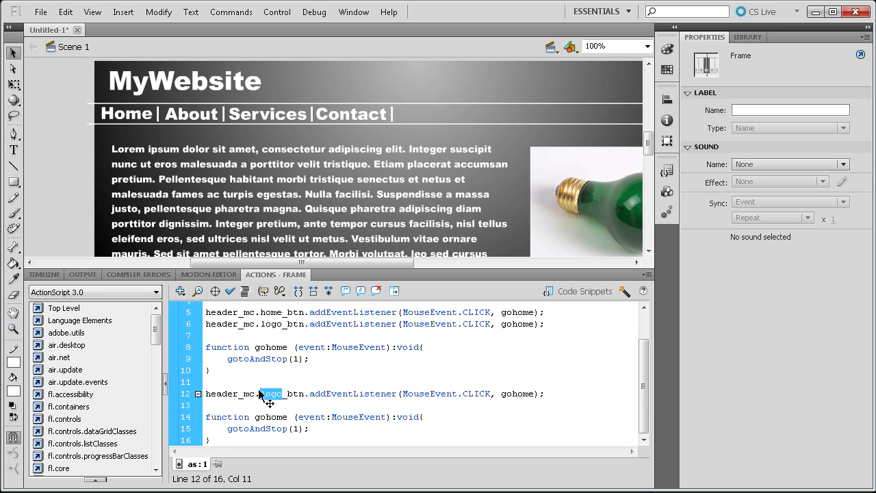
{"action": "type", "text": "about"}
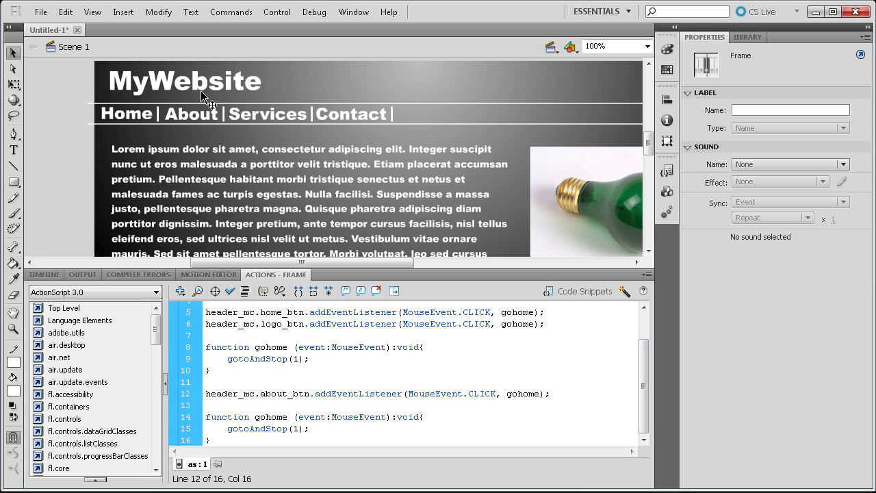
{"action": "left_click_drag", "start_coordinate": [521, 395], "coordinate": [537, 395]}
{"action": "type", "text": "abc"}
- Rename the pasted function to goabout using the listener's handler name, and make it call gotoAndStop(2);
{"action": "double_click", "coordinate": [538, 395]}
{"action": "key", "text": "ctrl+c"}
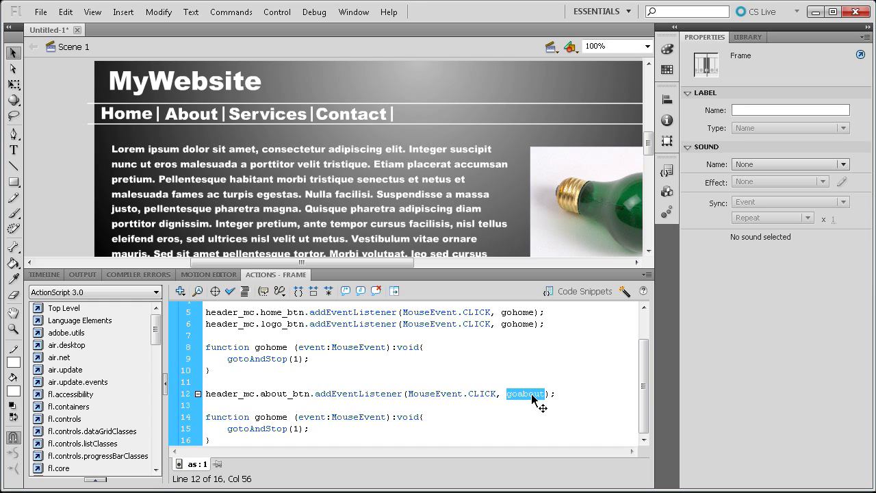
{"action": "left_click", "coordinate": [270, 416]}
{"action": "double_click", "coordinate": [270, 417]}
{"action": "key", "text": "ctrl+v"}
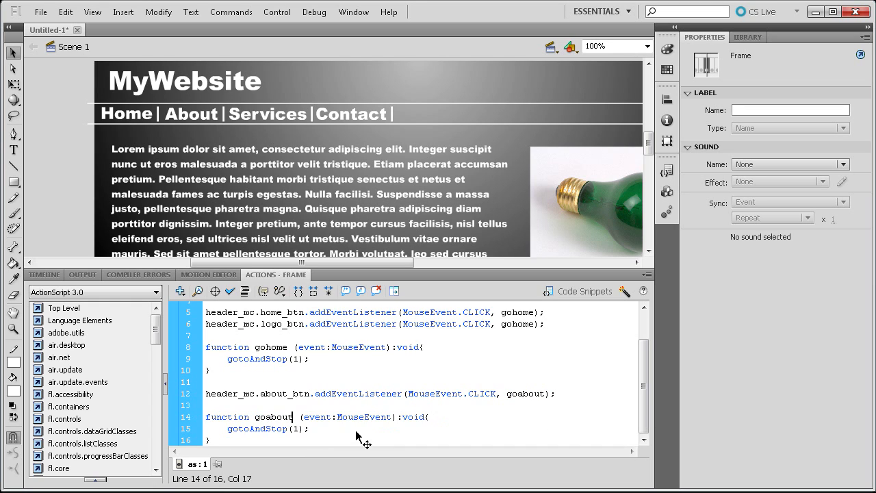
{"action": "double_click", "coordinate": [297, 429]}
{"action": "type", "text": "2"}
- Duplicate the about_btn listener and goabout function block at the end of the script
{"action": "left_click_drag", "start_coordinate": [190, 428], "coordinate": [185, 394]}
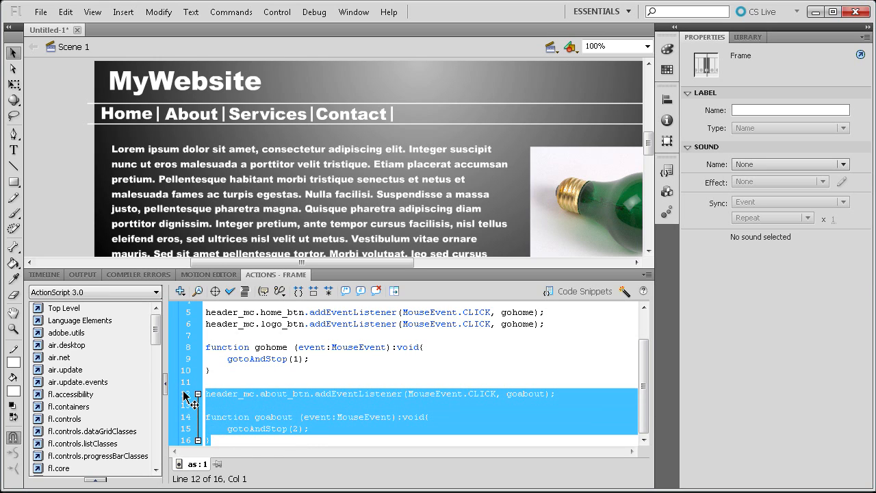
{"action": "left_click", "coordinate": [278, 443]}
{"action": "type", "text": "header_mc.about_btn.addEventListener(MouseEvent.CLICK, goabout);  function goabout (event:MouseEvent):void{ \tgotoAndStop(2); }"}
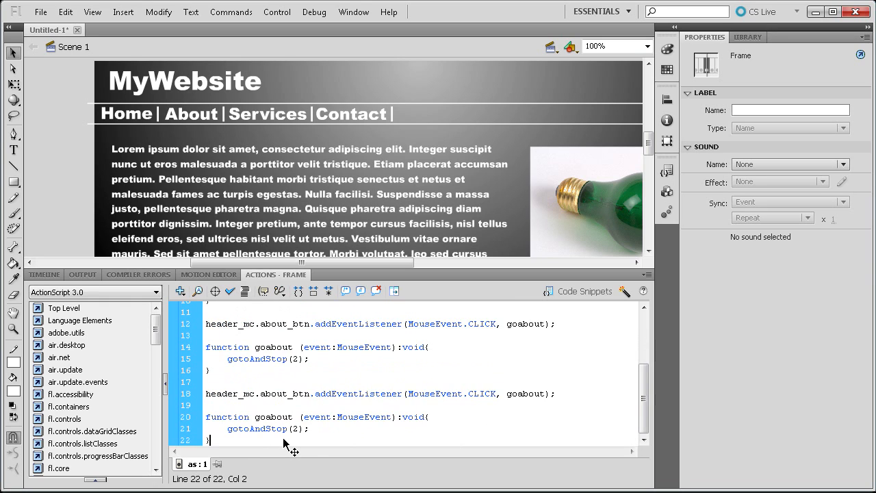
- Point the duplicated listener on line 18 at services_btn and set its handler to goservices
{"action": "left_click_drag", "start_coordinate": [289, 394], "coordinate": [269, 397]}
{"action": "key", "text": "shift+Left"}
{"action": "type", "text": "serv"}
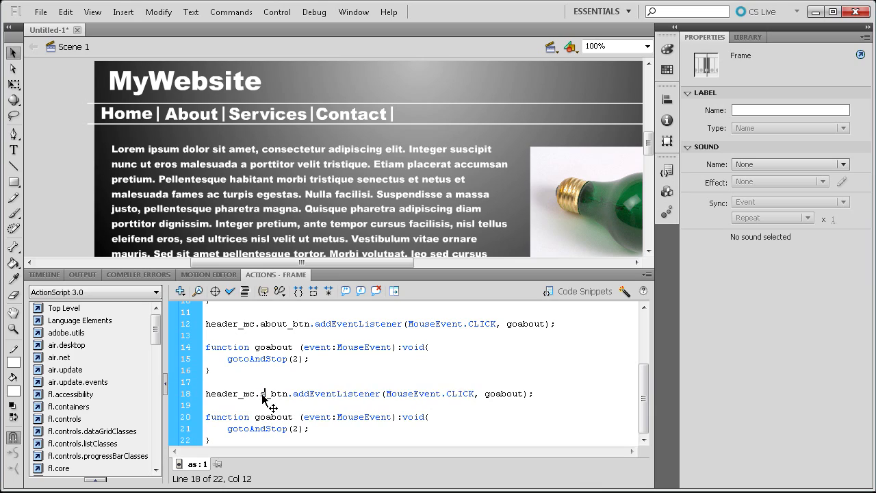
{"action": "type", "text": "ices"}
{"action": "left_click_drag", "start_coordinate": [533, 402], "coordinate": [563, 400]}
{"action": "type", "text": "services"}
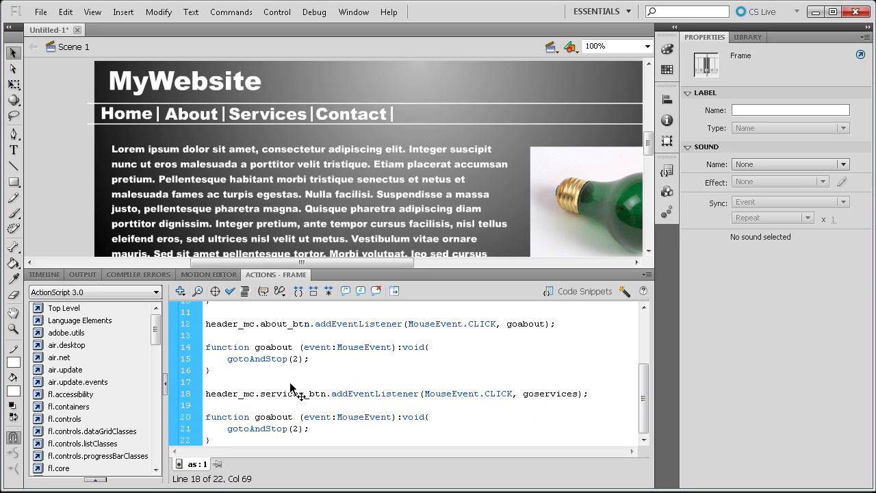
- Rename the duplicated function to goservices using the listener's handler name, and make it call gotoAndStop(3);
{"action": "double_click", "coordinate": [540, 395]}
{"action": "key", "text": "ctrl+c"}
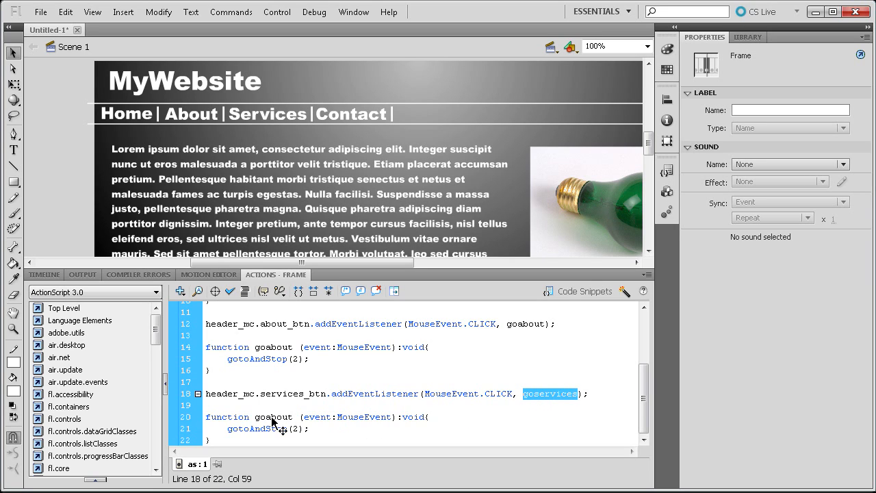
{"action": "double_click", "coordinate": [274, 417]}
{"action": "key", "text": "ctrl+v"}
{"action": "double_click", "coordinate": [294, 429]}
{"action": "type", "text": "3"}
- Duplicate the services_btn listener and goservices function block at the end of the script
{"action": "left_click_drag", "start_coordinate": [239, 441], "coordinate": [207, 402]}
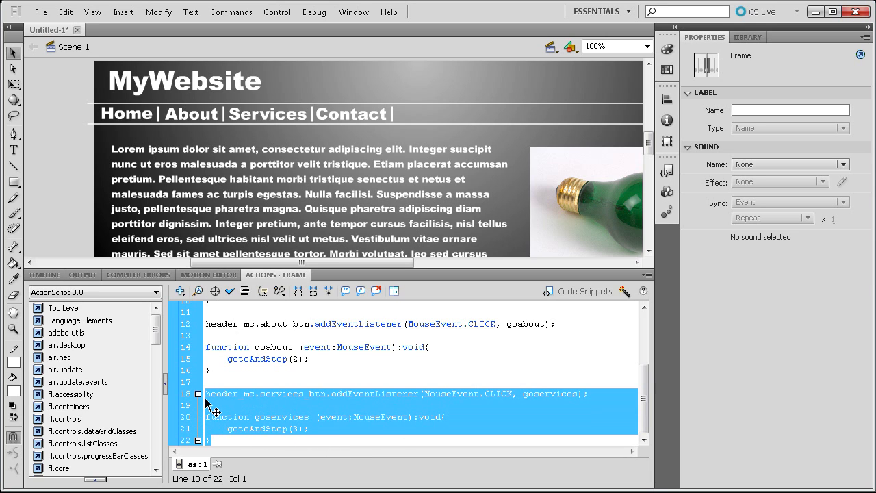
{"action": "left_click", "coordinate": [243, 440]}
{"action": "key", "text": "Return"}
{"action": "key", "text": "Return"}
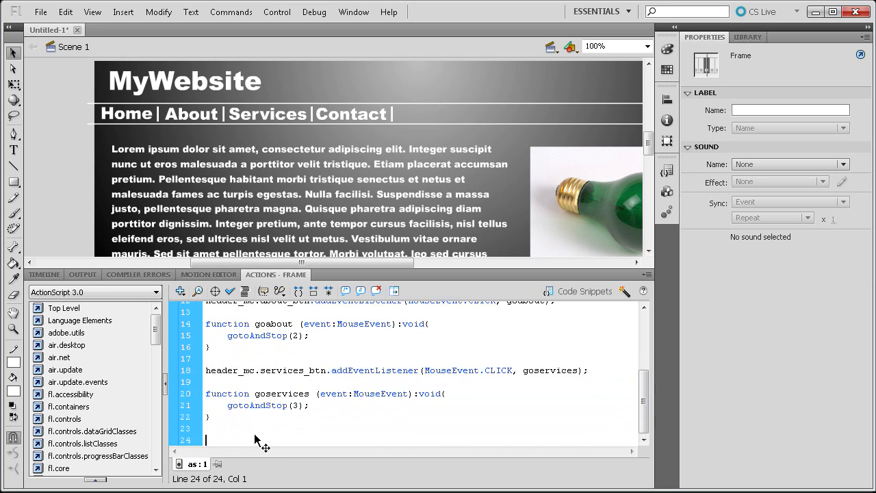
{"action": "key", "text": "ctrl+v"}
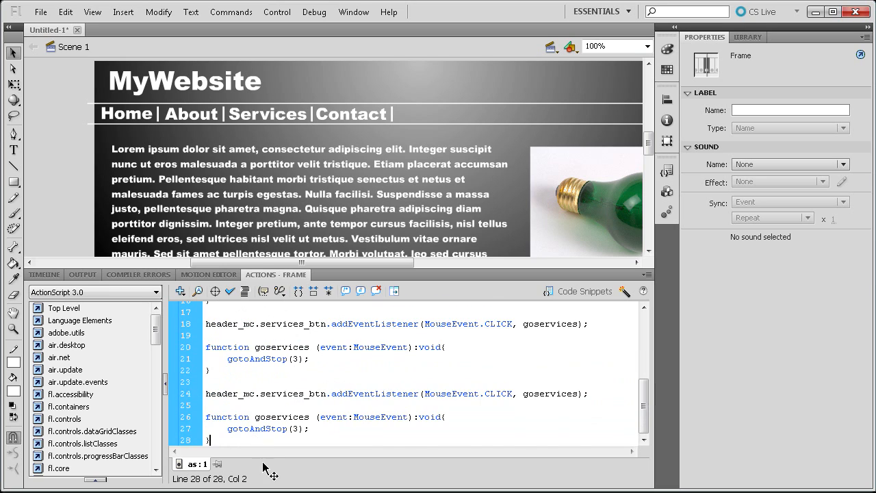
- Point the last listener at contact_btn and set its handler to gocontact
{"action": "left_click_drag", "start_coordinate": [304, 394], "coordinate": [261, 401]}
{"action": "left_click", "coordinate": [301, 401]}
{"action": "type", "text": "contac"}
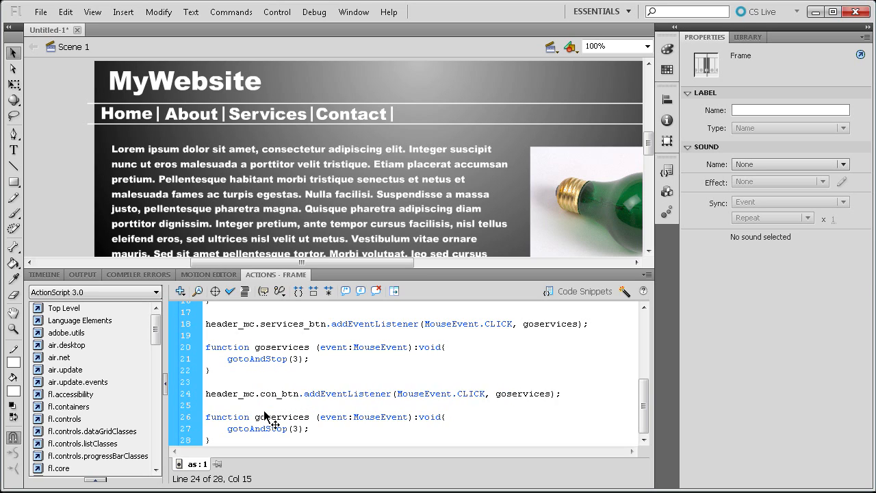
{"action": "type", "text": "t"}
{"action": "left_click_drag", "start_coordinate": [538, 393], "coordinate": [574, 397]}
{"action": "type", "text": "contact"}
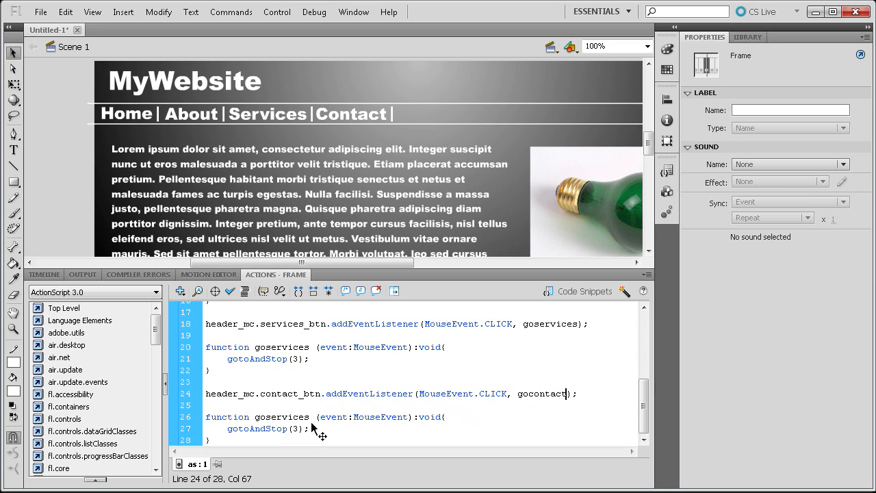
- Rename the last function to gocontact and make it call gotoAndStop(4);
{"action": "left_click_drag", "start_coordinate": [311, 420], "coordinate": [267, 419]}
{"action": "type", "text": "contact"}
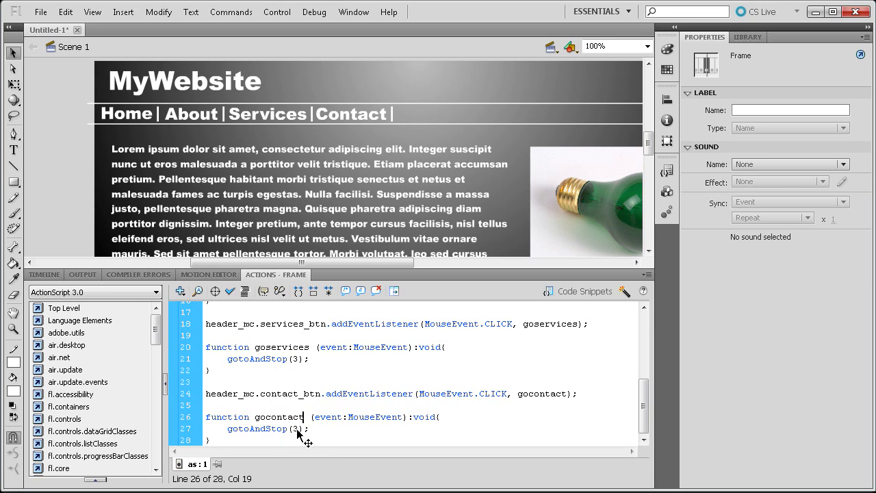
{"action": "double_click", "coordinate": [296, 430]}
{"action": "type", "text": "4"}
{"action": "scroll", "coordinate": [352, 373], "scroll_direction": "up", "scroll_amount": 2}
{"action": "scroll", "coordinate": [339, 375], "scroll_direction": "down", "scroll_amount": 2}
- Test the movie and try the About, Services, Contact and Home menu buttons in turn
{"action": "left_click", "coordinate": [262, 14]}
{"action": "mouse_move", "coordinate": [366, 112]}
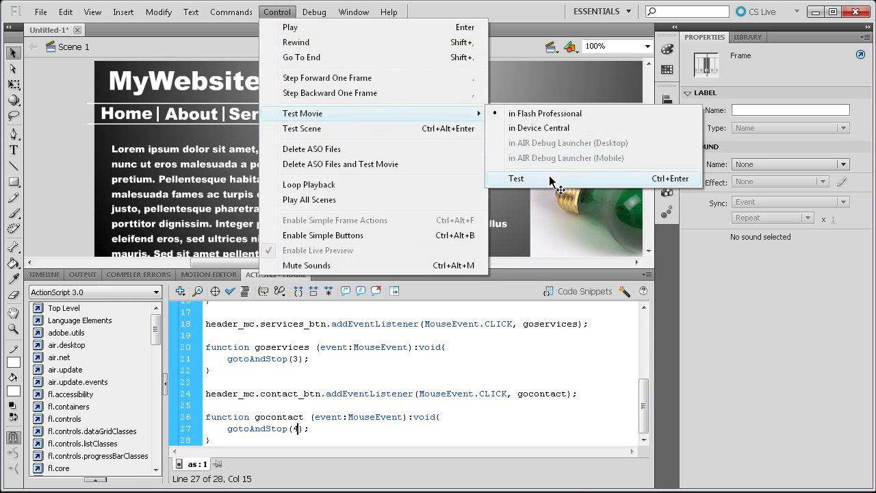
{"action": "left_click", "coordinate": [546, 176]}
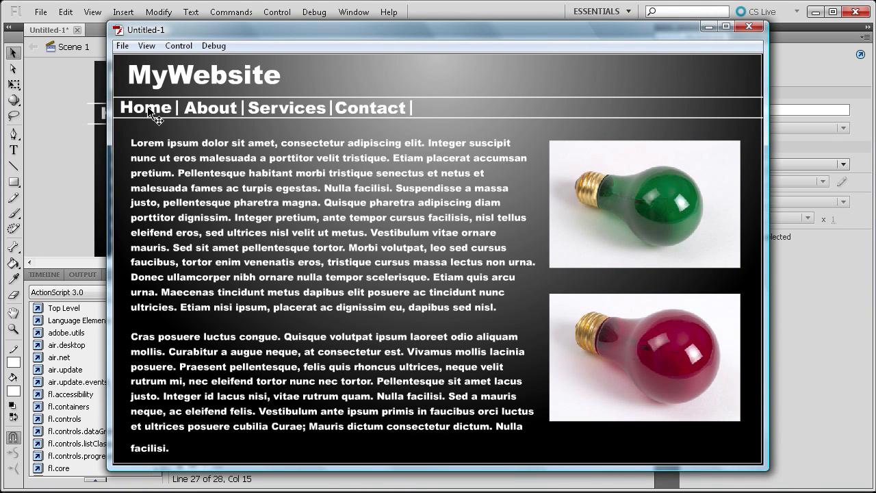
{"action": "left_click", "coordinate": [206, 112]}
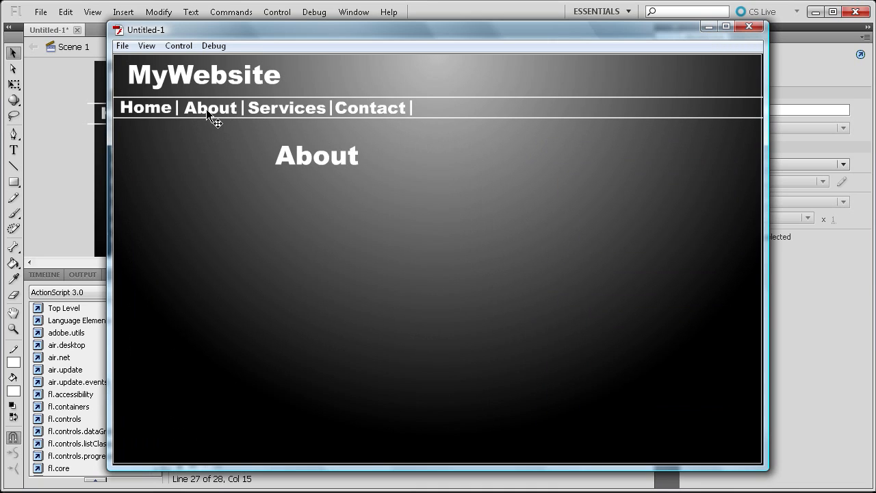
{"action": "left_click", "coordinate": [256, 108]}
{"action": "left_click", "coordinate": [338, 111]}
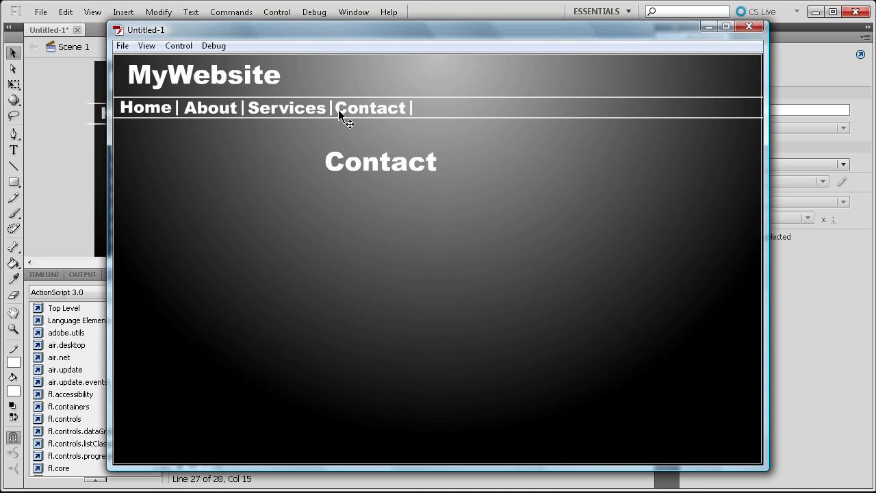
{"action": "left_click", "coordinate": [164, 109]}
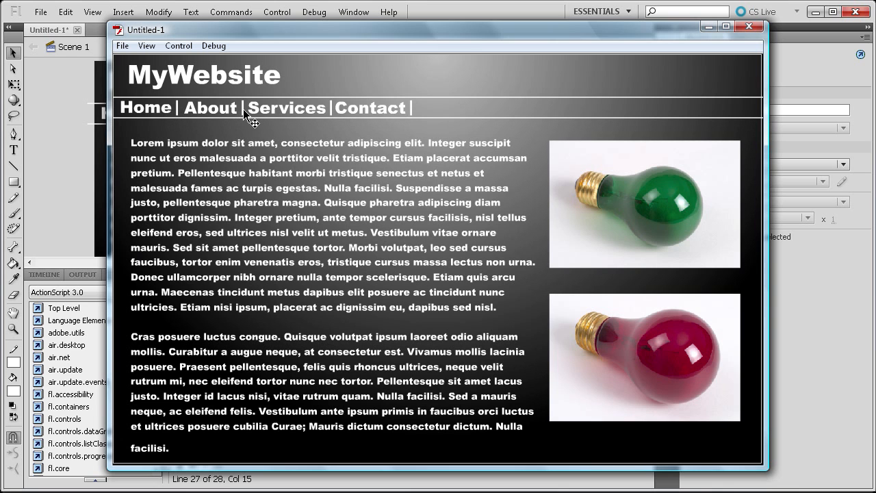
- Try the MyWebsite logo and switch among the menu pages again, ending on Home, and close the test movie
{"action": "left_click", "coordinate": [260, 110]}
{"action": "left_click", "coordinate": [213, 77]}
{"action": "left_click", "coordinate": [255, 108]}
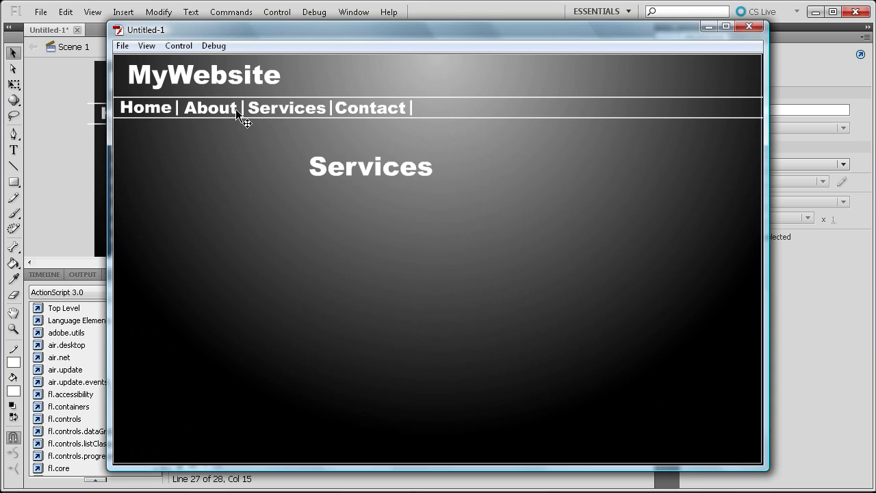
{"action": "left_click", "coordinate": [233, 109]}
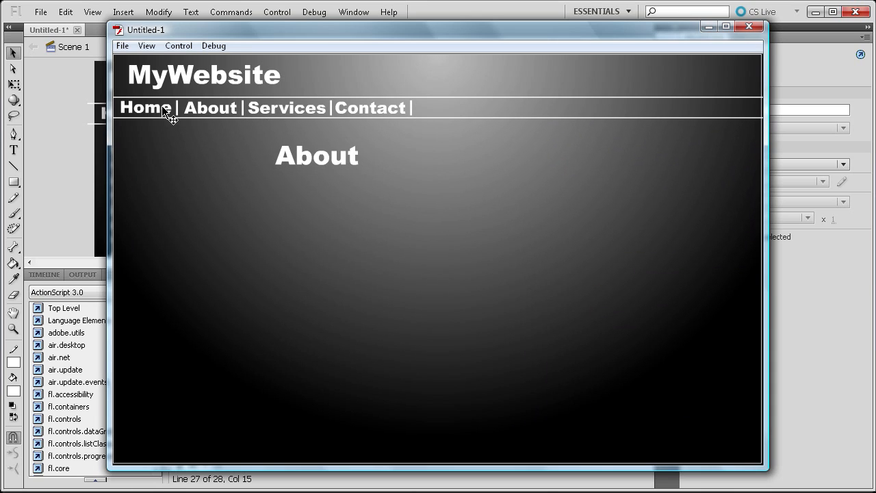
{"action": "left_click", "coordinate": [163, 107]}
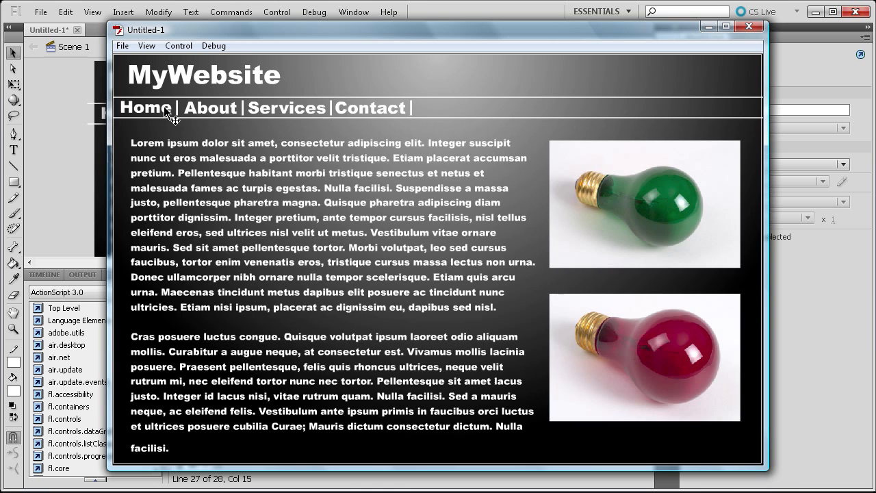
{"action": "left_click", "coordinate": [370, 108]}
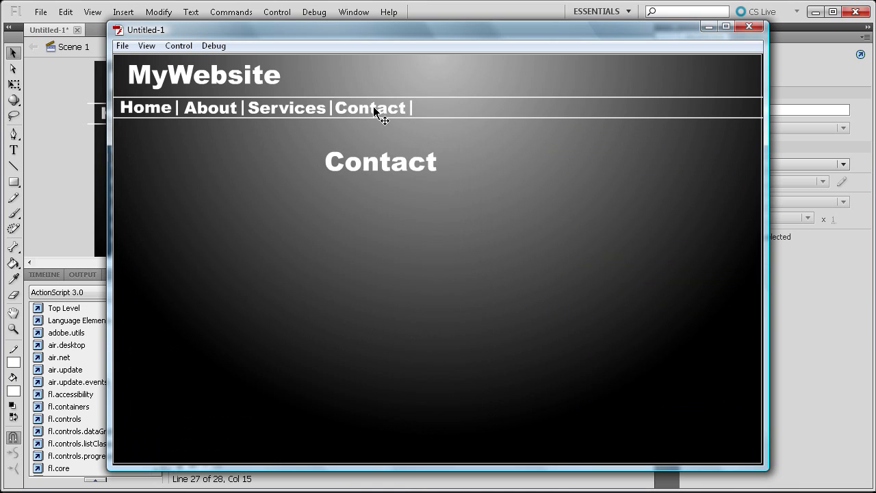
{"action": "left_click", "coordinate": [157, 108]}
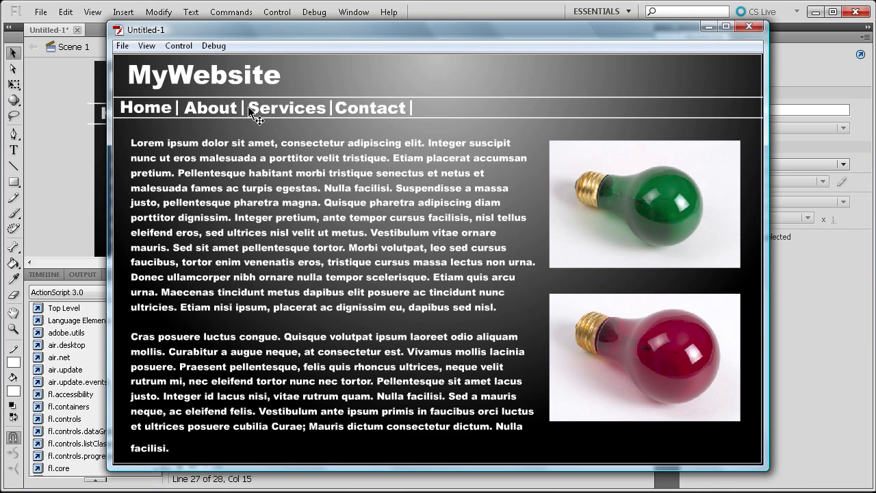
{"action": "left_click", "coordinate": [201, 105]}
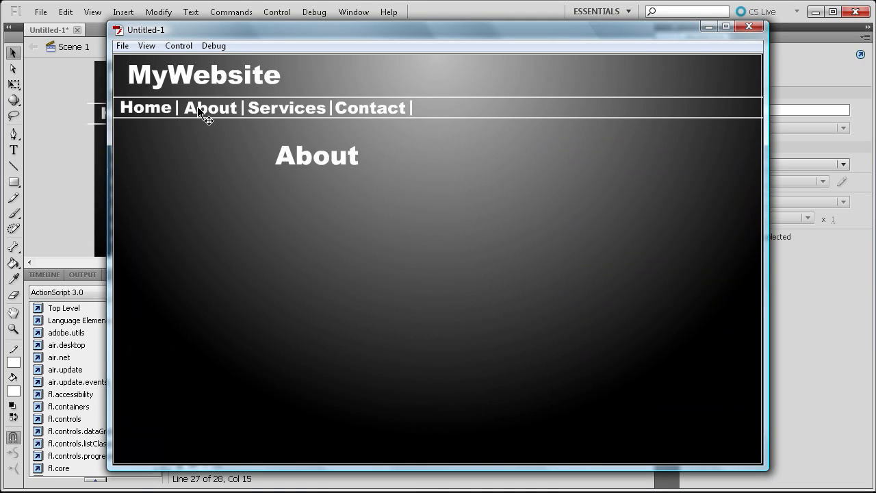
{"action": "left_click", "coordinate": [133, 110]}
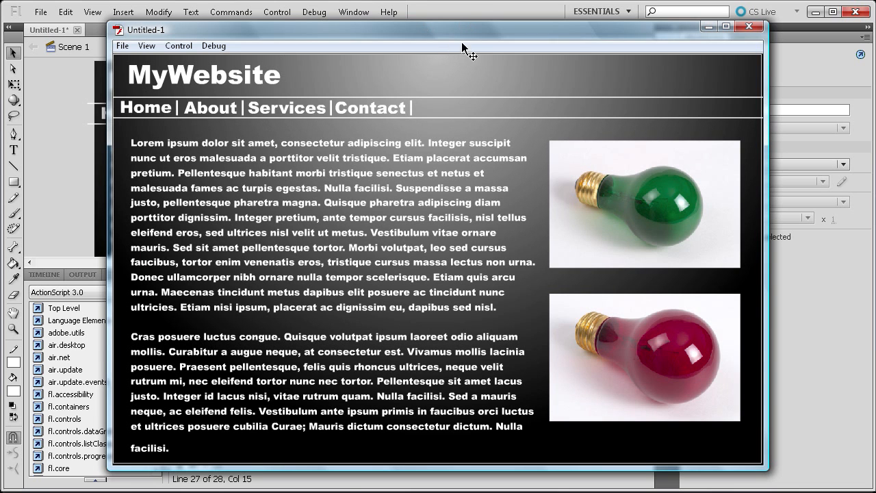
{"action": "left_click", "coordinate": [749, 26]}
- Open the header symbol from the library for editing and enter its Home button's Up/Over/Down/Hit timeline
{"action": "left_click", "coordinate": [748, 37]}
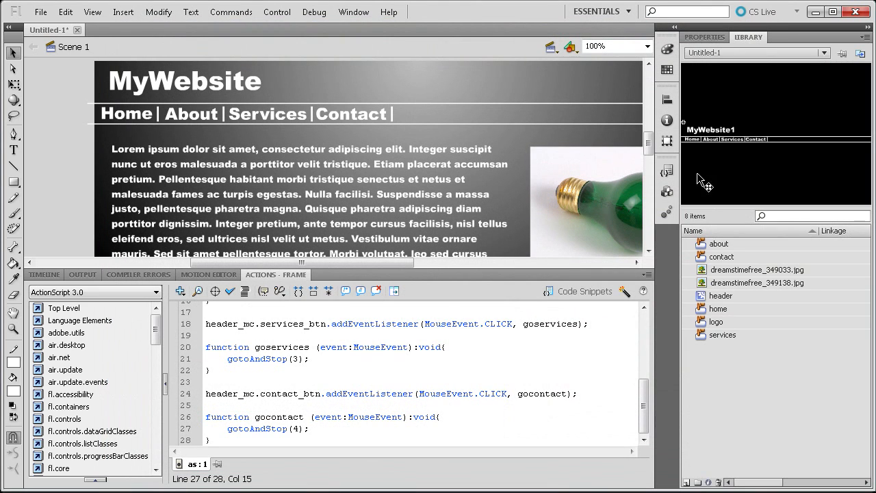
{"action": "right_click", "coordinate": [720, 296]}
{"action": "left_click", "coordinate": [760, 422]}
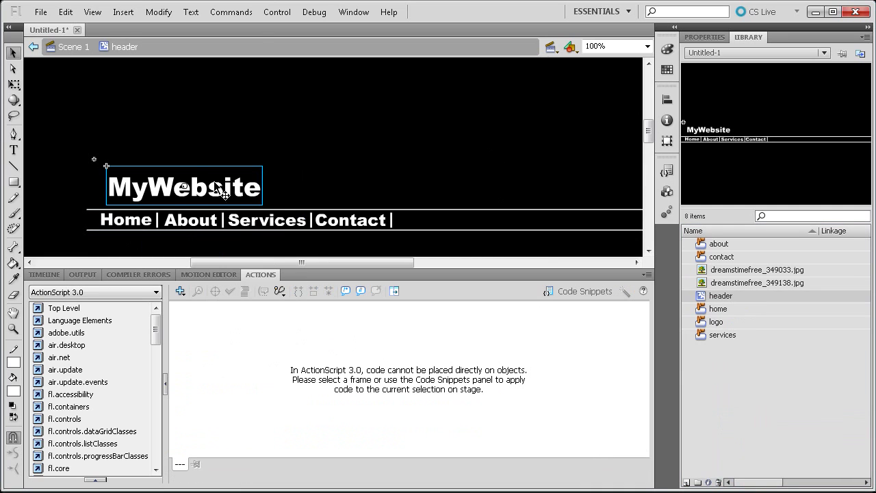
{"action": "left_click", "coordinate": [122, 225]}
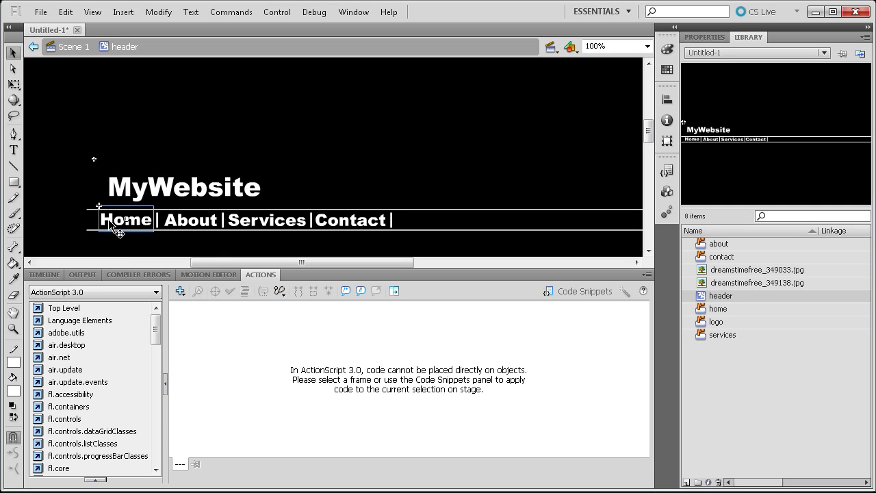
{"action": "left_click", "coordinate": [45, 274]}
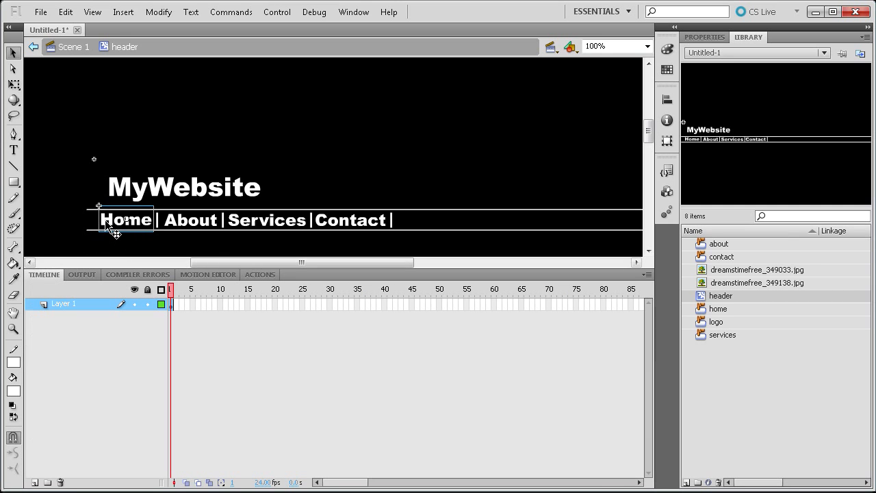
{"action": "double_click", "coordinate": [106, 220]}
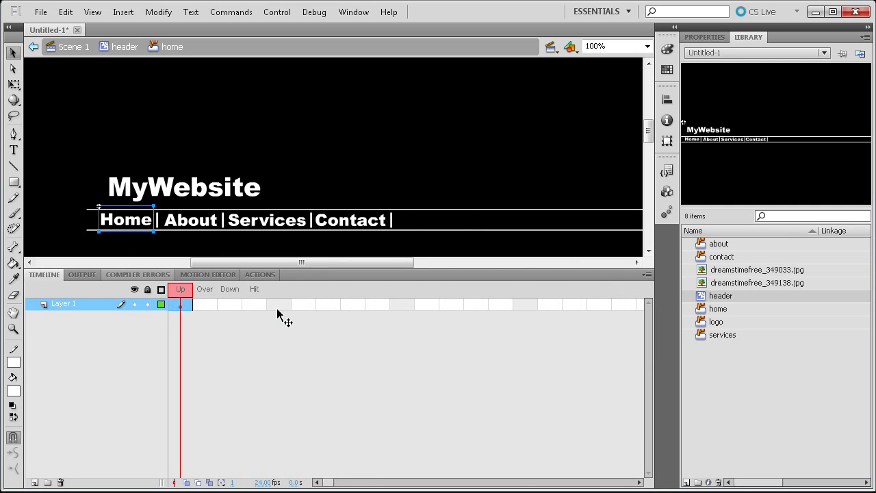
{"action": "left_click", "coordinate": [203, 304]}
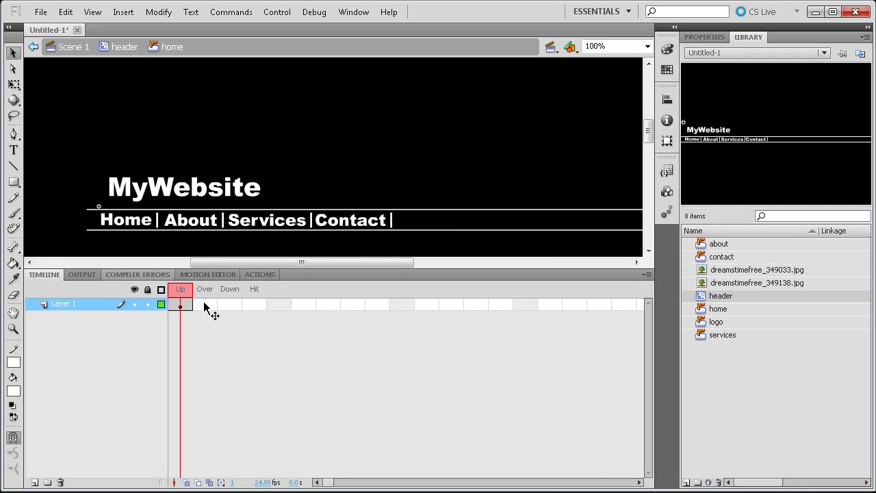
{"action": "left_click", "coordinate": [259, 306]}
{"action": "right_click", "coordinate": [183, 305]}
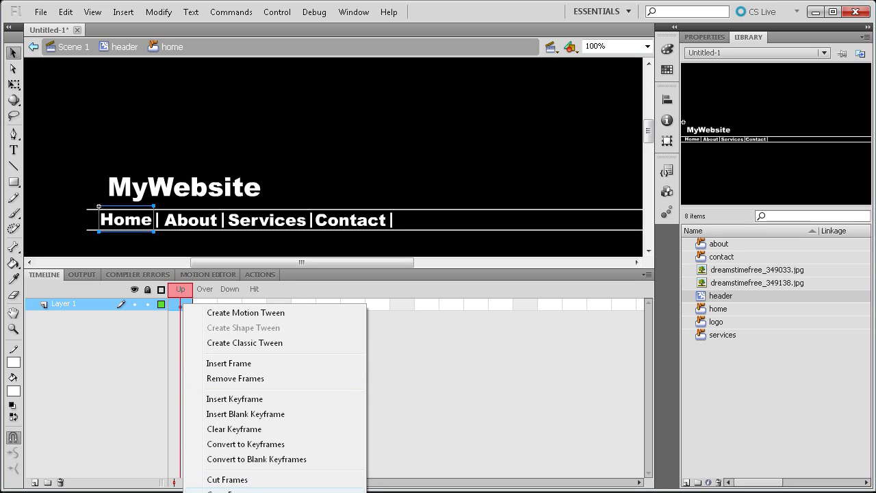
{"action": "left_click", "coordinate": [178, 311]}
{"action": "right_click", "coordinate": [174, 309]}
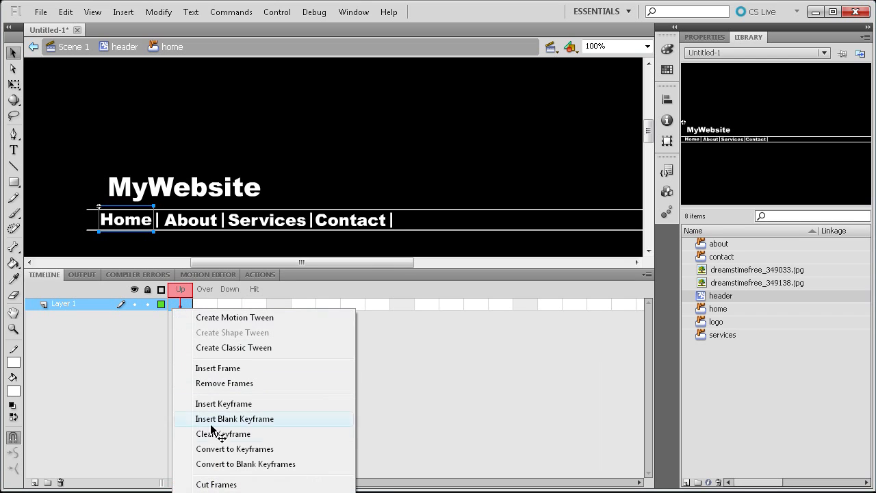
{"action": "left_click", "coordinate": [175, 306]}
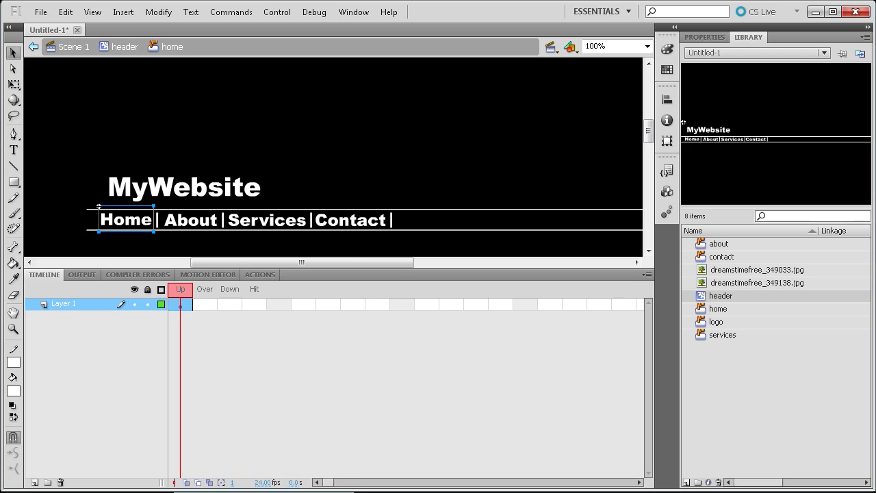
- Add a keyframe holding the Home text to the button's Over state and select that frame
{"action": "right_click", "coordinate": [207, 306]}
{"action": "left_click", "coordinate": [266, 447]}
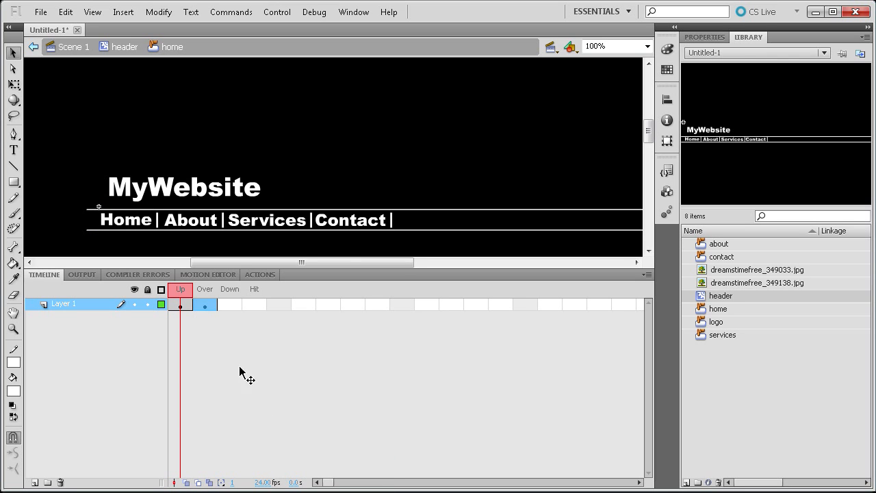
{"action": "left_click", "coordinate": [200, 307]}
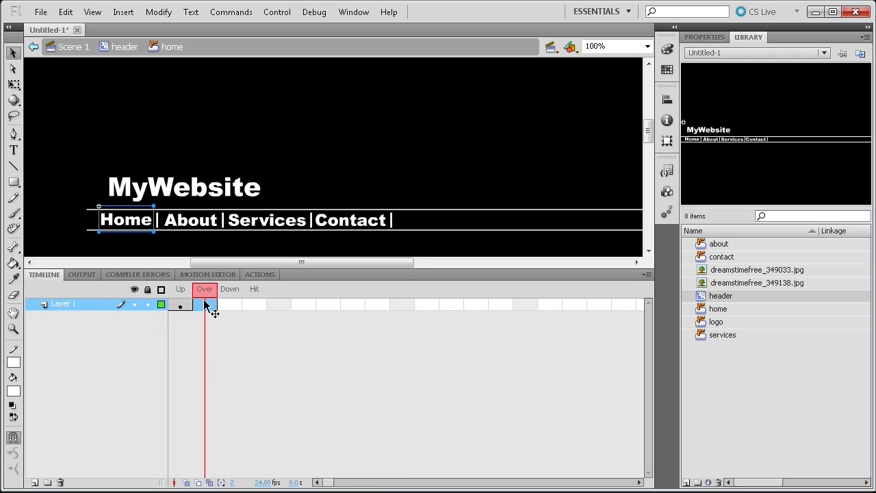
{"action": "left_click", "coordinate": [189, 292]}
{"action": "left_click", "coordinate": [205, 292]}
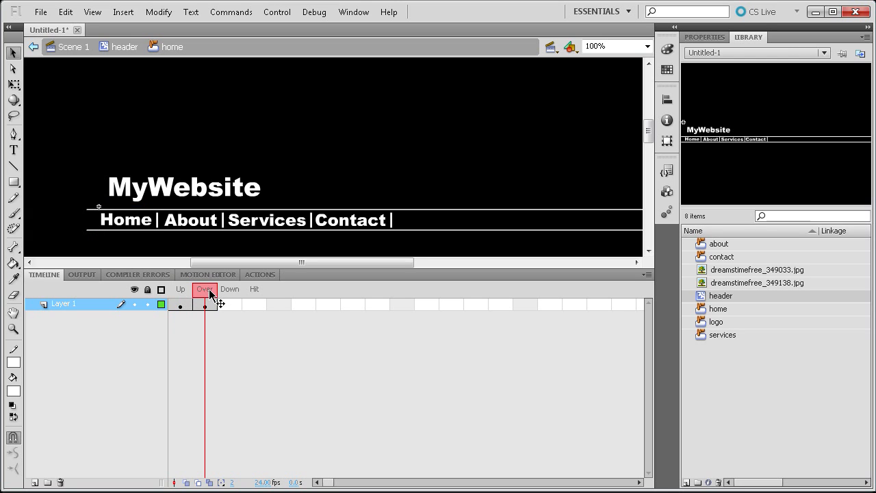
{"action": "left_click", "coordinate": [205, 304]}
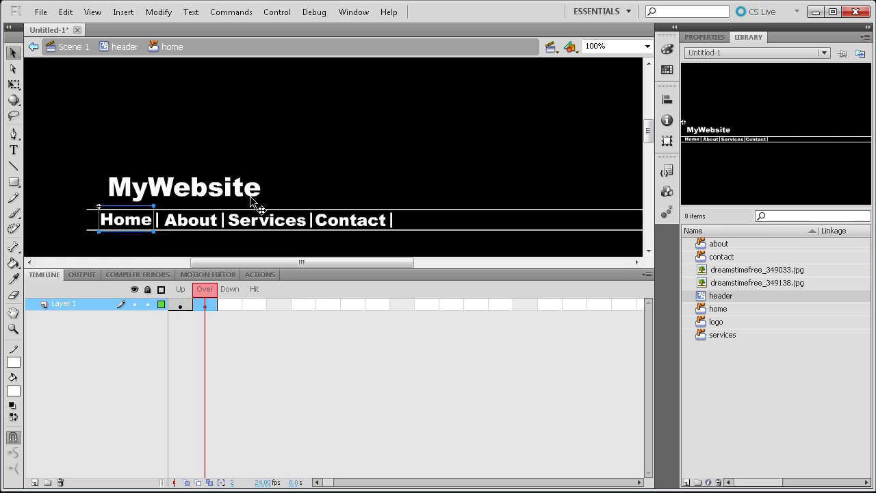
- Recolor the Home text in the button's Over state light gray and compare it with the Up state
{"action": "left_click", "coordinate": [13, 150]}
{"action": "left_click_drag", "start_coordinate": [149, 221], "coordinate": [100, 221]}
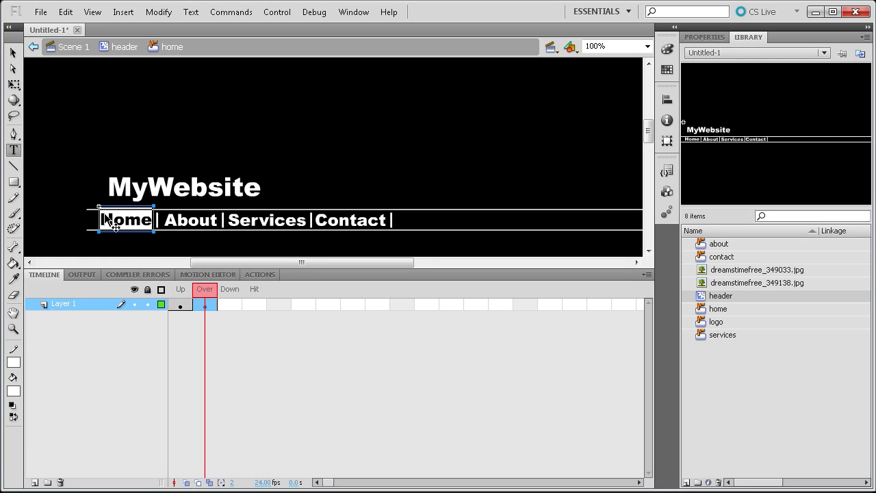
{"action": "left_click", "coordinate": [712, 38]}
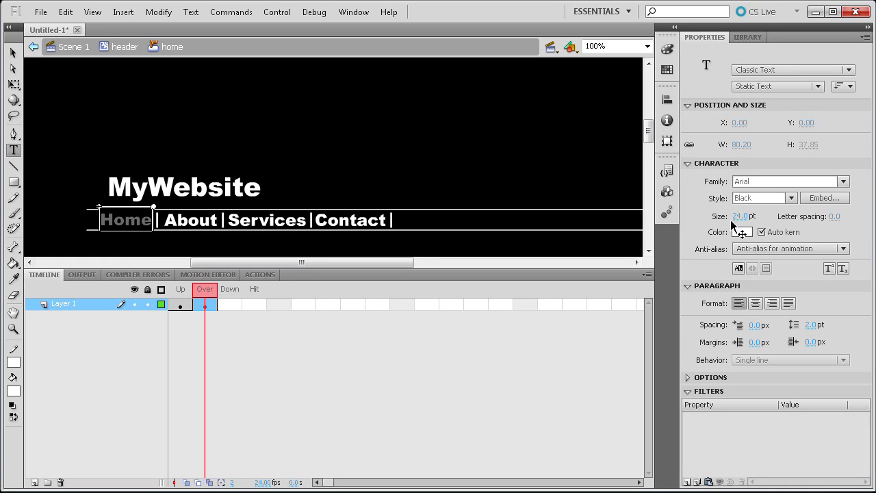
{"action": "left_click", "coordinate": [742, 232]}
{"action": "left_click", "coordinate": [674, 299]}
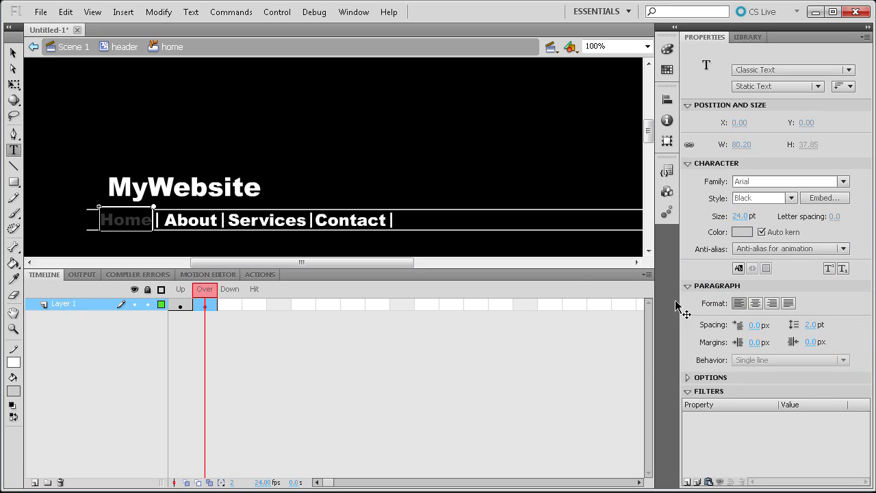
{"action": "left_click", "coordinate": [13, 53]}
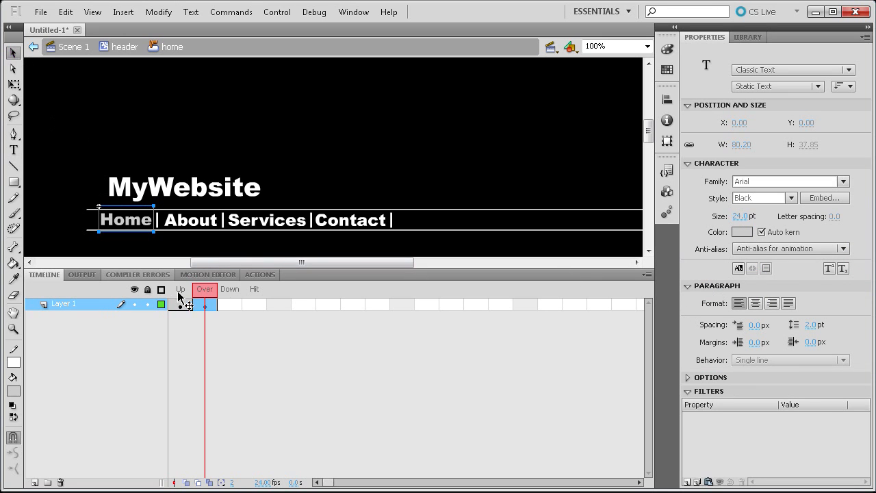
{"action": "mouse_move", "coordinate": [199, 290]}
{"action": "left_mouse_down"}
{"action": "mouse_move", "coordinate": [180, 291]}
{"action": "mouse_move", "coordinate": [191, 293]}
{"action": "left_mouse_up"}
{"action": "left_click_drag", "start_coordinate": [202, 294], "coordinate": [185, 295]}
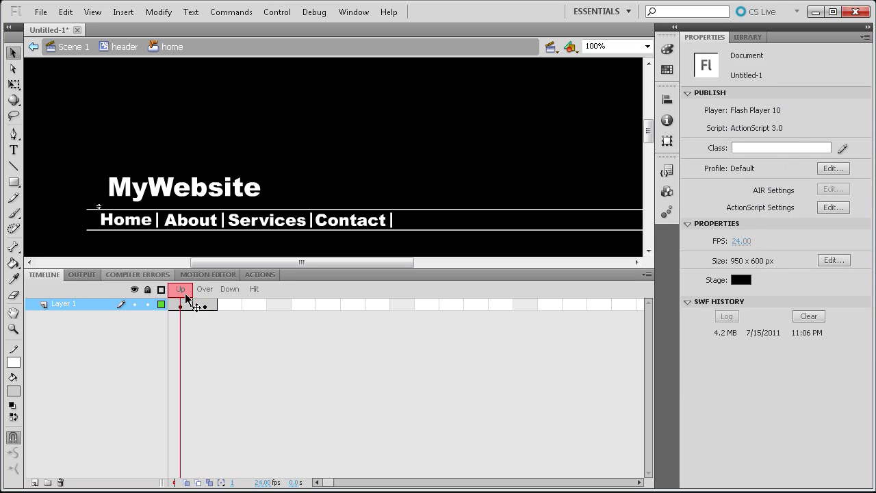
- Copy the Home button's Up frame into its Hit state and select that frame
{"action": "left_click", "coordinate": [186, 305]}
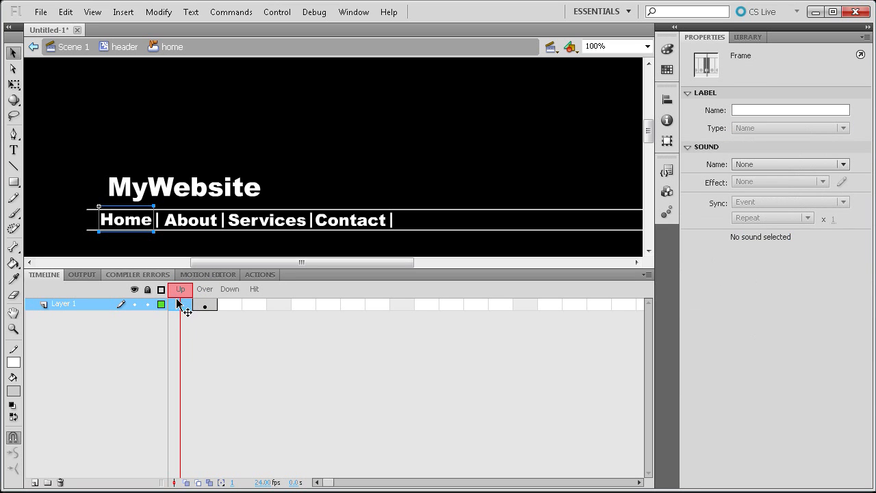
{"action": "right_click", "coordinate": [182, 303]}
{"action": "left_click", "coordinate": [246, 490]}
{"action": "left_click", "coordinate": [258, 306]}
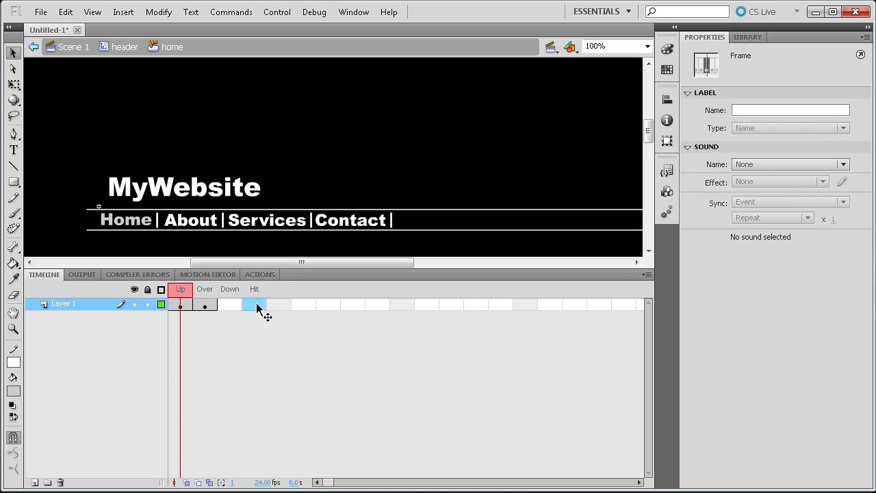
{"action": "right_click", "coordinate": [249, 303]}
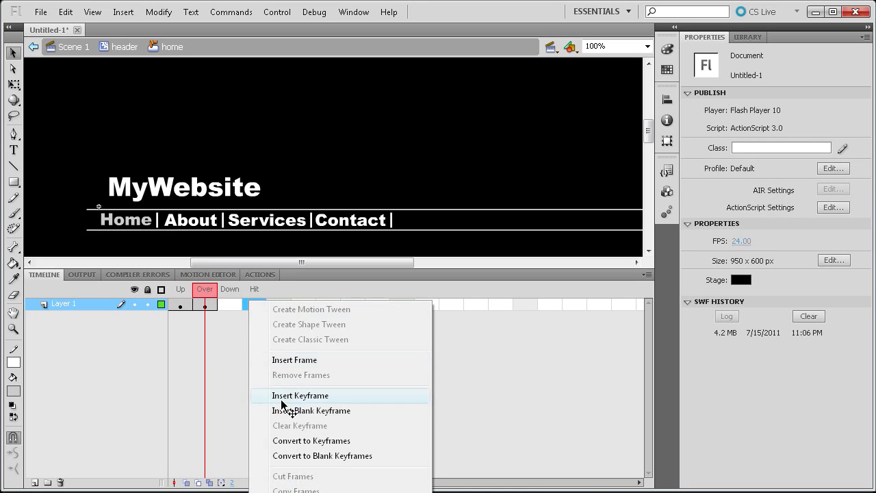
{"action": "left_click", "coordinate": [275, 393]}
{"action": "left_click", "coordinate": [251, 305]}
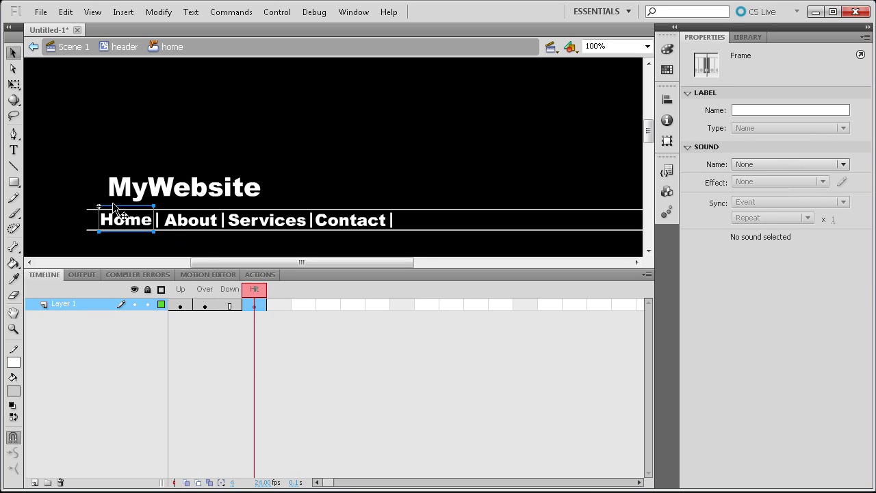
- Cover the Home text in the Hit state with a light gray rectangle as the clickable area and return to the header symbol
{"action": "left_click", "coordinate": [14, 183]}
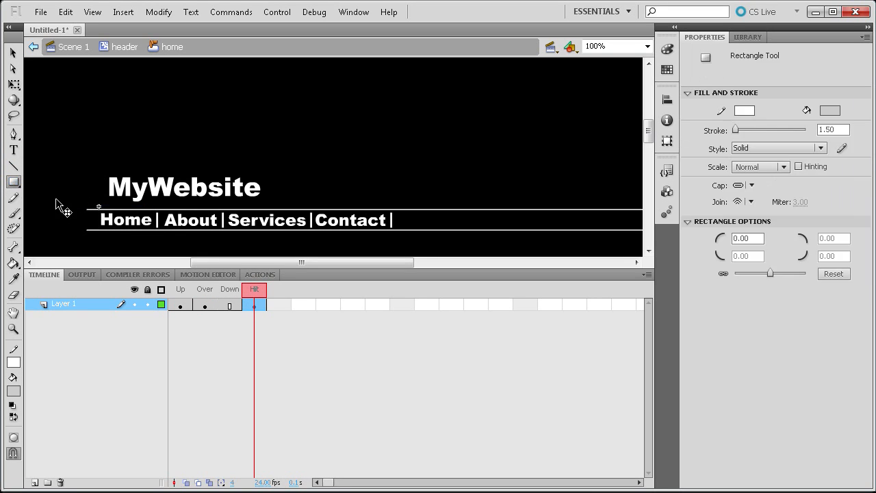
{"action": "left_click_drag", "start_coordinate": [99, 214], "coordinate": [152, 230]}
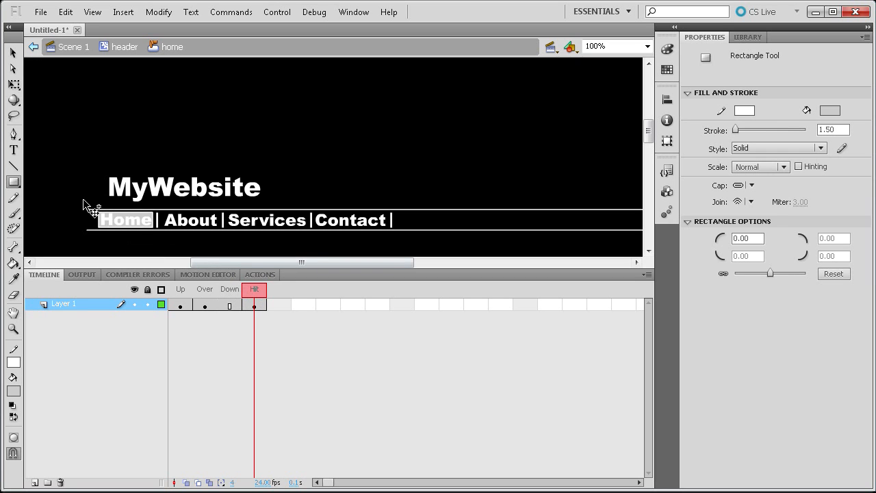
{"action": "left_click", "coordinate": [123, 46]}
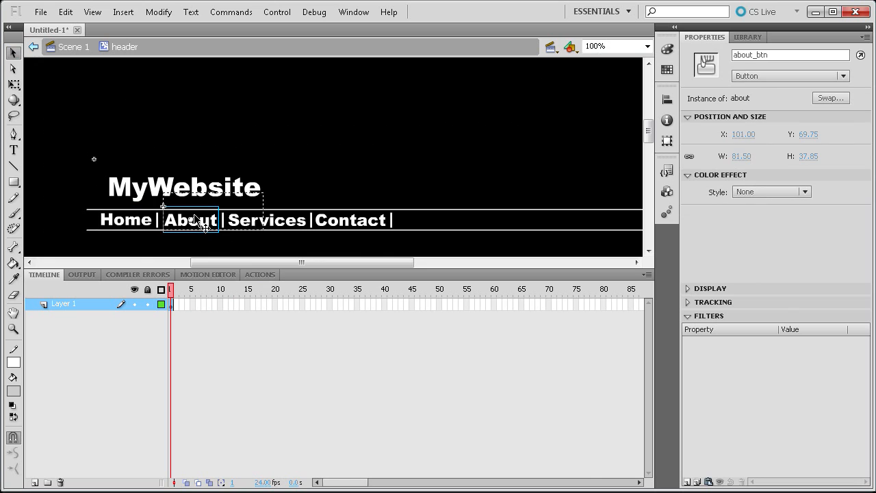
- Enter the About button's timeline and copy its Up frame into the Hit state
{"action": "double_click", "coordinate": [201, 223]}
{"action": "right_click", "coordinate": [190, 303]}
{"action": "left_click", "coordinate": [291, 440]}
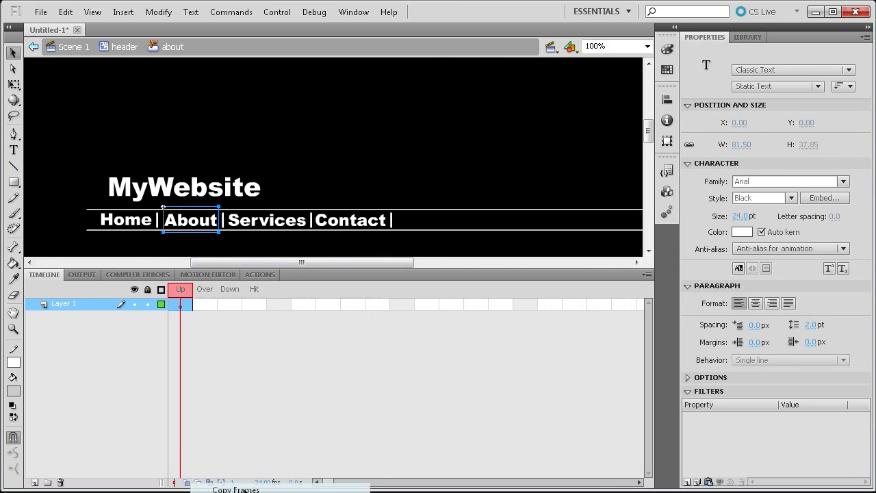
{"action": "right_click", "coordinate": [256, 306]}
{"action": "left_click", "coordinate": [306, 403]}
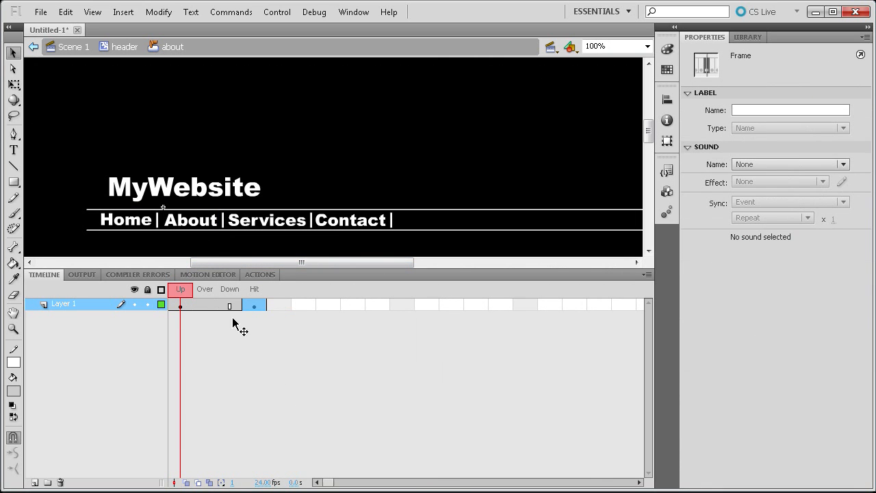
{"action": "left_click", "coordinate": [264, 301]}
- Draw a light gray rectangle over the About text in the Hit state and go back to the header symbol
{"action": "left_click", "coordinate": [14, 182]}
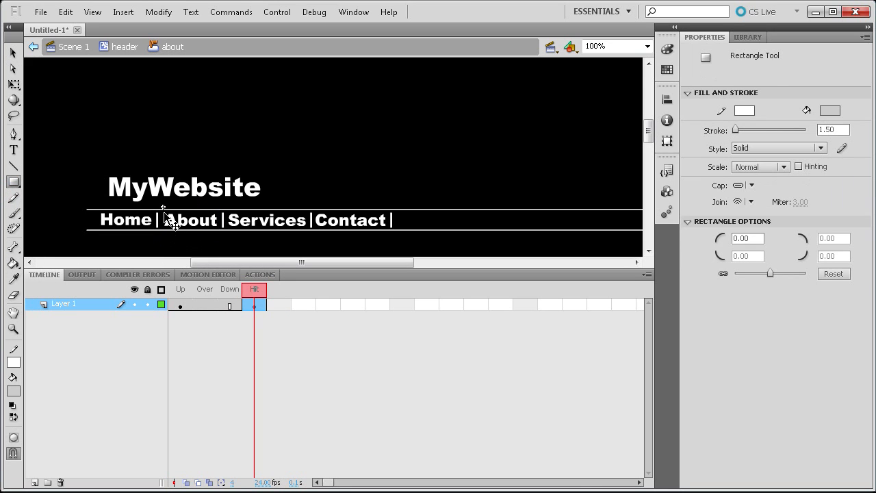
{"action": "left_click_drag", "start_coordinate": [162, 212], "coordinate": [219, 228]}
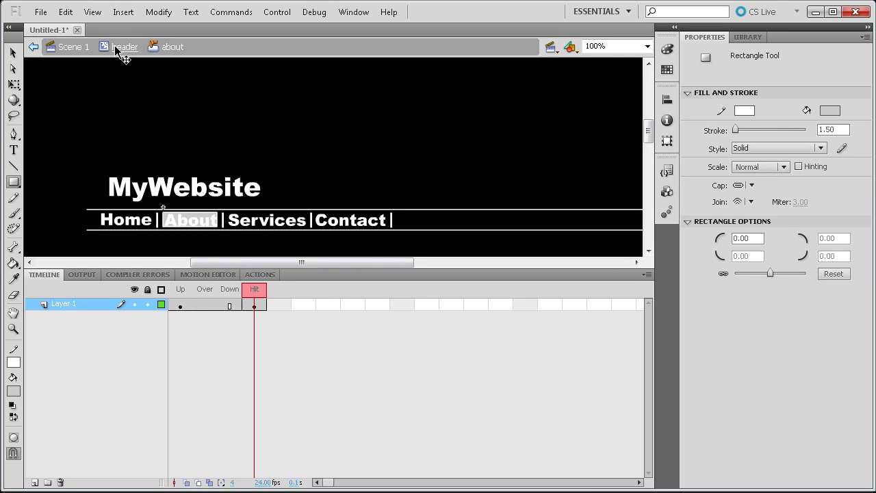
{"action": "left_click", "coordinate": [13, 52]}
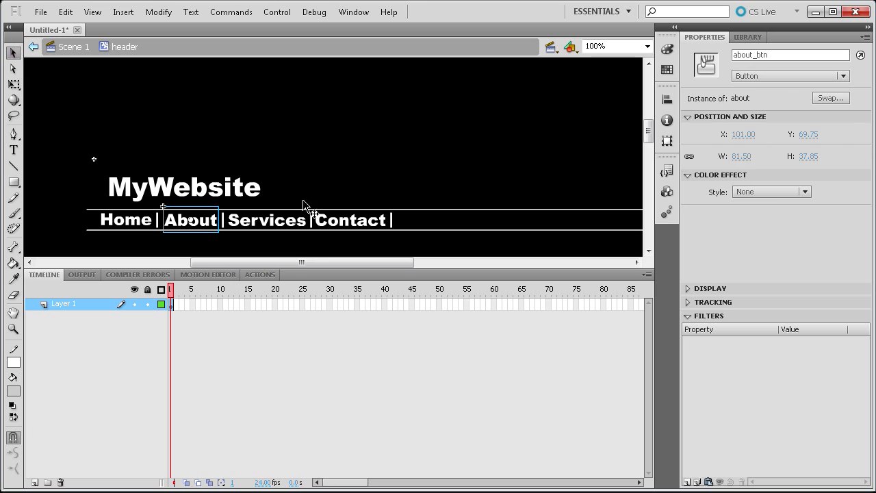
- Enter the Services button's timeline and copy its Up frame into the Hit state
{"action": "double_click", "coordinate": [278, 226]}
{"action": "right_click", "coordinate": [181, 304]}
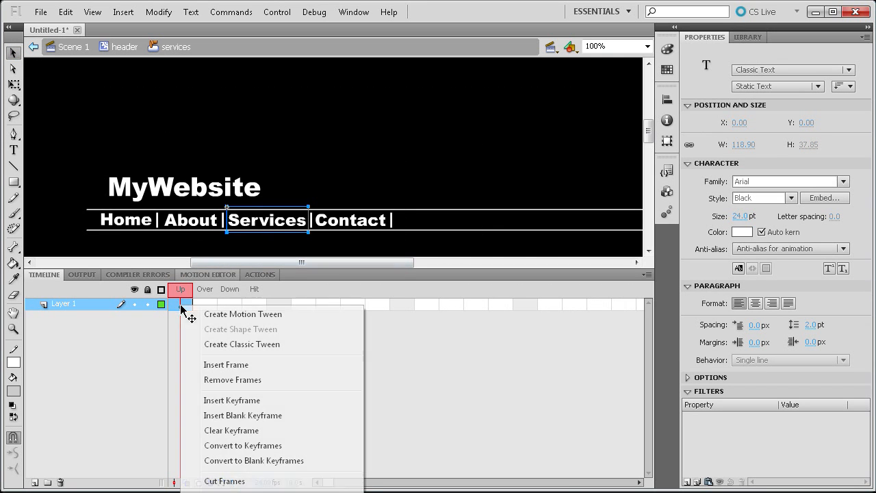
{"action": "left_click", "coordinate": [229, 491]}
{"action": "right_click", "coordinate": [256, 306]}
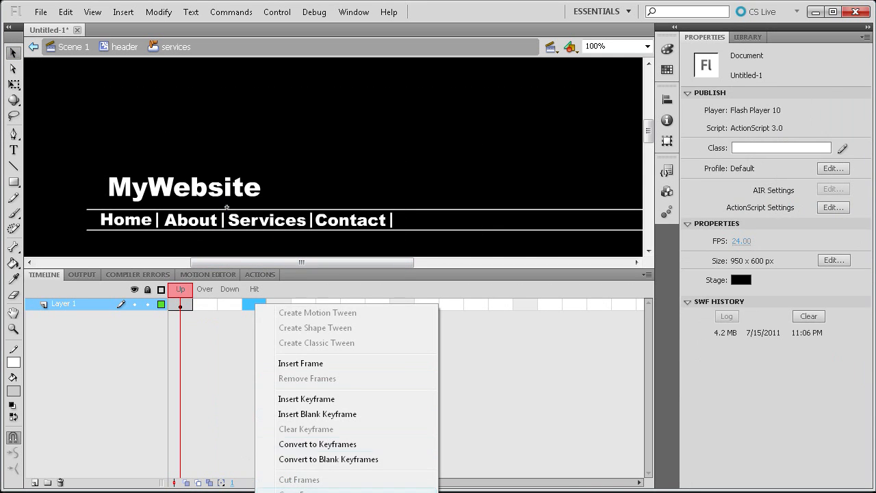
{"action": "left_click", "coordinate": [287, 492]}
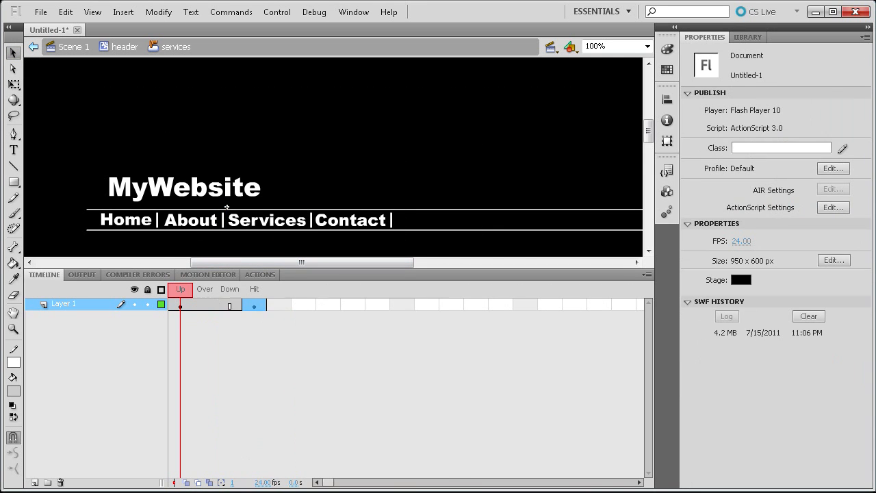
- Draw a light gray rectangle over the Services text in the Hit state and go back to the header symbol
{"action": "left_click", "coordinate": [13, 182]}
{"action": "left_click", "coordinate": [256, 307]}
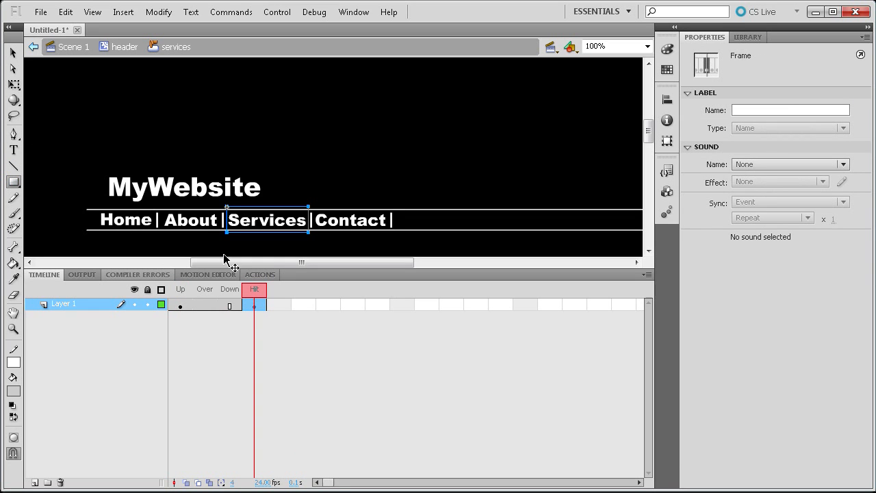
{"action": "left_click", "coordinate": [239, 224]}
{"action": "left_click_drag", "start_coordinate": [295, 226], "coordinate": [308, 231]}
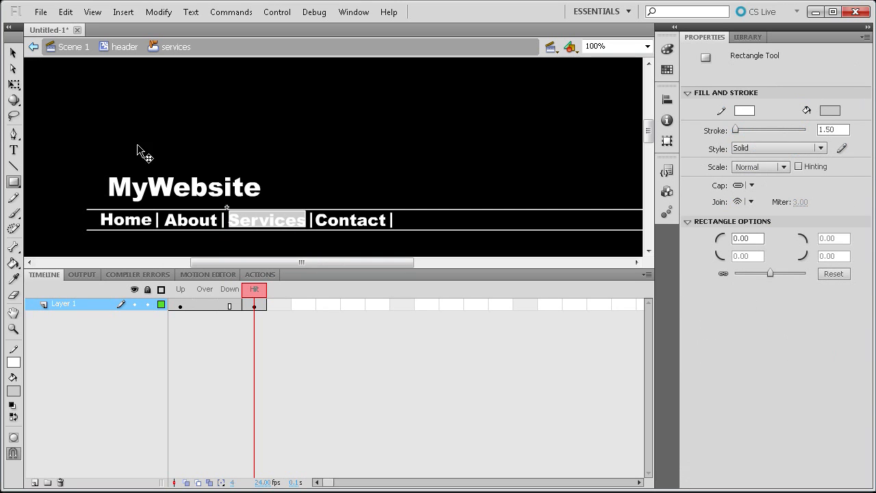
{"action": "left_click", "coordinate": [108, 48]}
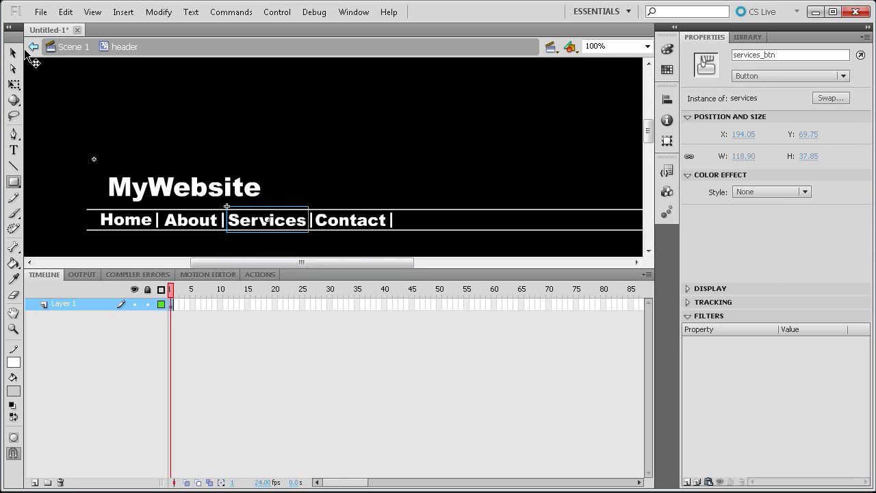
- Enter the Contact button's timeline, copy its Up frame into the Hit state and select that frame
{"action": "left_click", "coordinate": [13, 53]}
{"action": "left_click", "coordinate": [335, 221]}
{"action": "double_click", "coordinate": [335, 220]}
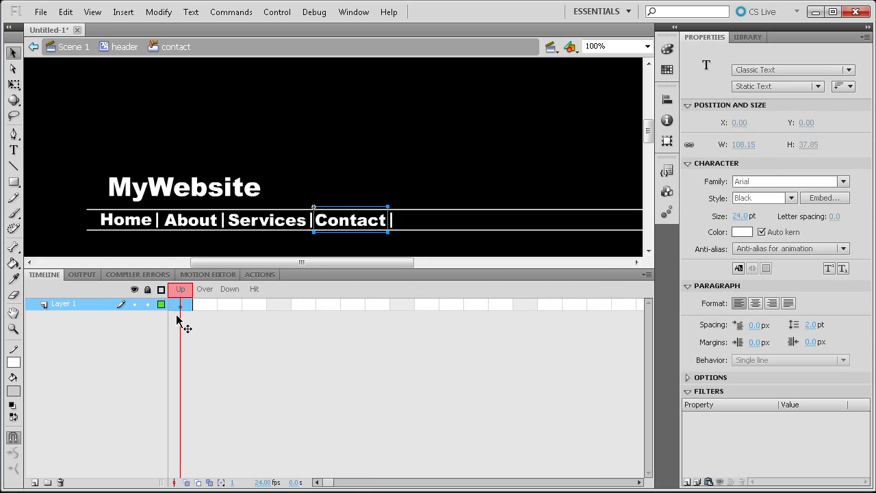
{"action": "right_click", "coordinate": [189, 302]}
{"action": "left_click", "coordinate": [254, 304]}
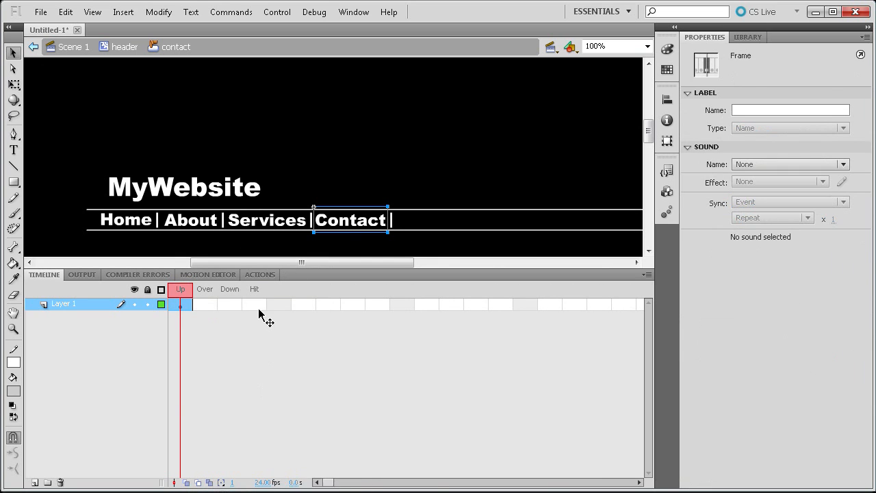
{"action": "right_click", "coordinate": [256, 306]}
{"action": "left_click", "coordinate": [309, 404]}
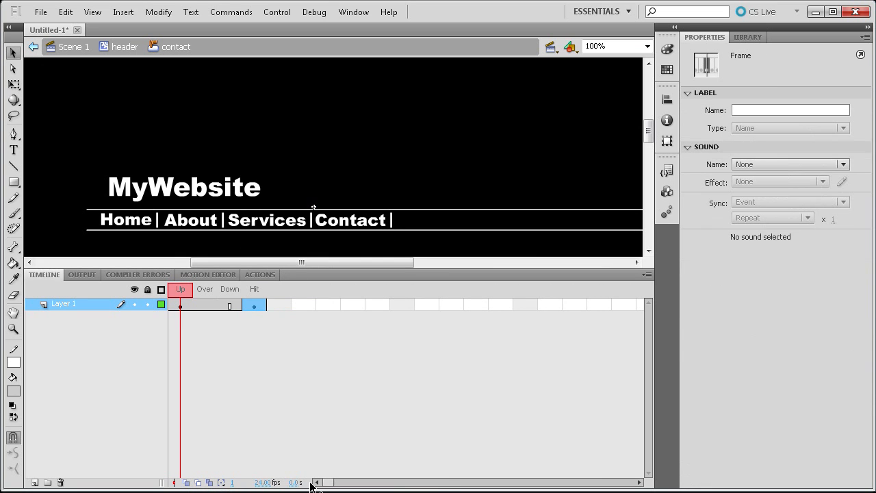
{"action": "left_click", "coordinate": [253, 305]}
- Draw a light gray rectangle over the Contact text in the Hit state and return to Scene 1
{"action": "left_click", "coordinate": [14, 182]}
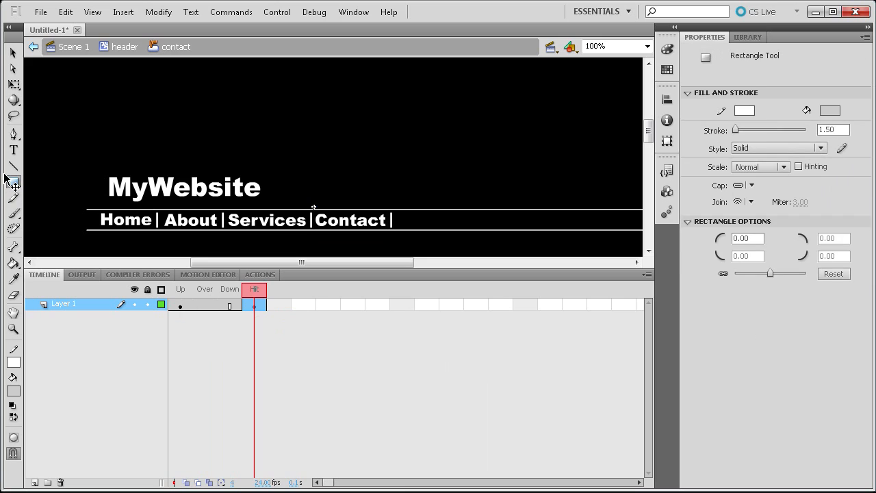
{"action": "left_click_drag", "start_coordinate": [316, 213], "coordinate": [388, 225]}
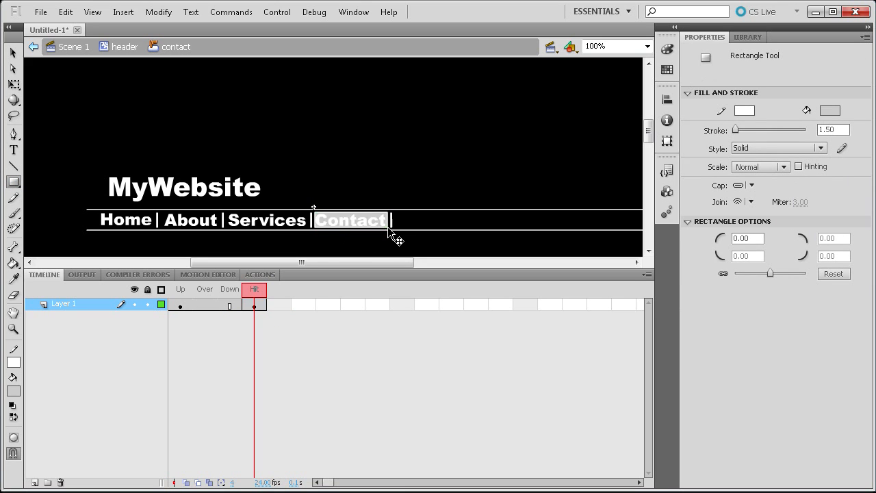
{"action": "left_click", "coordinate": [75, 47]}
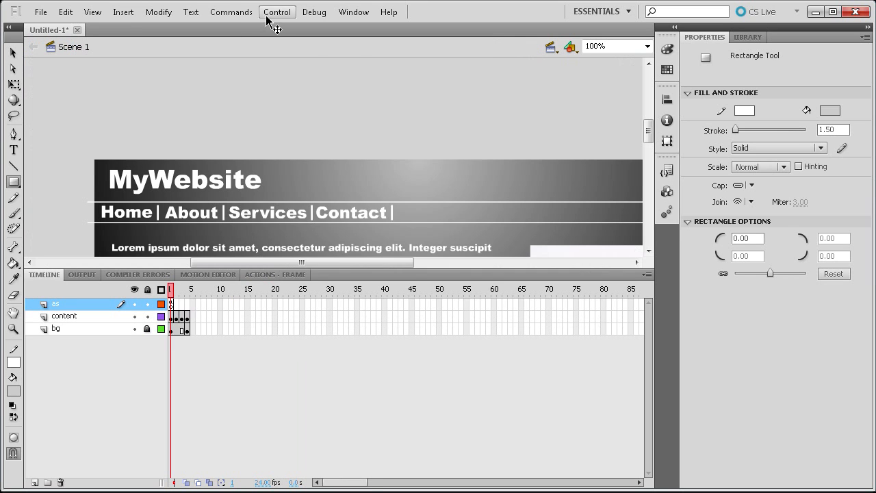
- Test the movie and try the enlarged hit areas of the About, Services and Contact buttons, ending on Home
{"action": "left_click", "coordinate": [275, 12]}
{"action": "mouse_move", "coordinate": [308, 113]}
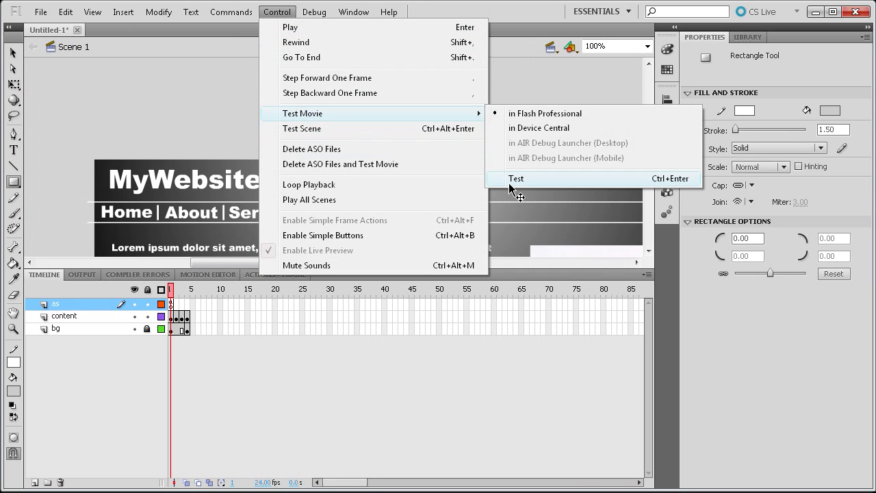
{"action": "left_click", "coordinate": [504, 179]}
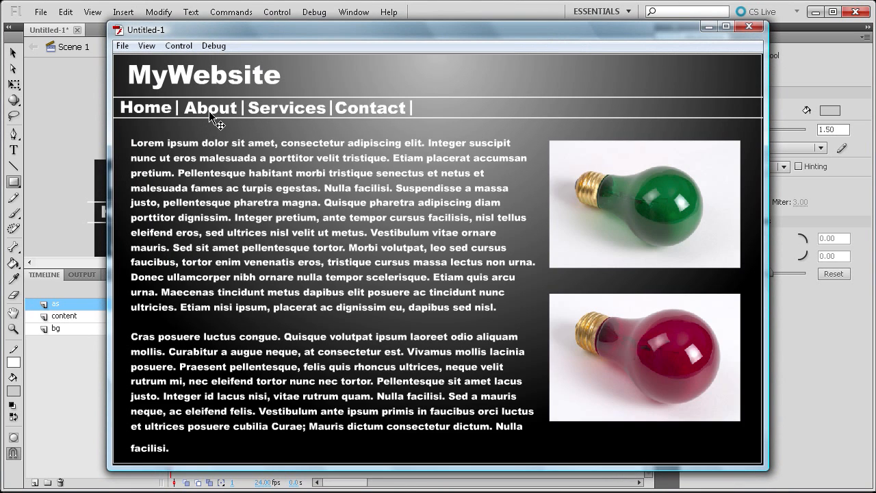
{"action": "left_click", "coordinate": [233, 110]}
{"action": "left_click", "coordinate": [305, 109]}
{"action": "left_click", "coordinate": [361, 111]}
{"action": "left_click", "coordinate": [223, 109]}
{"action": "left_click", "coordinate": [262, 111]}
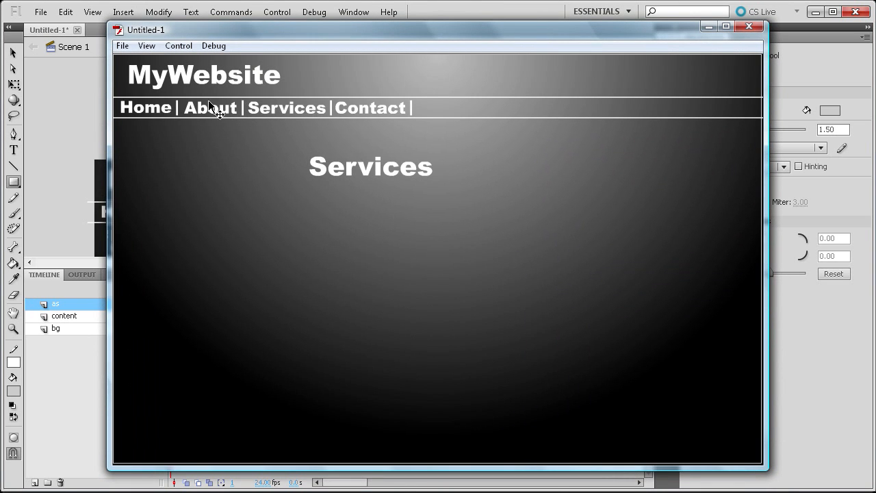
{"action": "left_click", "coordinate": [138, 107]}
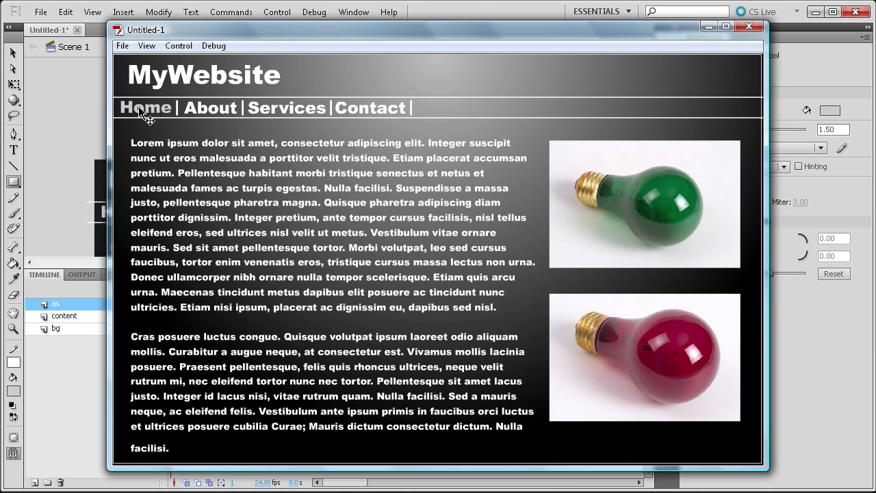
- Switch repeatedly among the About, Services, Contact and Home pages in the test movie, ending on Home
{"action": "left_click", "coordinate": [191, 108]}
{"action": "left_click", "coordinate": [302, 107]}
{"action": "left_click", "coordinate": [272, 108]}
{"action": "left_click", "coordinate": [200, 109]}
{"action": "left_click", "coordinate": [301, 109]}
{"action": "left_click", "coordinate": [340, 109]}
{"action": "left_click", "coordinate": [267, 110]}
{"action": "left_click", "coordinate": [205, 108]}
{"action": "left_click", "coordinate": [174, 107]}
{"action": "left_click", "coordinate": [204, 109]}
{"action": "left_click", "coordinate": [289, 108]}
{"action": "left_click", "coordinate": [363, 108]}
{"action": "left_click", "coordinate": [253, 108]}
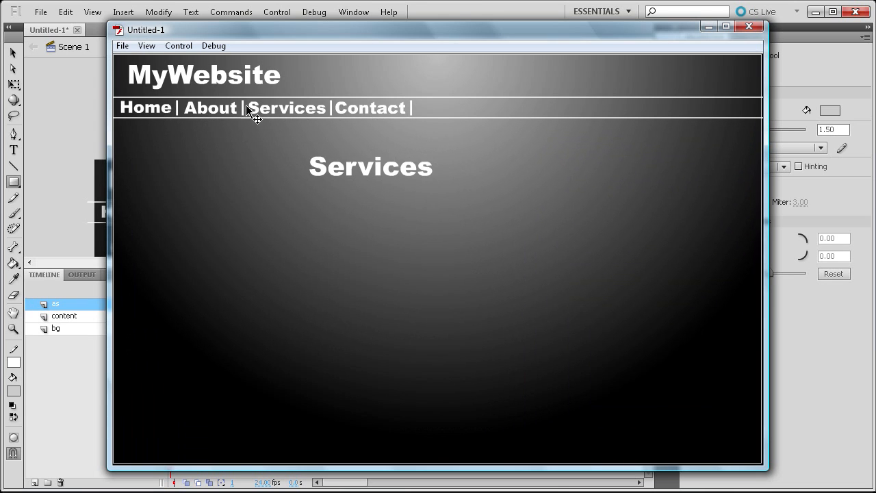
{"action": "left_click", "coordinate": [203, 108]}
{"action": "left_click", "coordinate": [158, 109]}
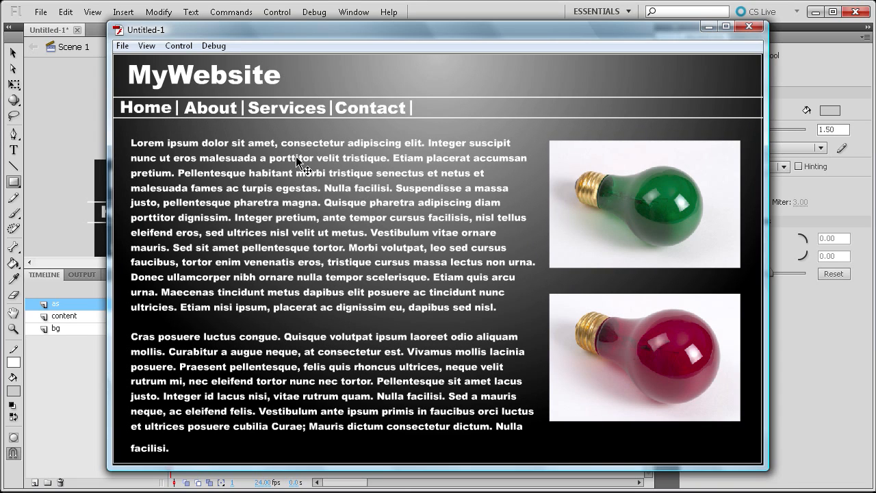
{"action": "left_click", "coordinate": [201, 109]}
{"action": "left_click", "coordinate": [305, 114]}
{"action": "left_click", "coordinate": [352, 118]}
{"action": "left_click", "coordinate": [199, 115]}
{"action": "left_click", "coordinate": [179, 112]}
{"action": "left_click", "coordinate": [218, 115]}
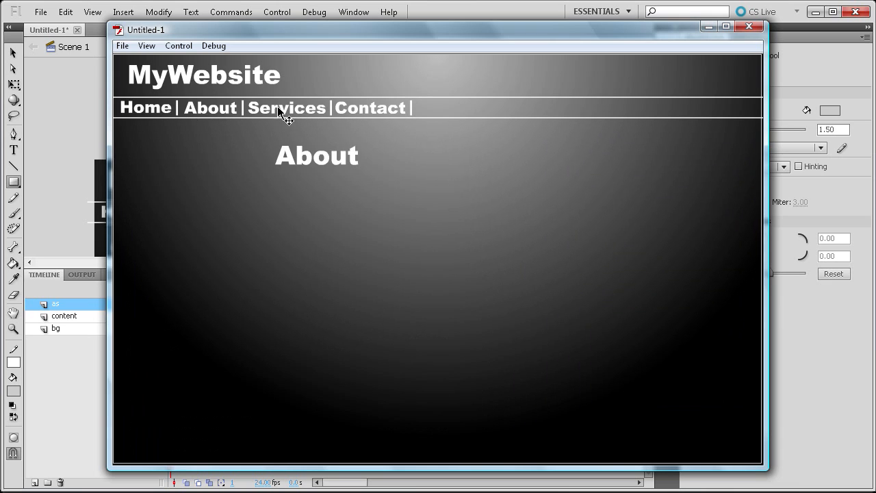
{"action": "left_click", "coordinate": [289, 115]}
{"action": "left_click", "coordinate": [206, 117]}
{"action": "left_click", "coordinate": [175, 114]}
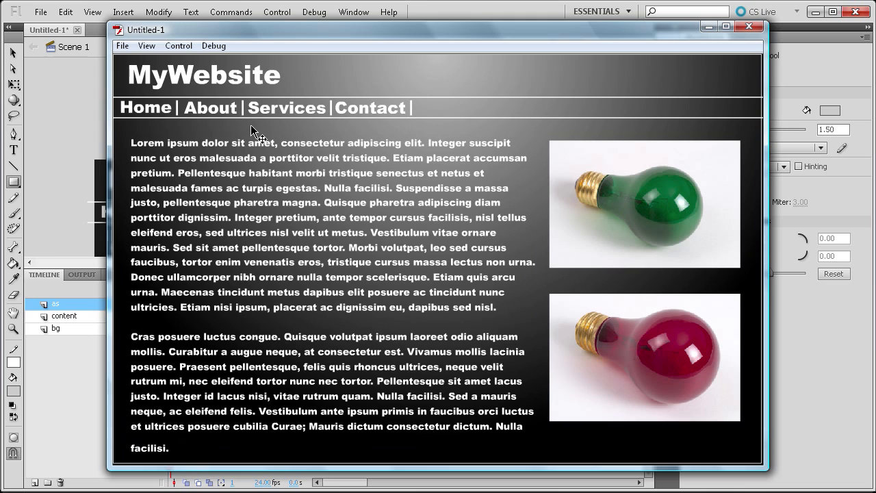